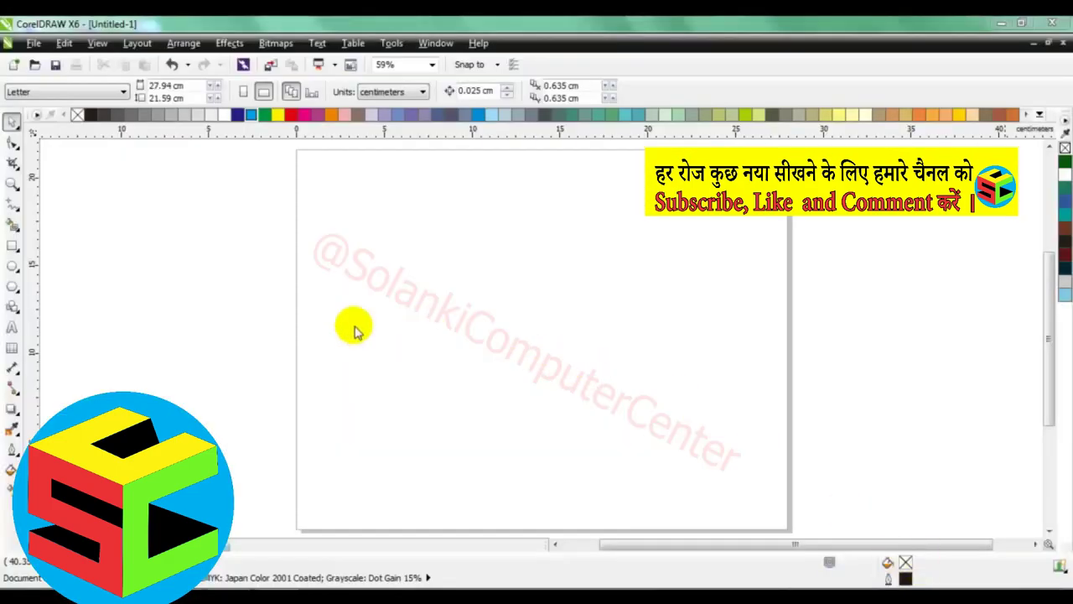
- Draw a small 1.924 cm circle at the page's top-left, filled black with no outline
left_click(13, 266)
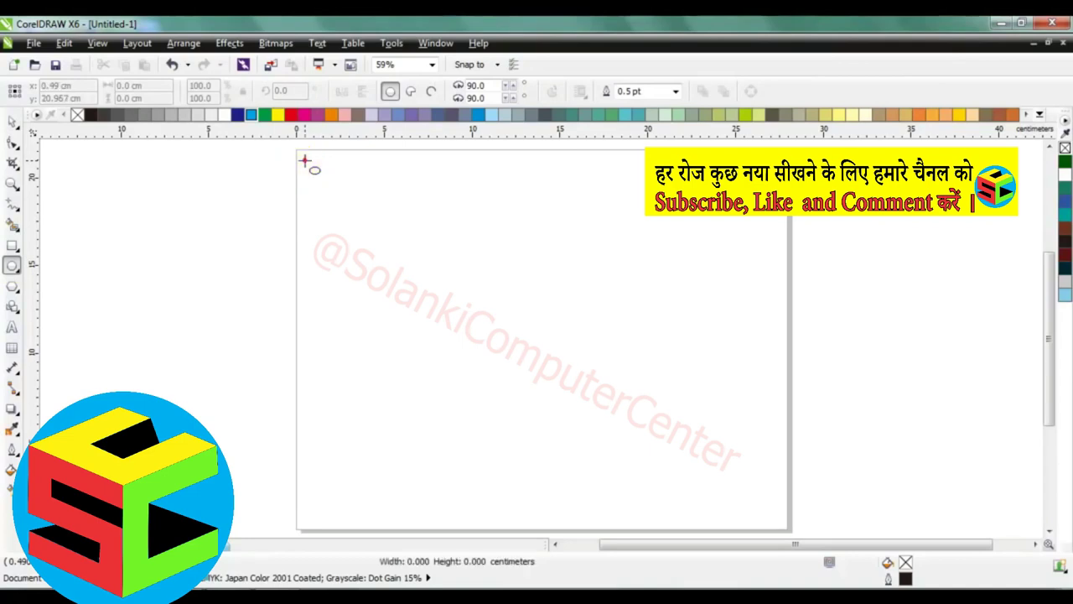
left_click_drag(303, 161, 338, 192)
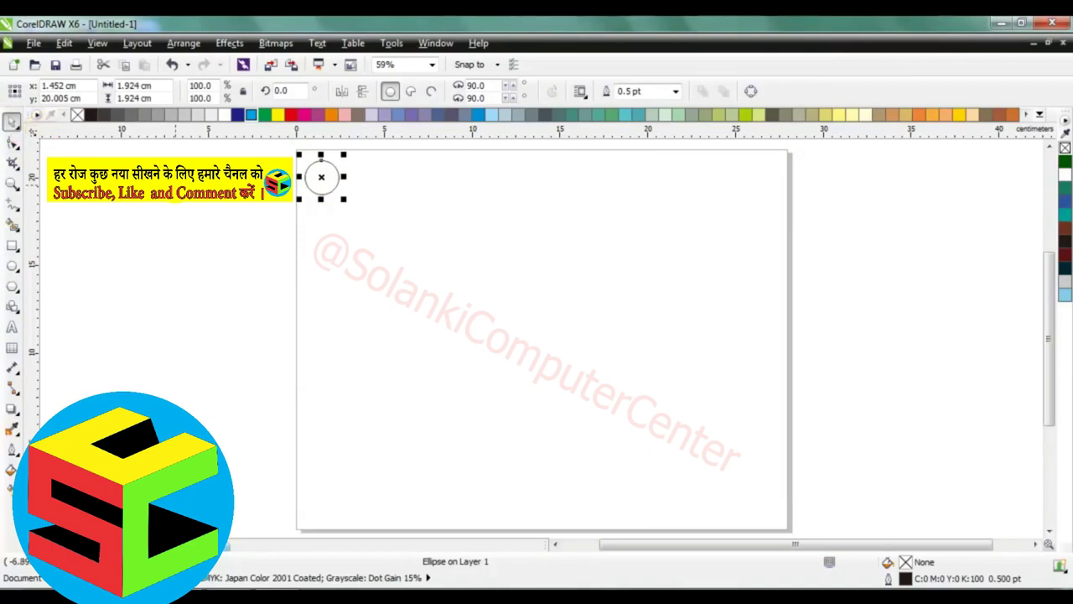
left_click(91, 114)
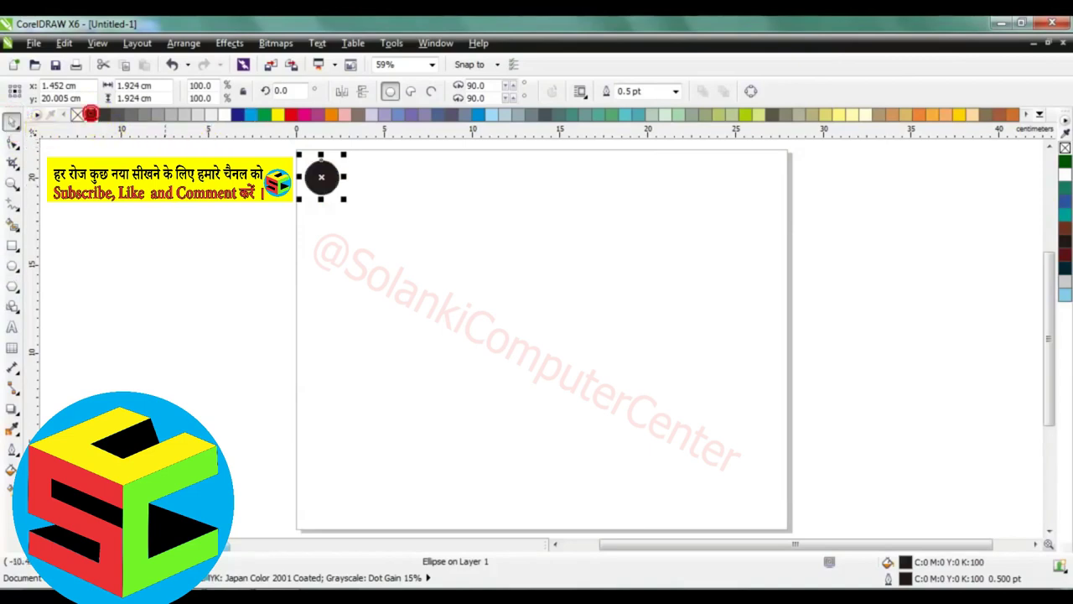
right_click(78, 114)
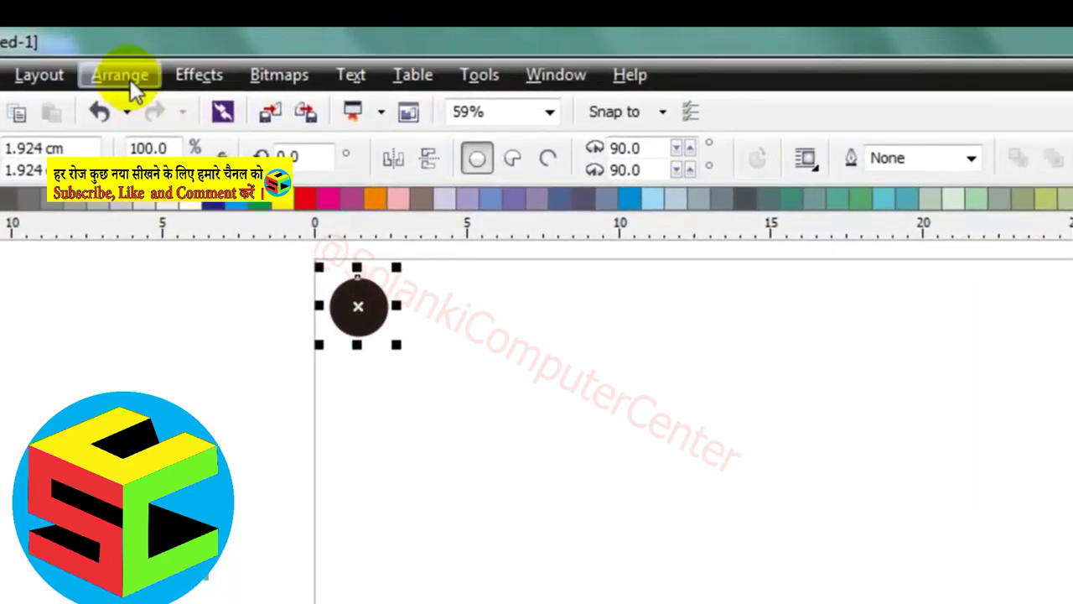
- Resize the black circle to 2 cm wide
left_click(184, 43)
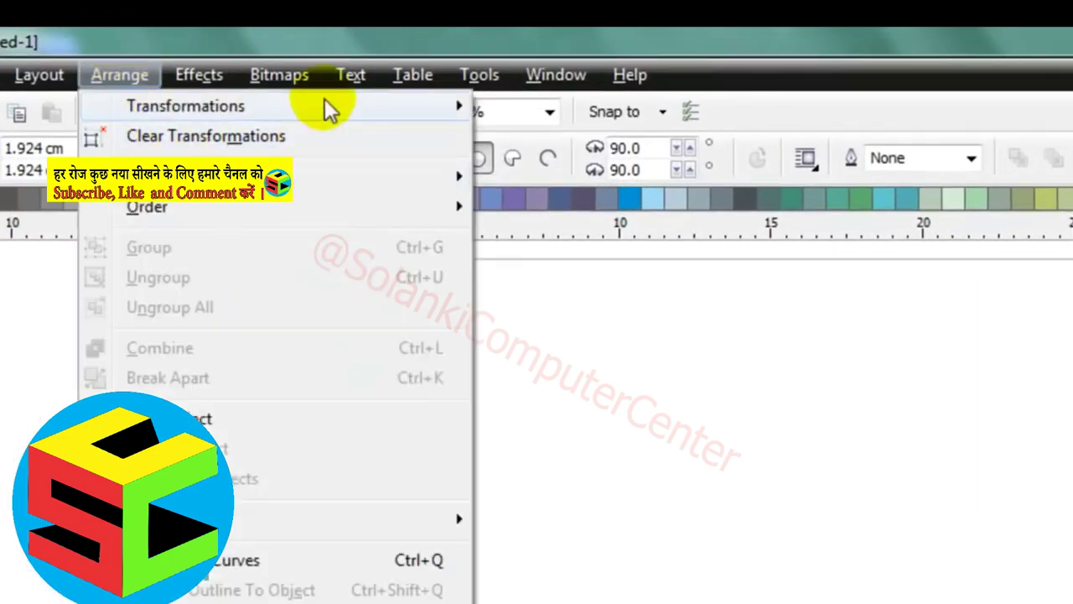
mouse_move(186, 106)
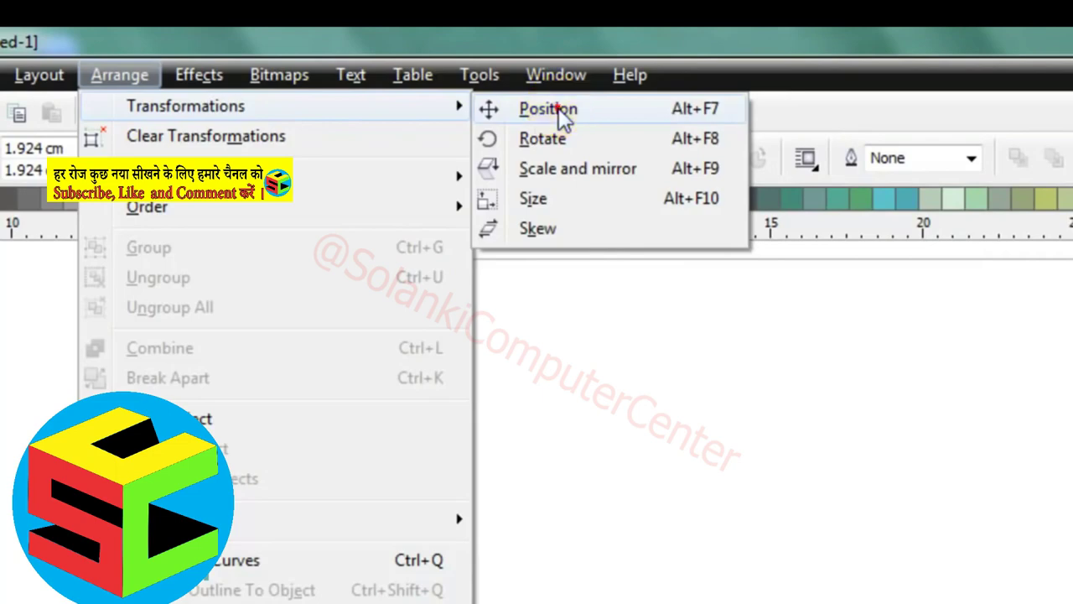
left_click(560, 113)
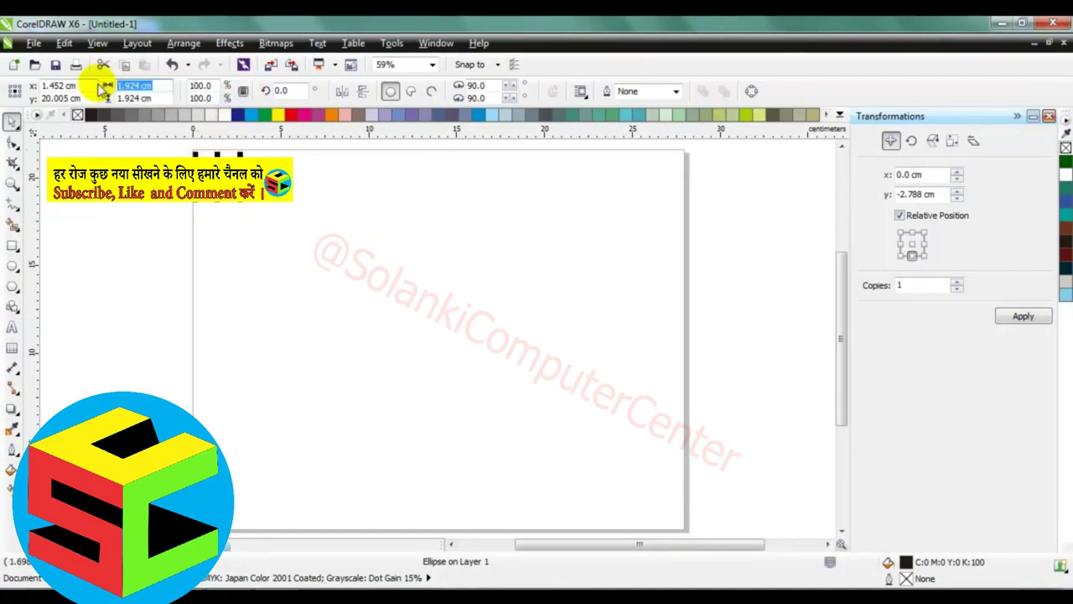
type("2")
key("Return")
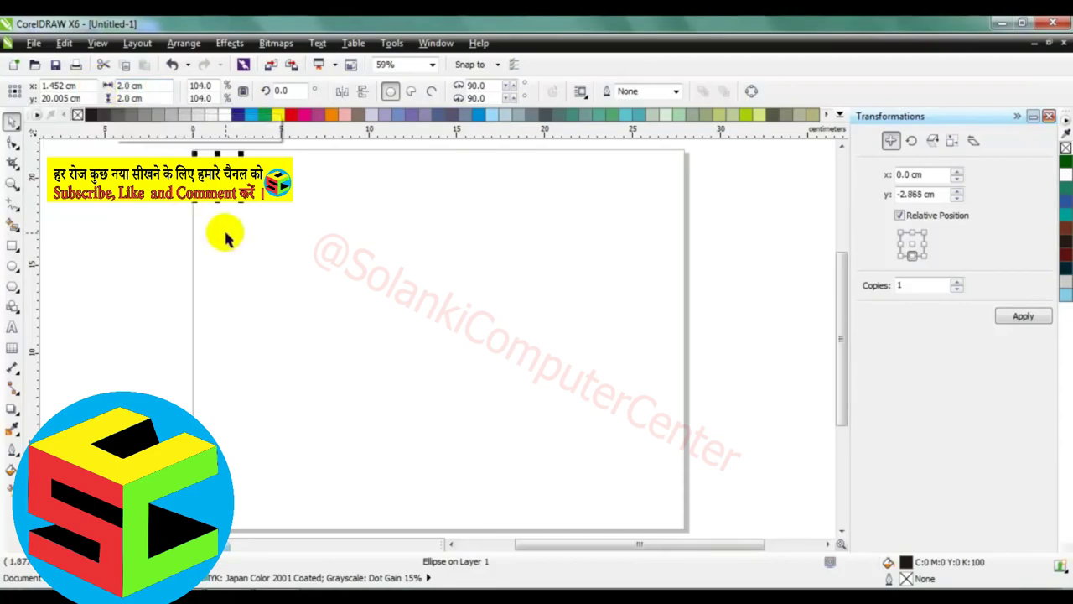
left_click(226, 234)
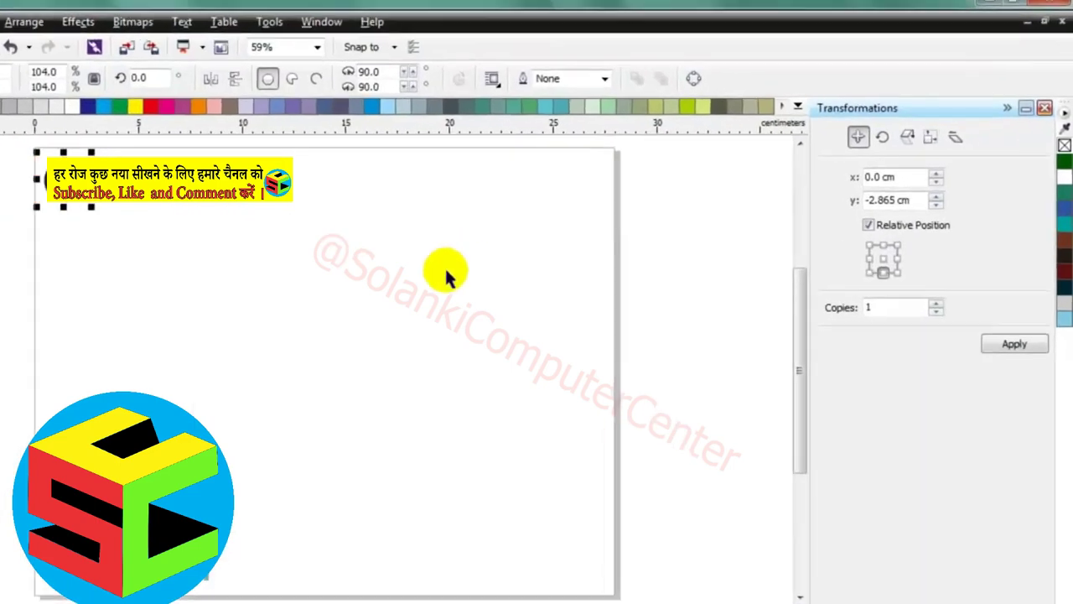
- Copy the circle rightward at 3 cm offsets from the right-middle anchor into a row of eight dots
left_click(737, 345)
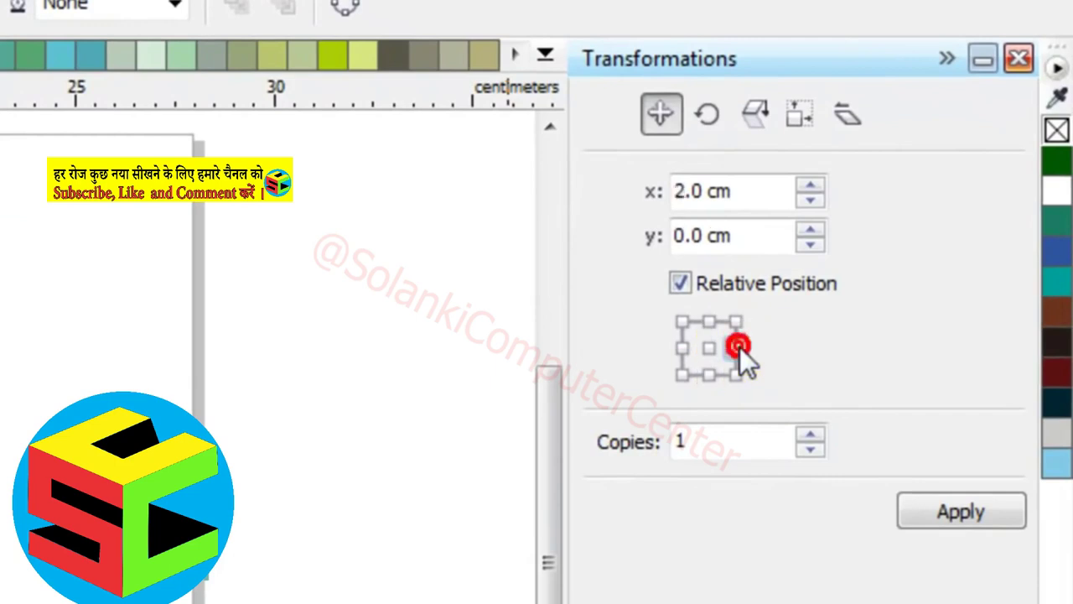
left_click_drag(749, 195, 666, 197)
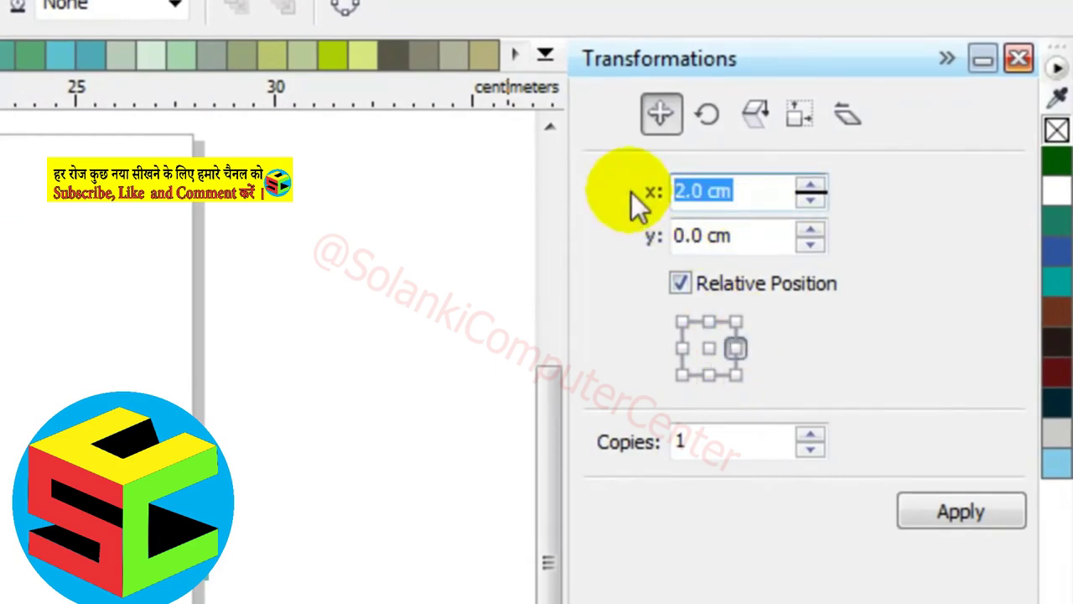
type("3")
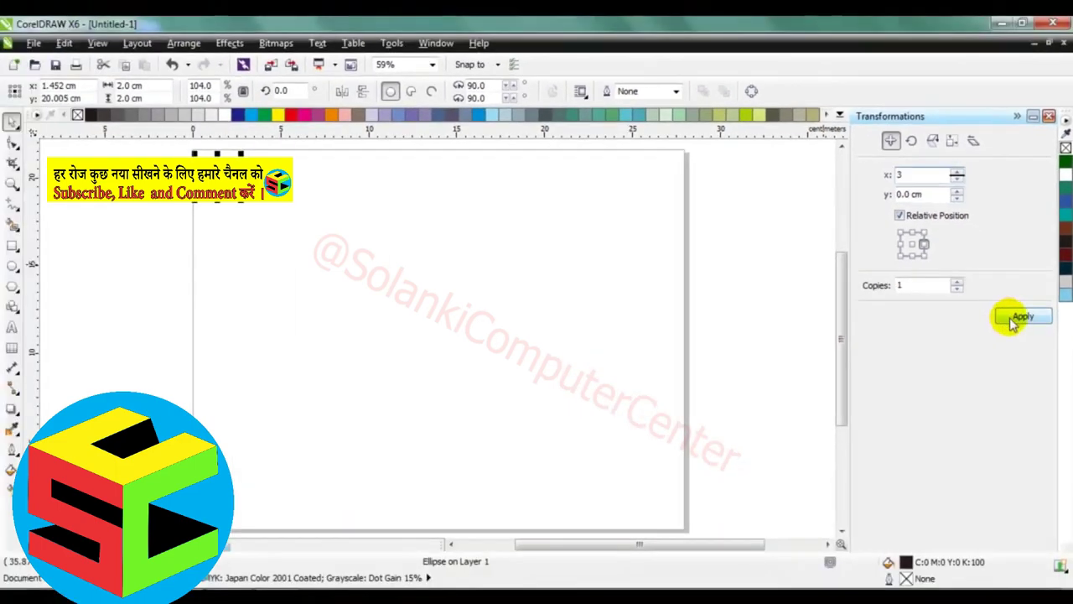
left_click(1012, 318)
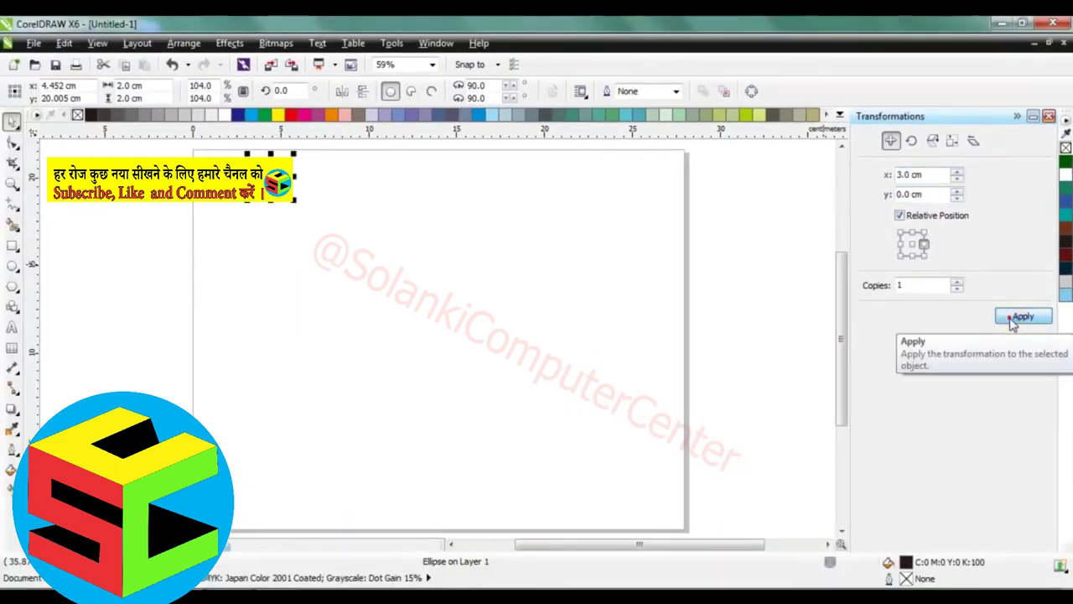
left_click(1012, 318)
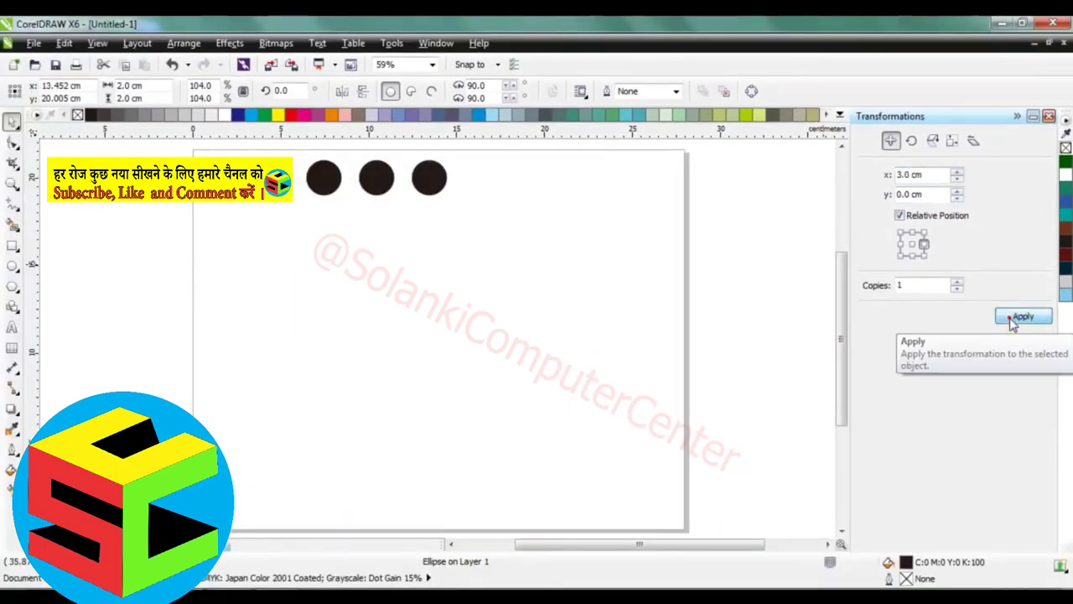
left_click(1012, 318)
left_click(1012, 318)
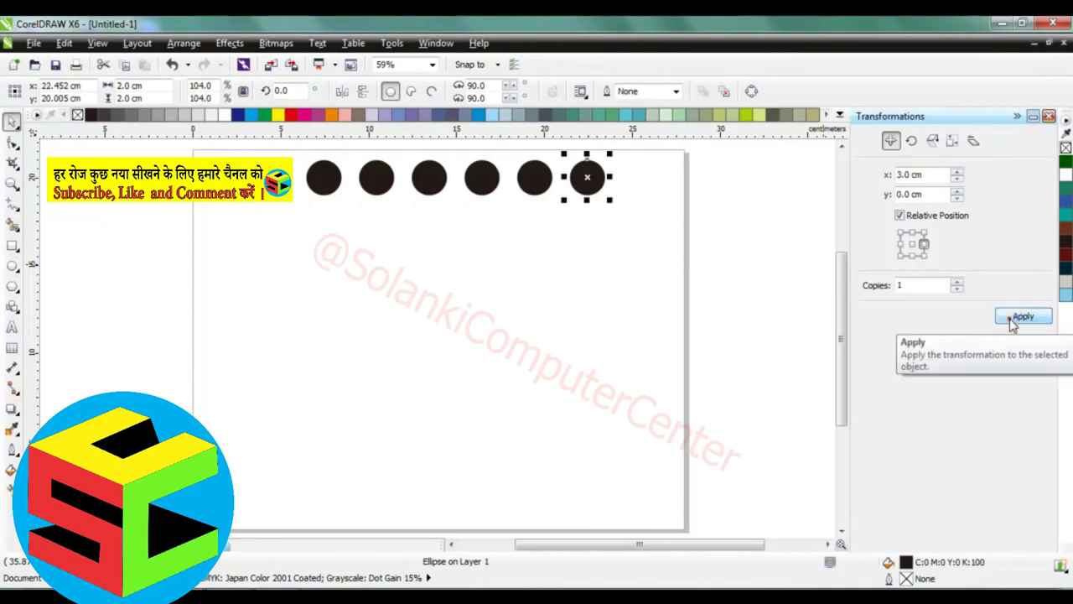
left_click(1011, 317)
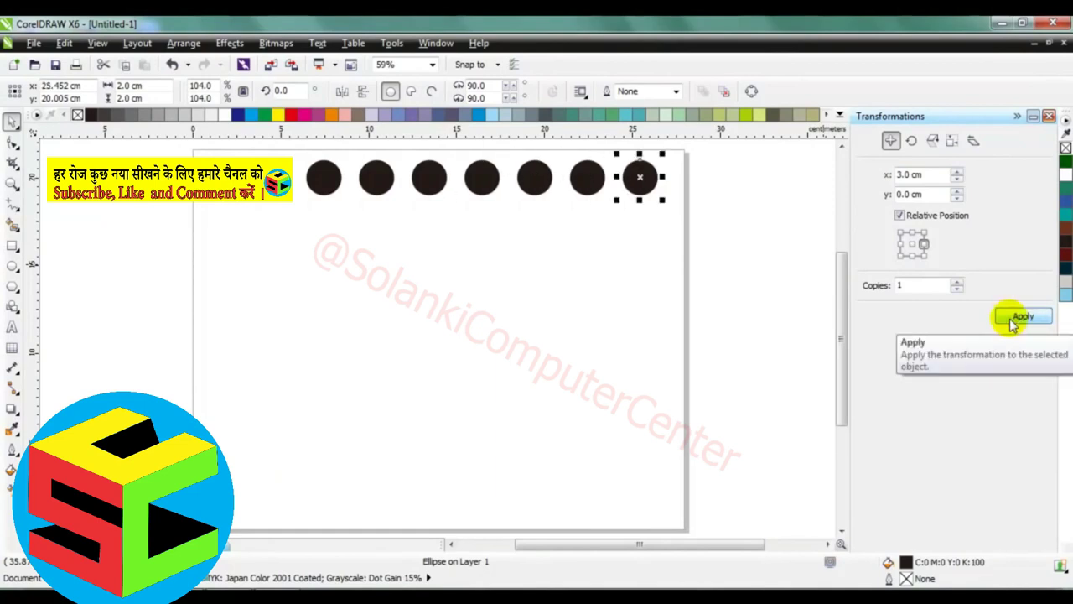
left_click(1012, 318)
- Select the whole row of dots and set a -3 cm vertical offset from the bottom-centre anchor
left_click(738, 295)
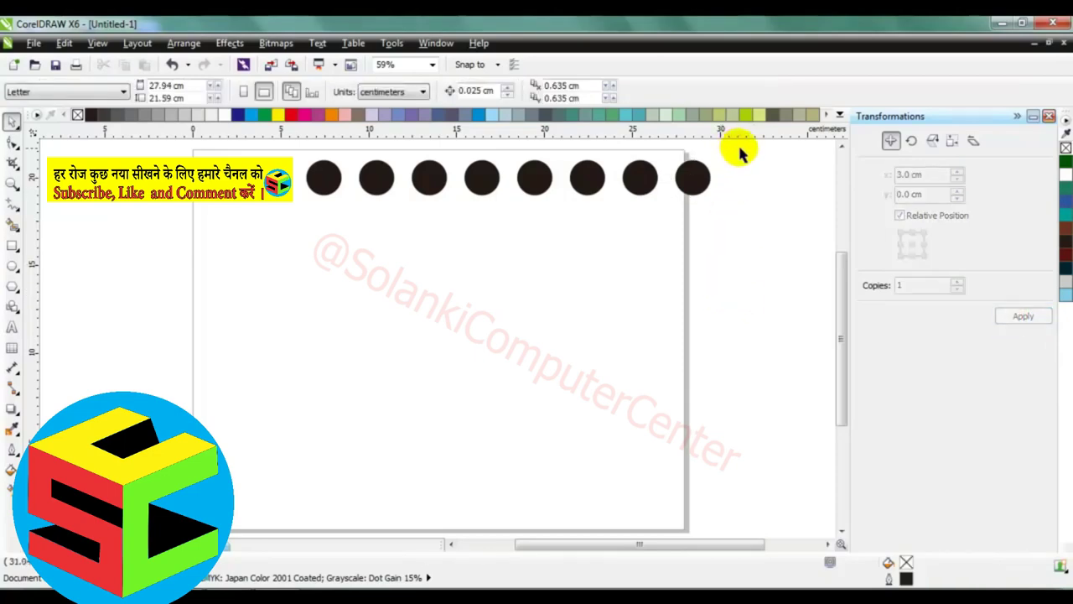
left_click_drag(640, 183, 172, 224)
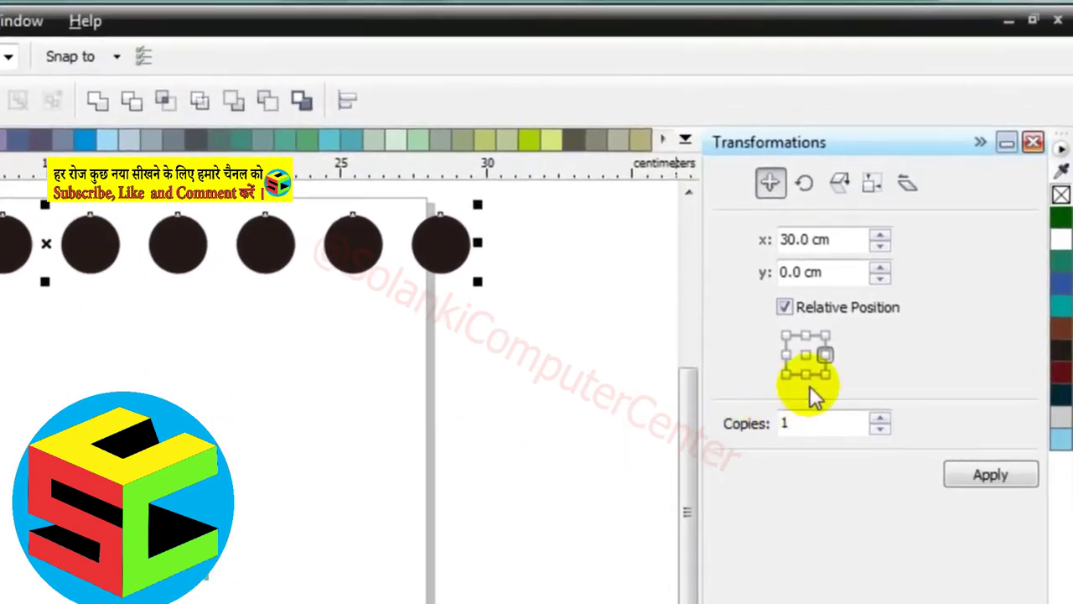
left_click(806, 375)
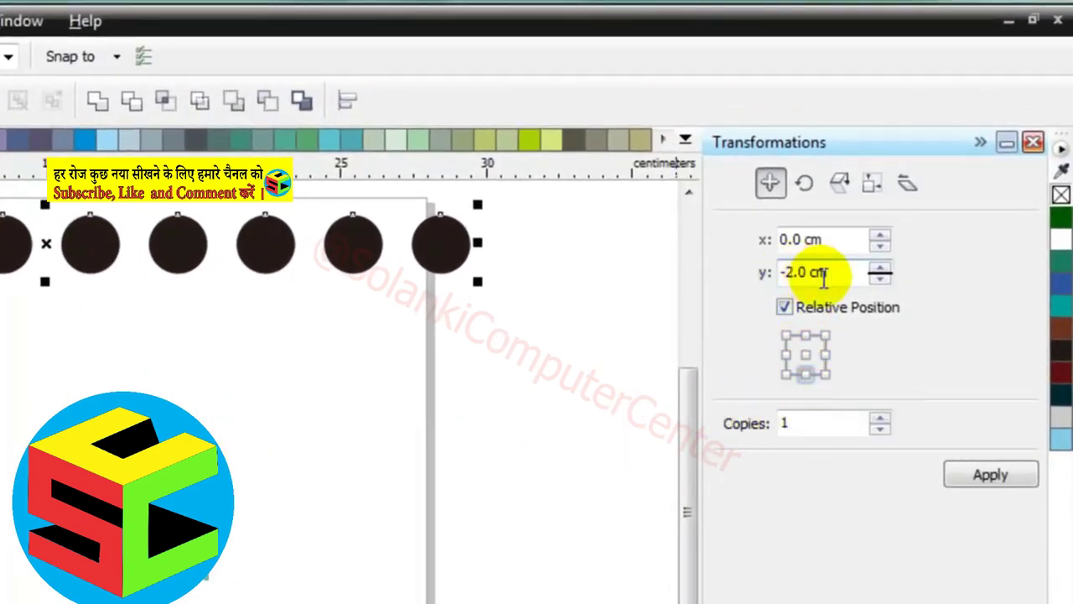
left_click_drag(830, 277, 749, 272)
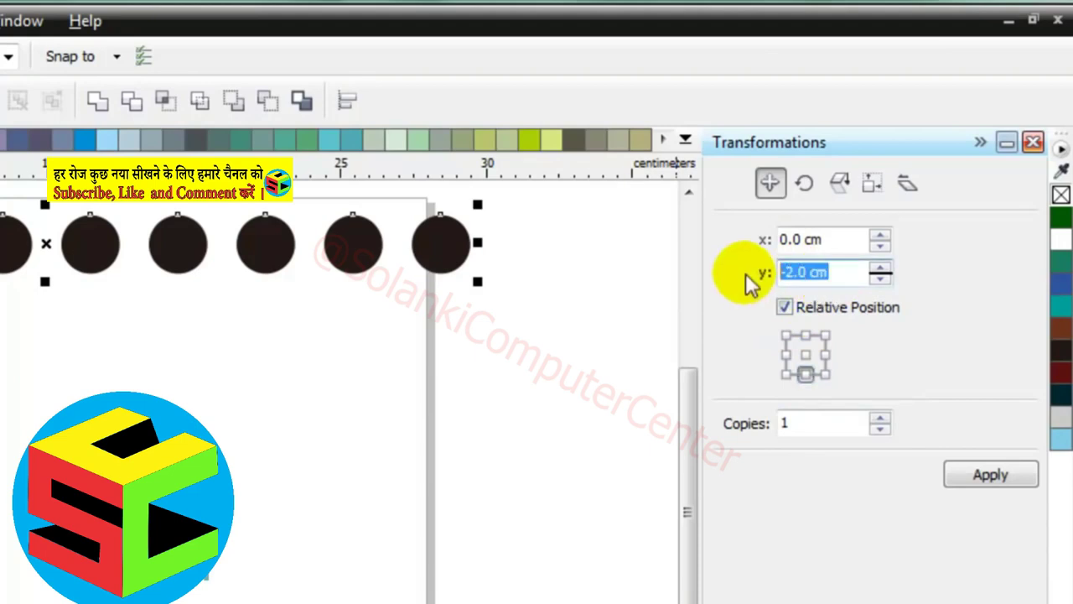
type("-3")
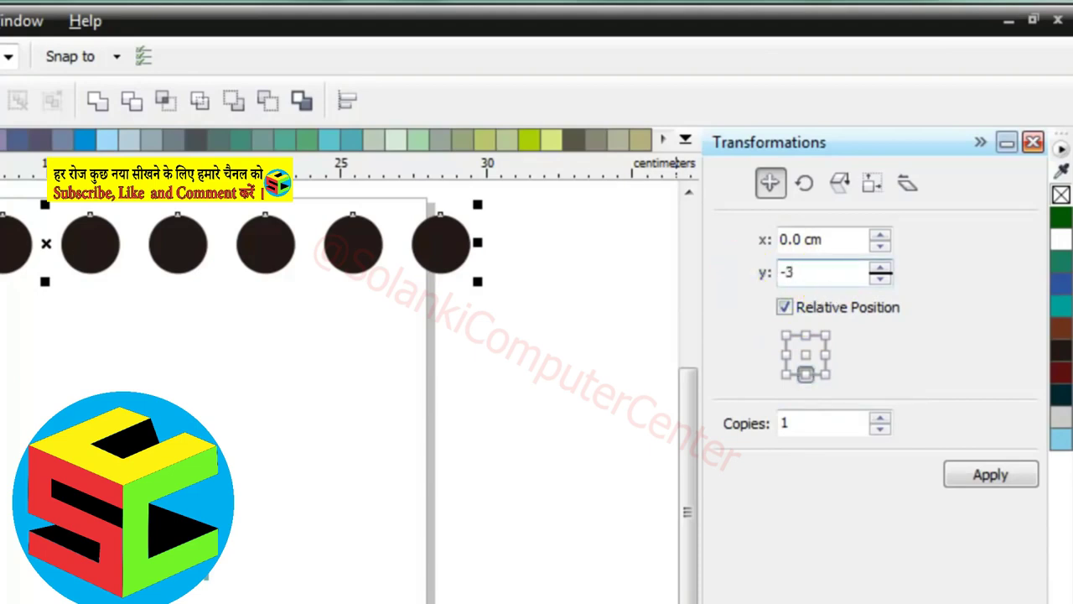
- Repeat the row downward every 3 cm into a page-filling dot grid, then close the Transformations docker
left_click(990, 476)
left_click(990, 476)
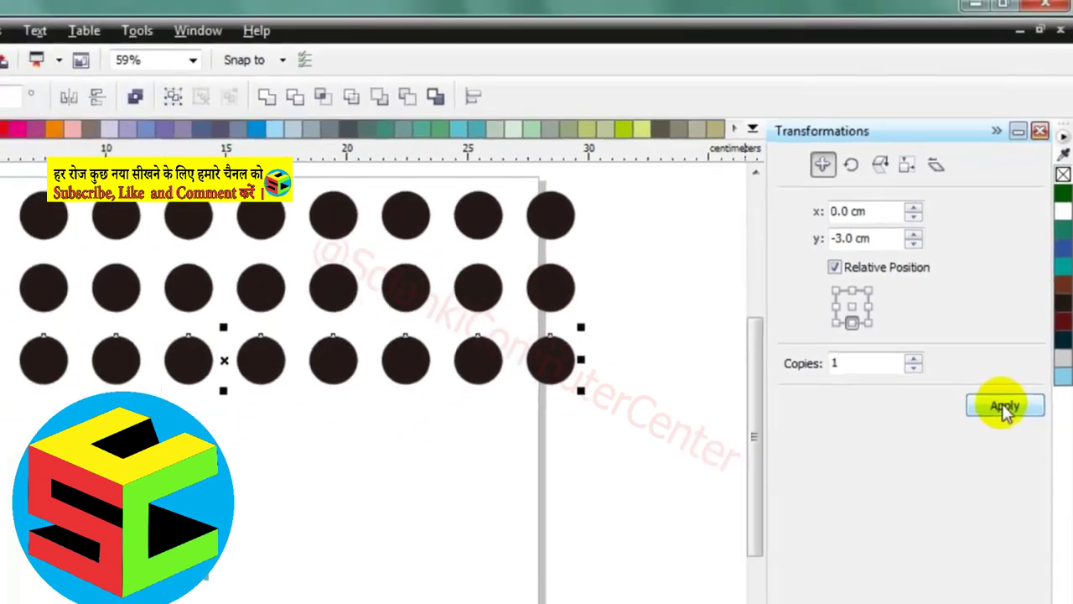
left_click(1023, 317)
left_click(1023, 316)
left_click(1023, 317)
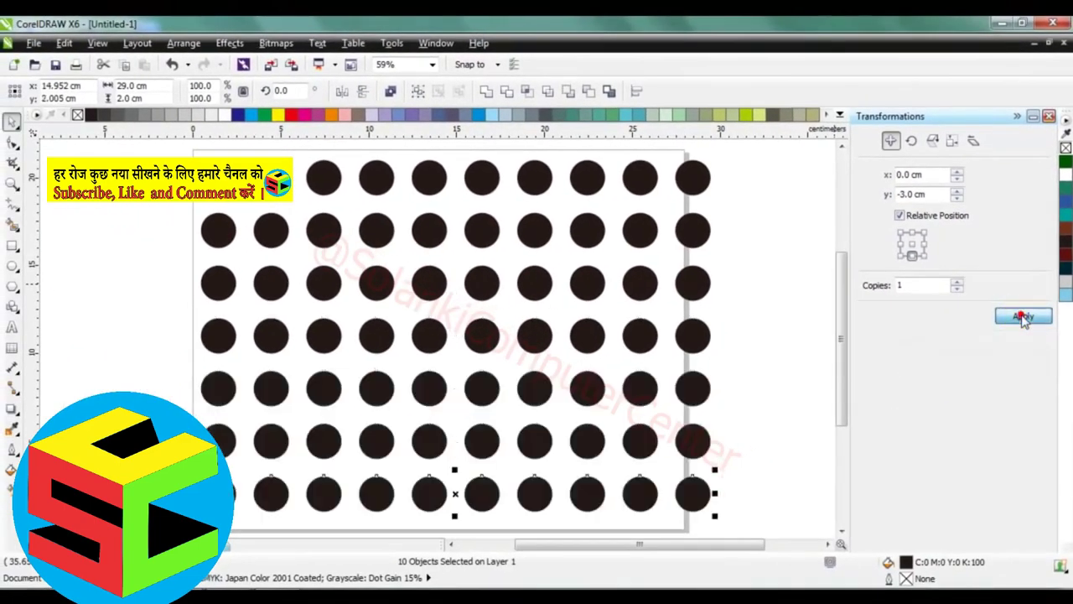
left_click(1023, 317)
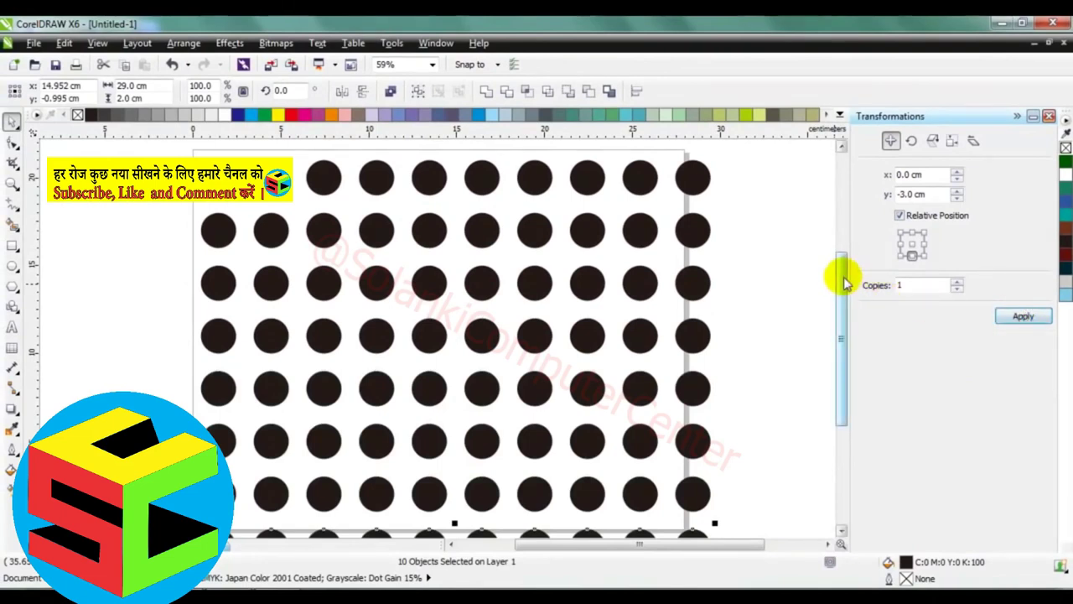
left_click_drag(842, 276, 845, 301)
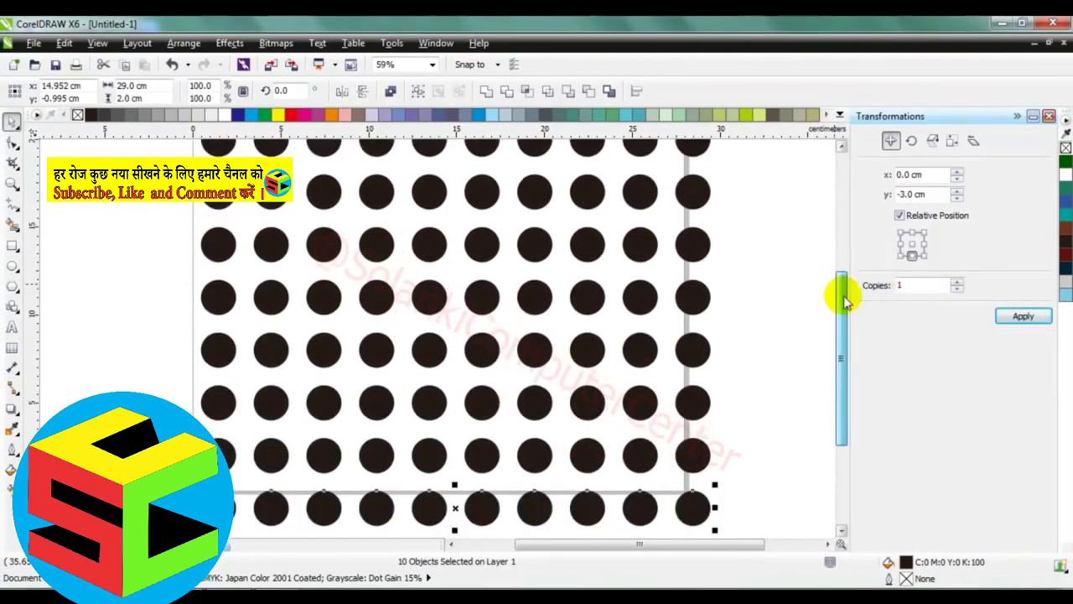
scroll(784, 294, "down", 1)
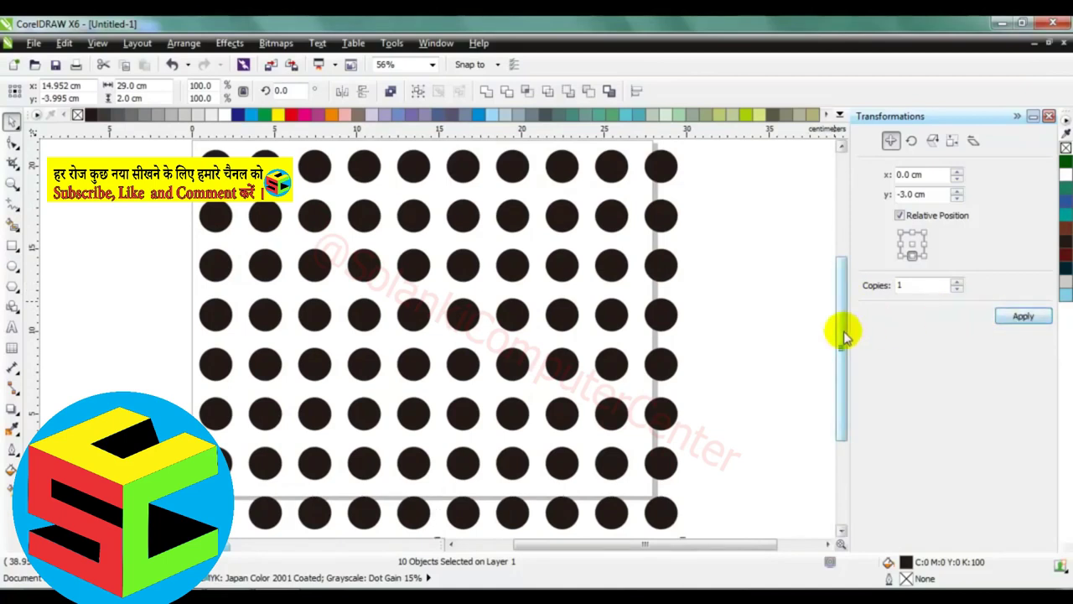
scroll(830, 333, "down", 1)
left_click(768, 328)
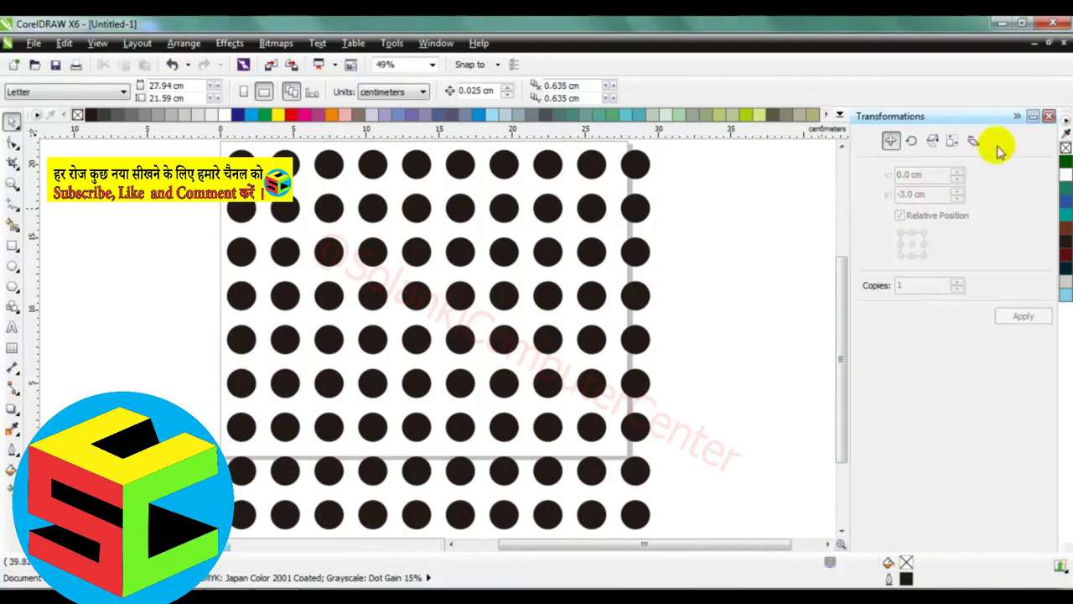
left_click(1049, 116)
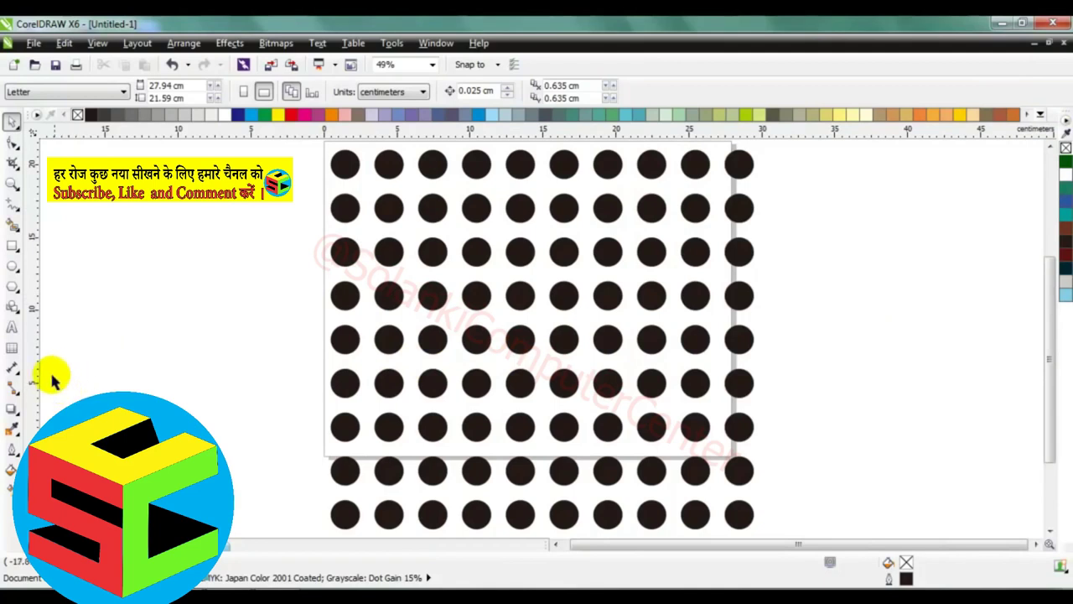
- Draw a 24.438 cm outlined circle over the dot grid, adjusting its size and position
left_click(12, 266)
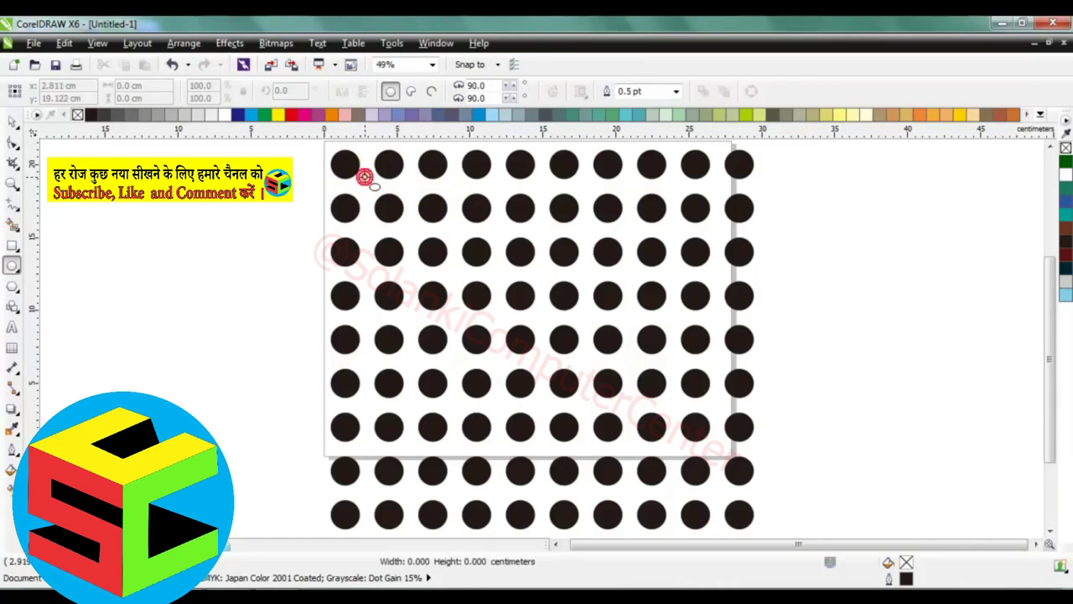
mouse_move(365, 174)
left_mouse_down()
mouse_move(594, 383)
mouse_move(704, 463)
left_mouse_up()
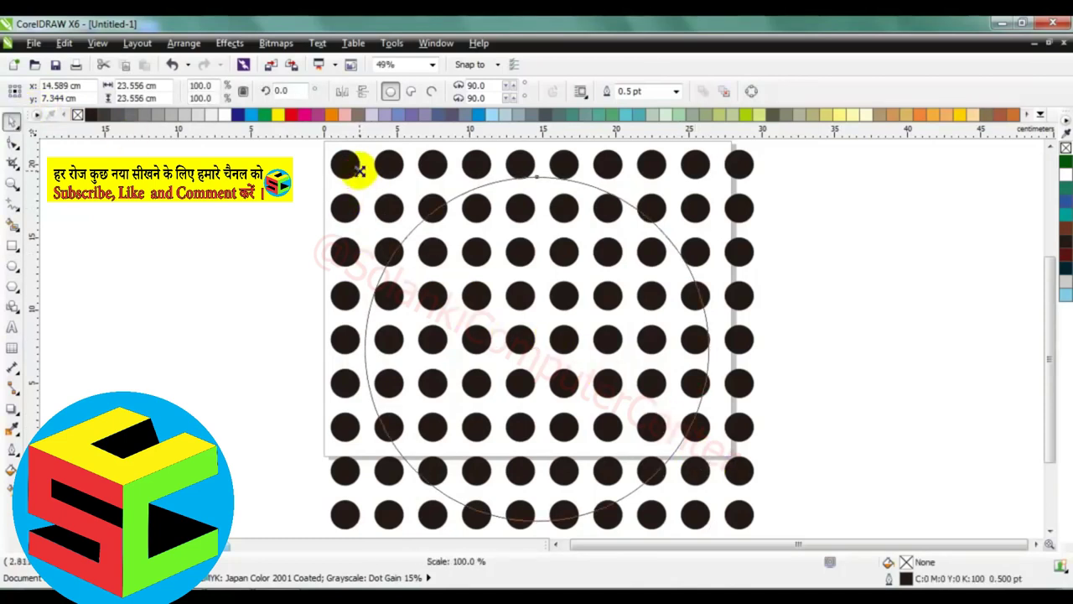
left_click_drag(358, 170, 346, 164)
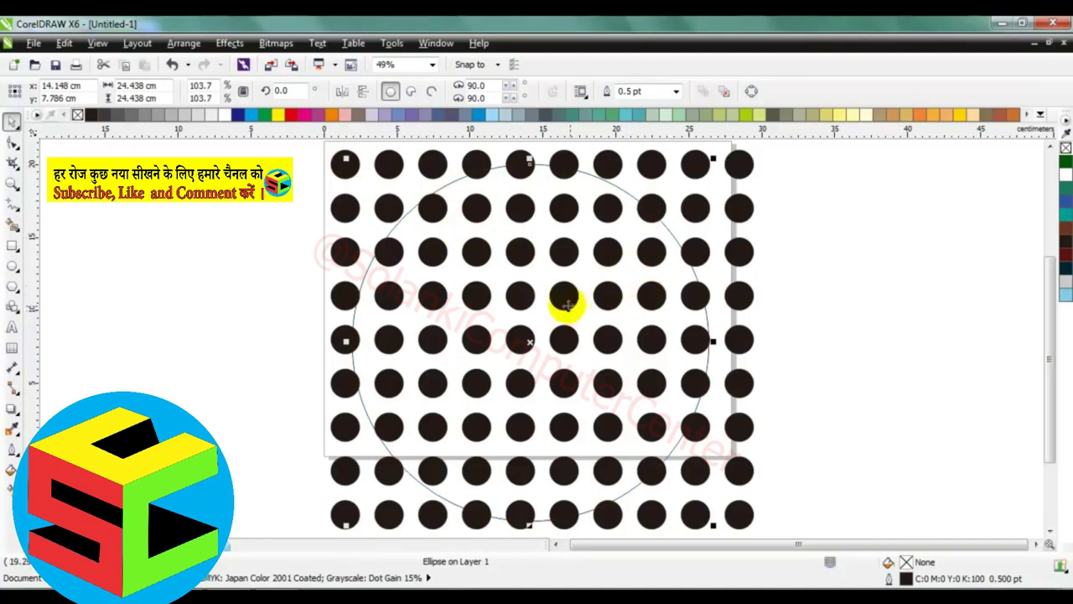
left_click_drag(564, 300, 571, 300)
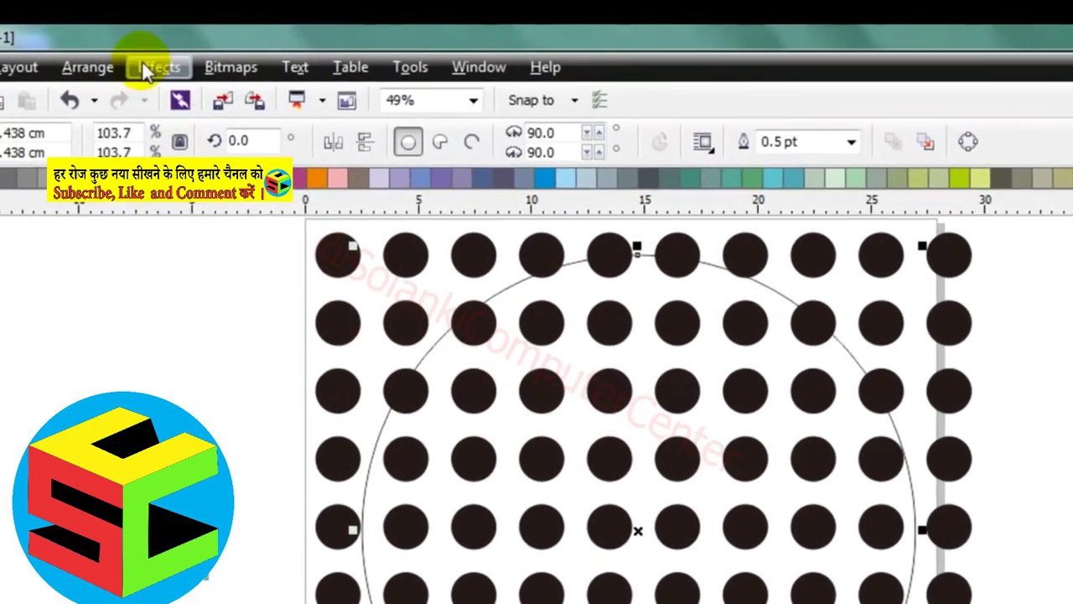
left_click(147, 72)
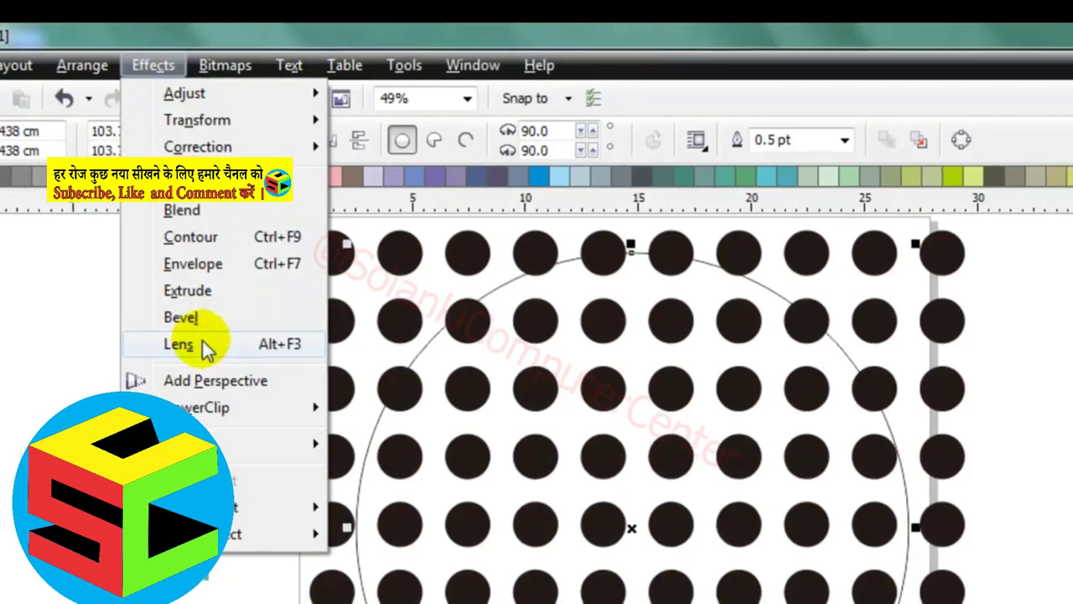
- Apply a frozen Fish Eye lens at 100% rate to the large circle
left_click(202, 340)
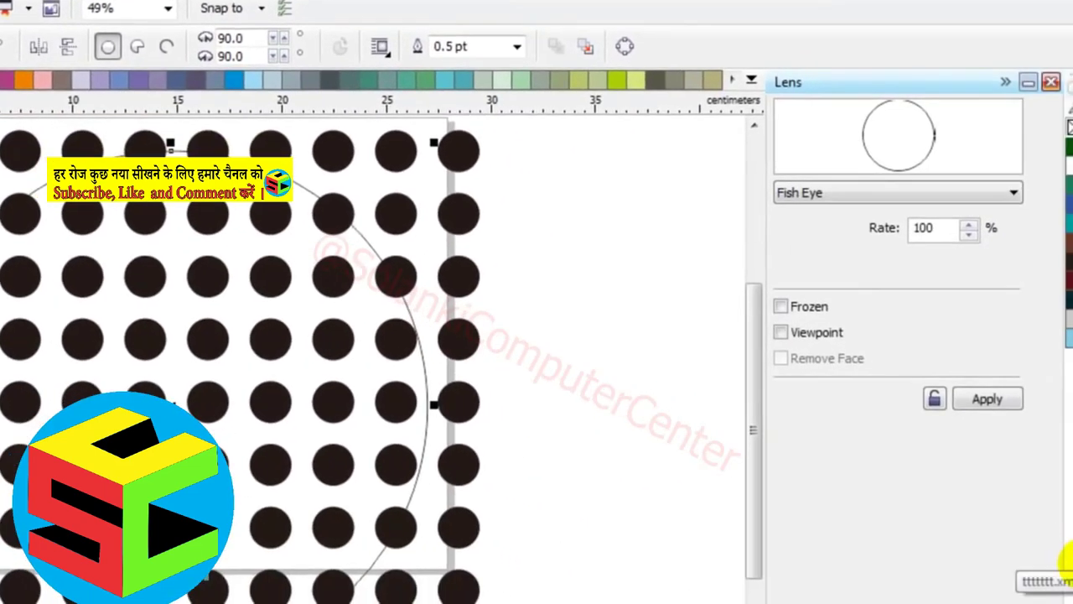
left_click(851, 193)
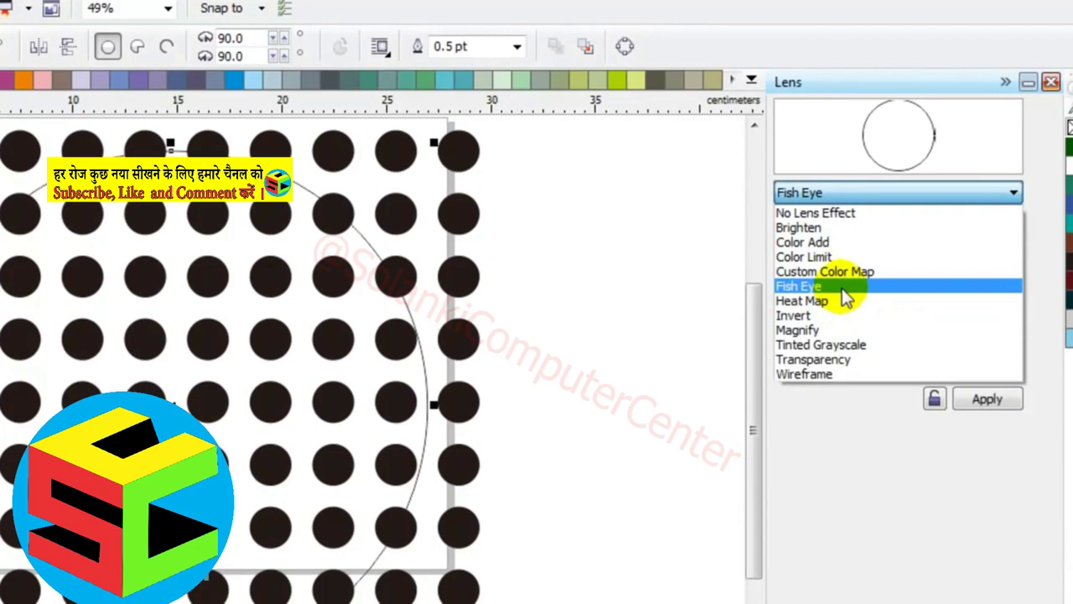
left_click(843, 289)
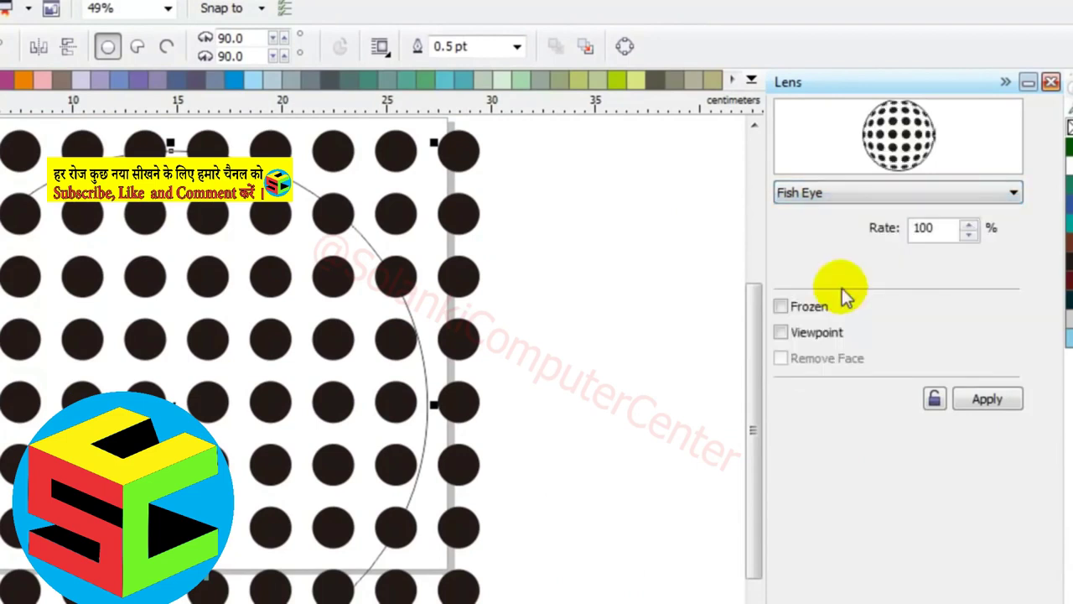
left_click(781, 307)
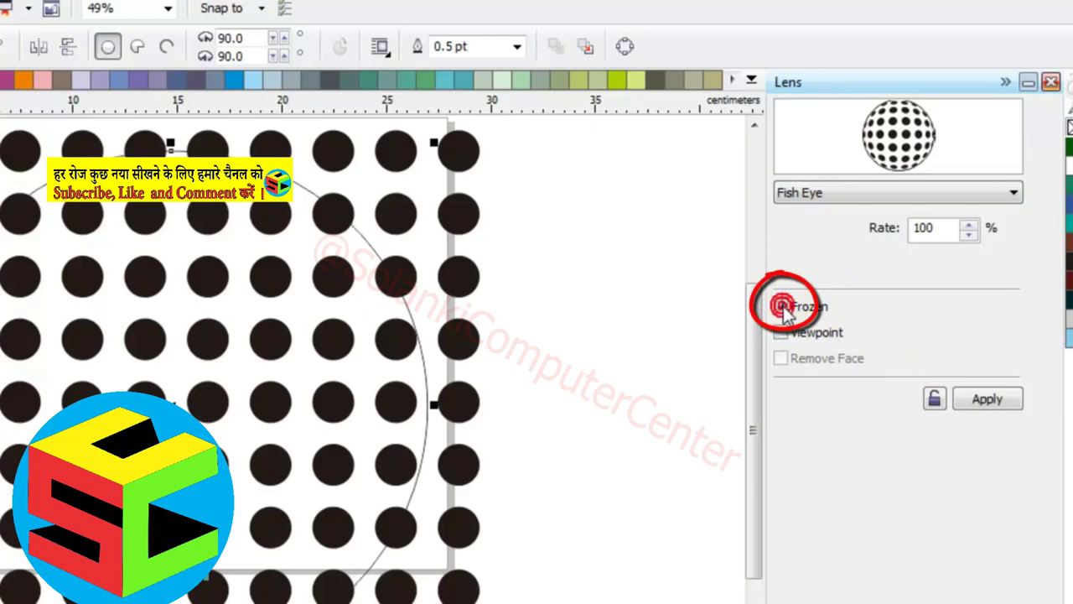
left_click(988, 399)
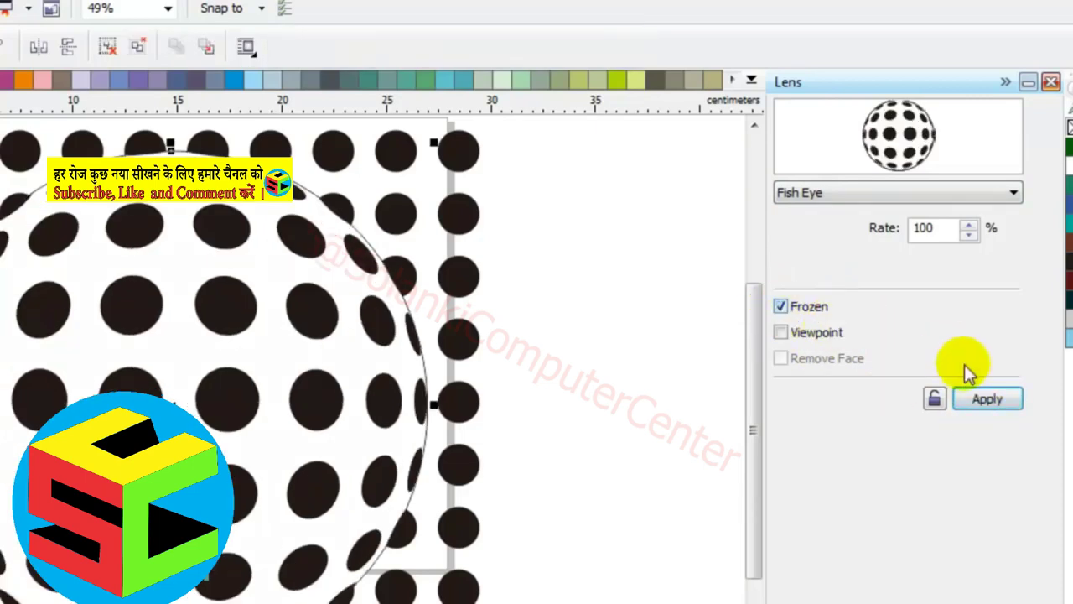
- Close the Lens docker and move the frozen dotted sphere beside the page
left_click(1050, 81)
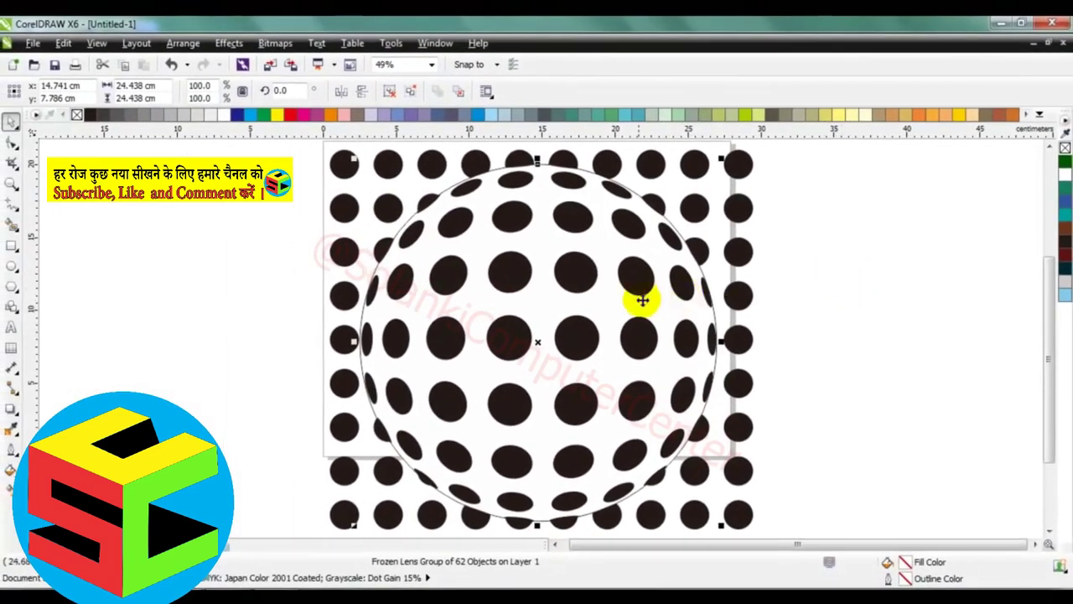
left_click(831, 297)
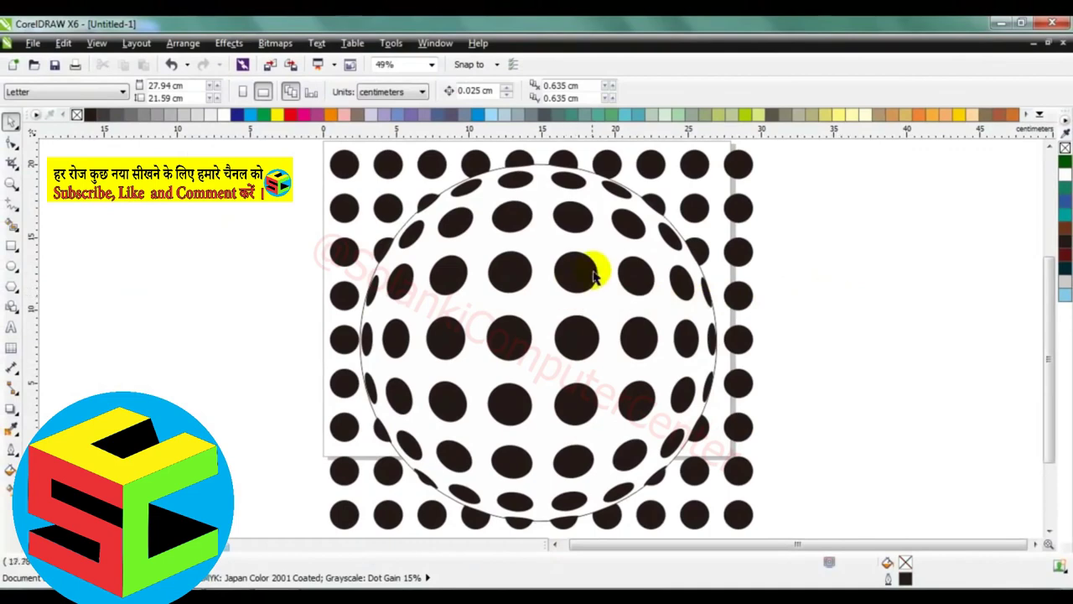
left_click(591, 272)
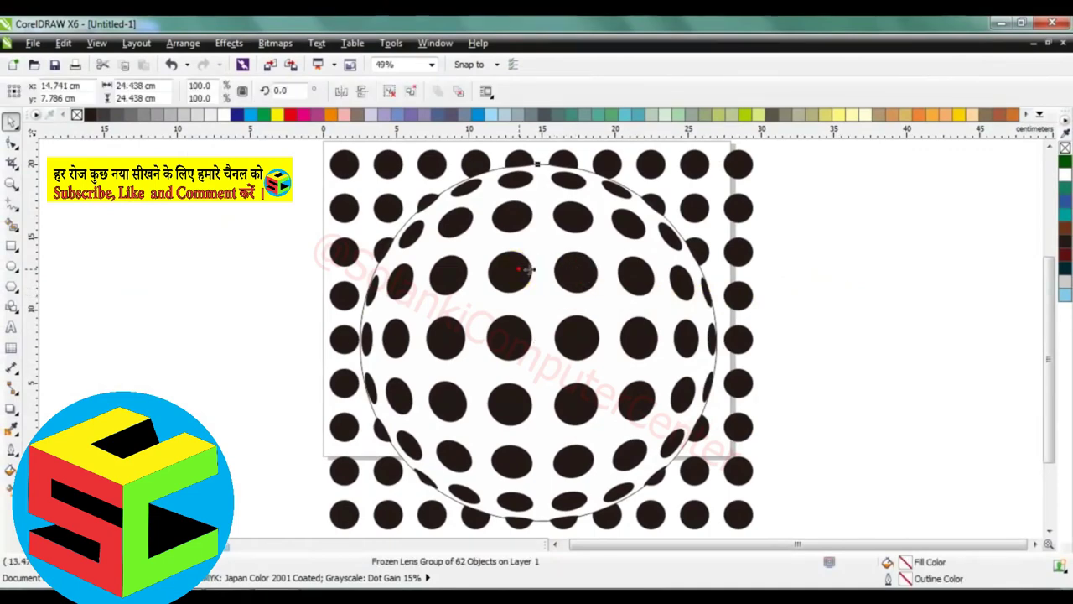
left_click_drag(520, 268, 936, 274)
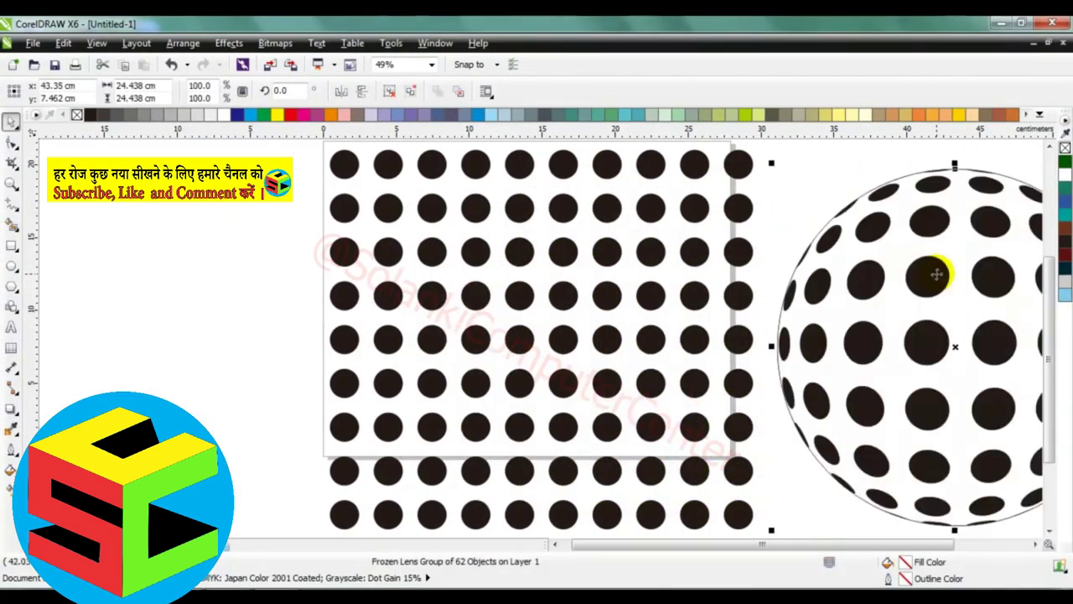
left_click(830, 178)
- Marquee-select the original dot grid and delete it
scroll(776, 228, "down", 2)
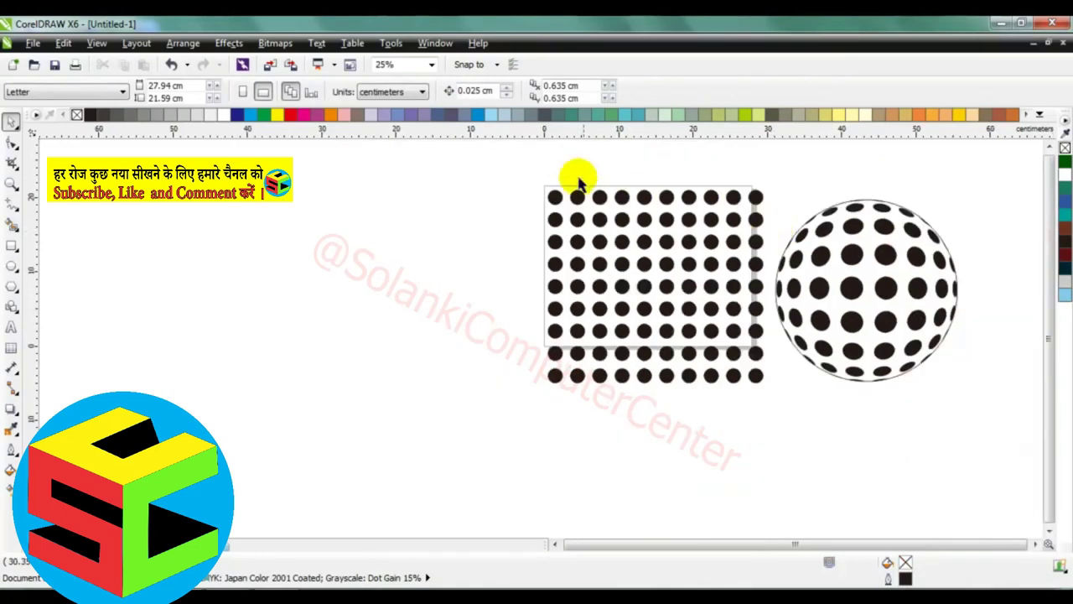
left_click_drag(533, 168, 780, 394)
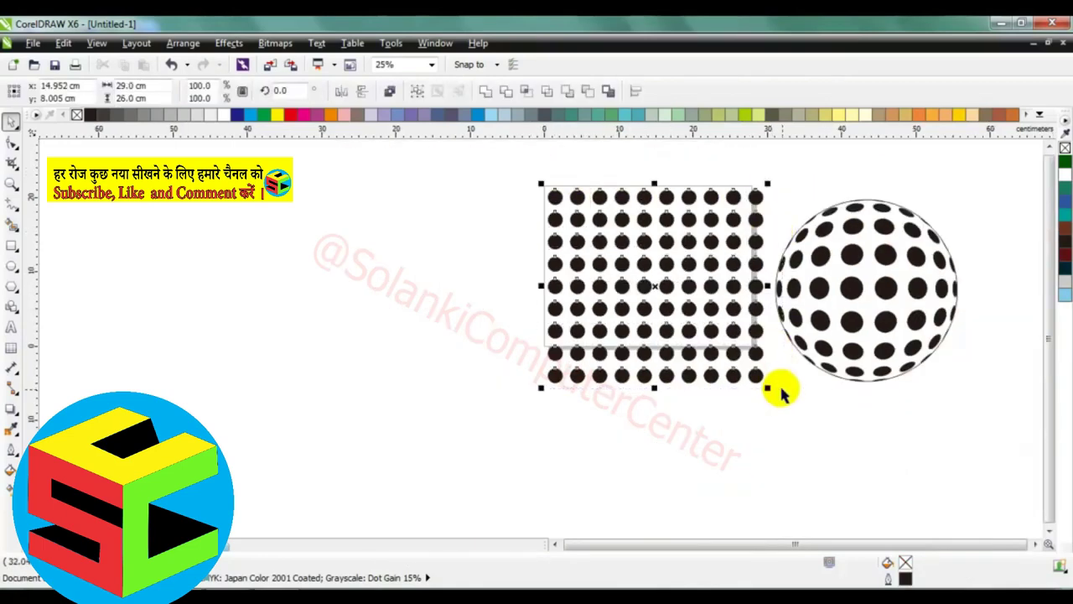
right_click(668, 242)
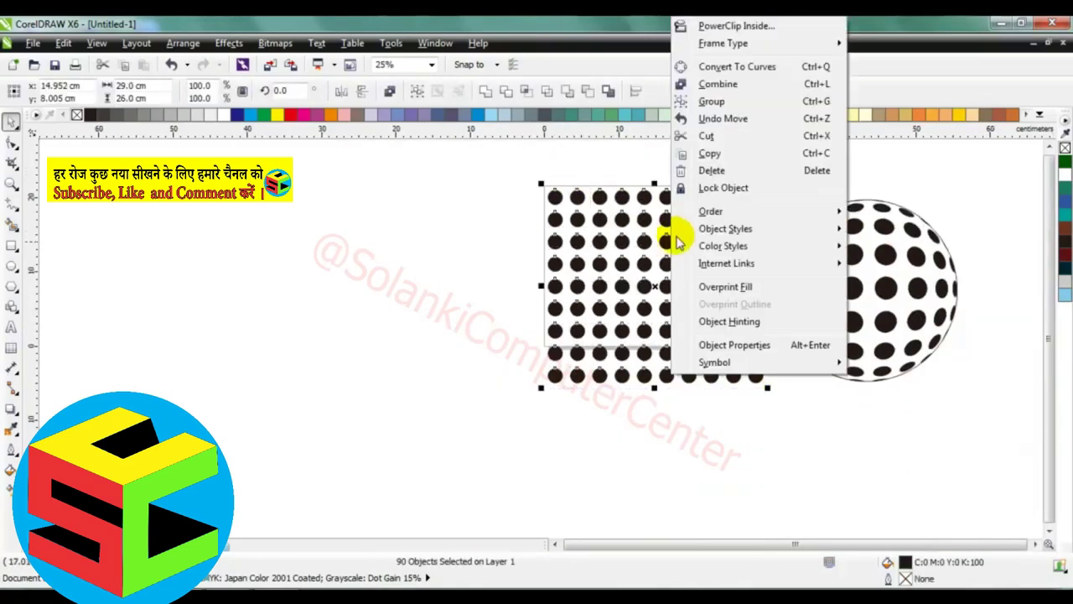
left_click(712, 170)
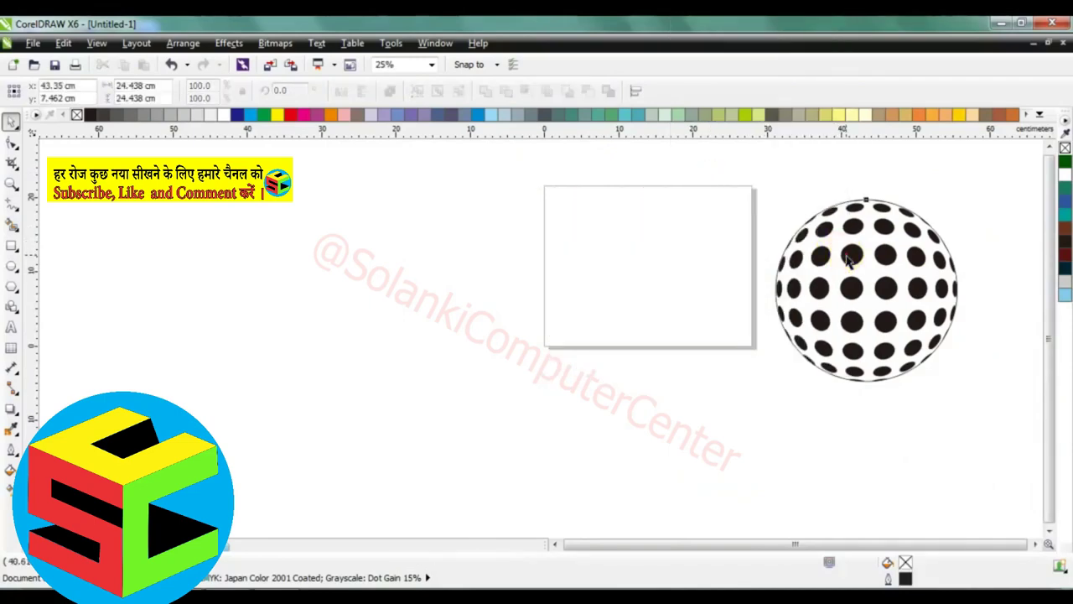
- Move the dotted sphere back onto the page and zoom to it with Shift+F2
left_click_drag(849, 261, 654, 233)
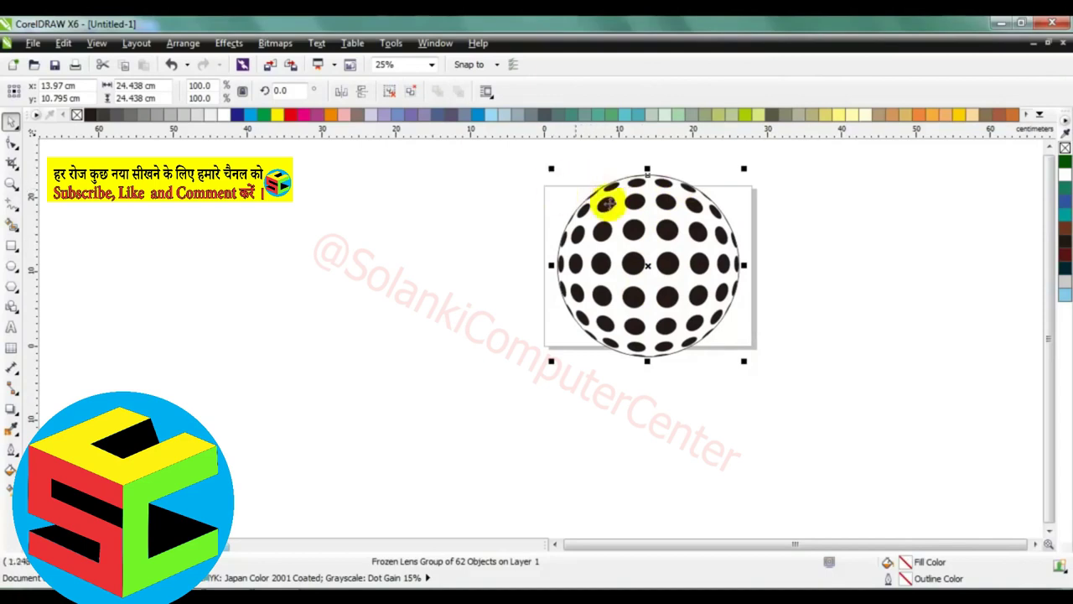
key("shift+F2")
left_click(819, 284)
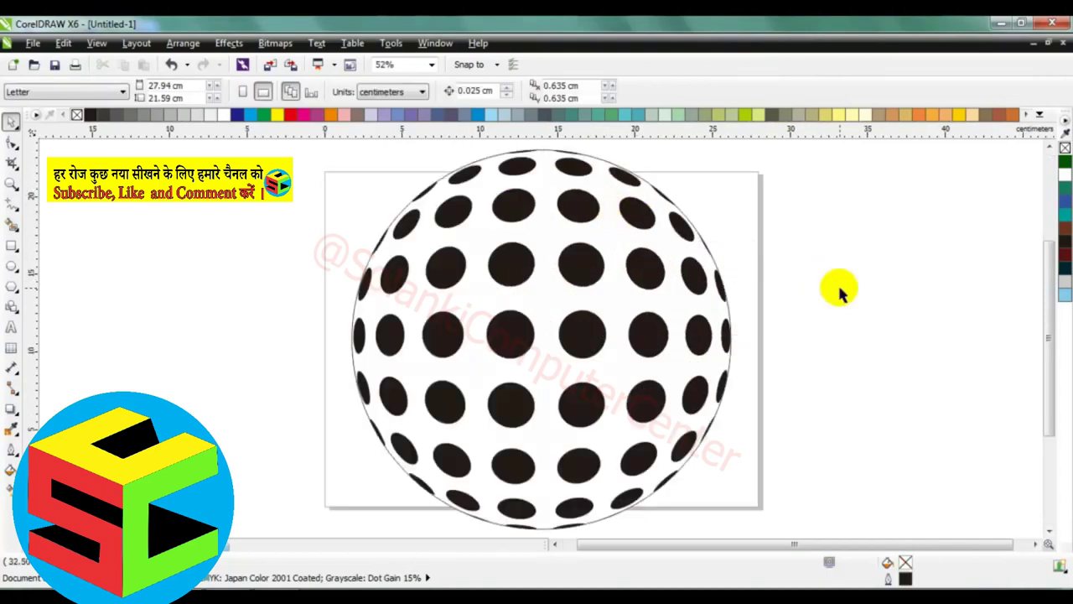
left_click(519, 269)
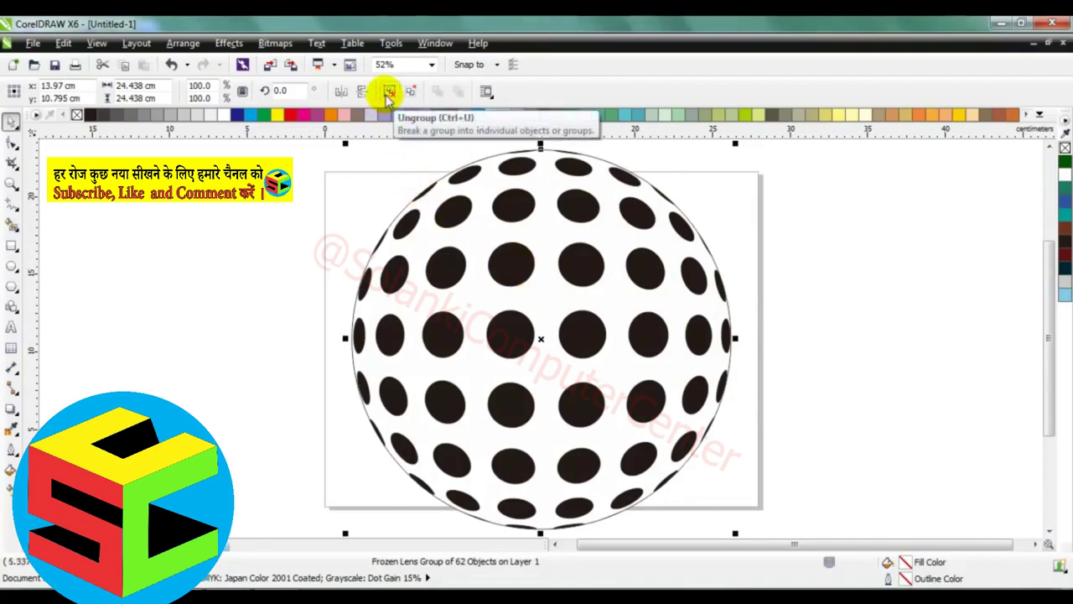
- Ungroup the sphere and centre its outer circle on the page with P
left_click(388, 95)
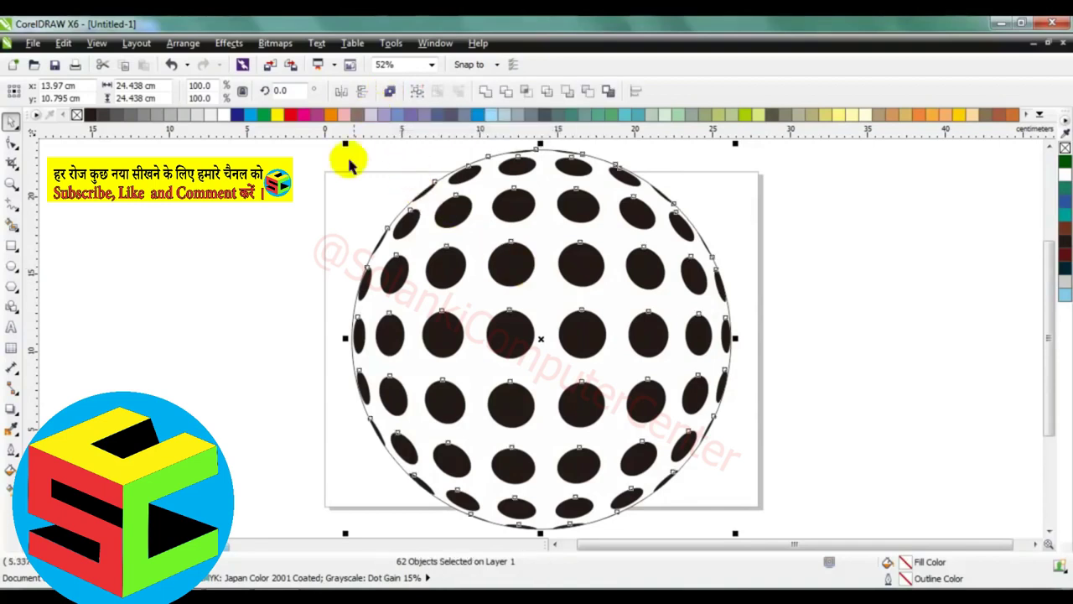
left_click(240, 215)
left_click_drag(481, 180, 291, 207)
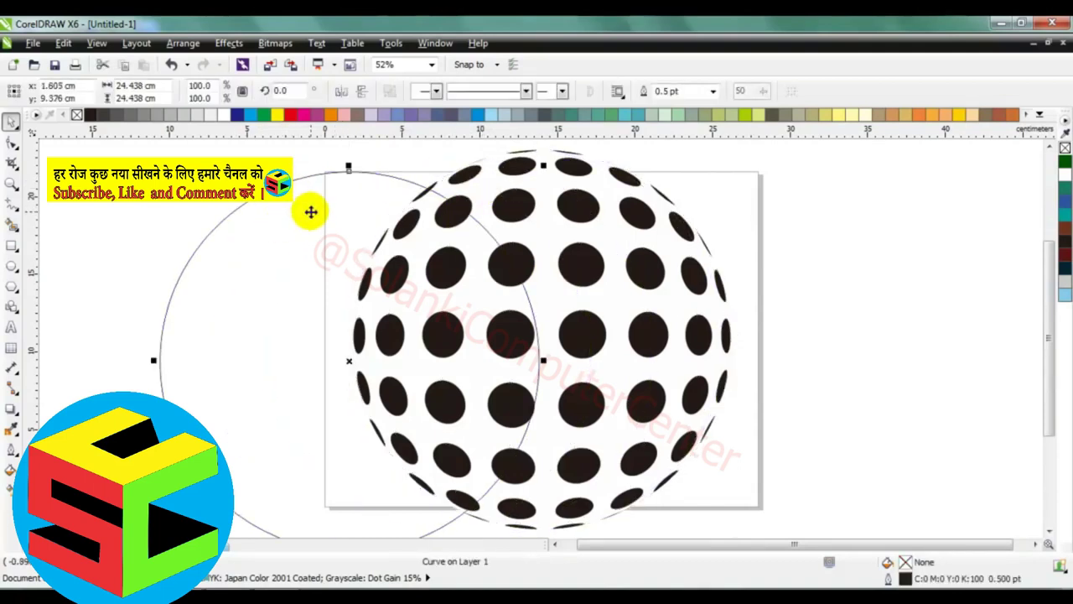
key("p")
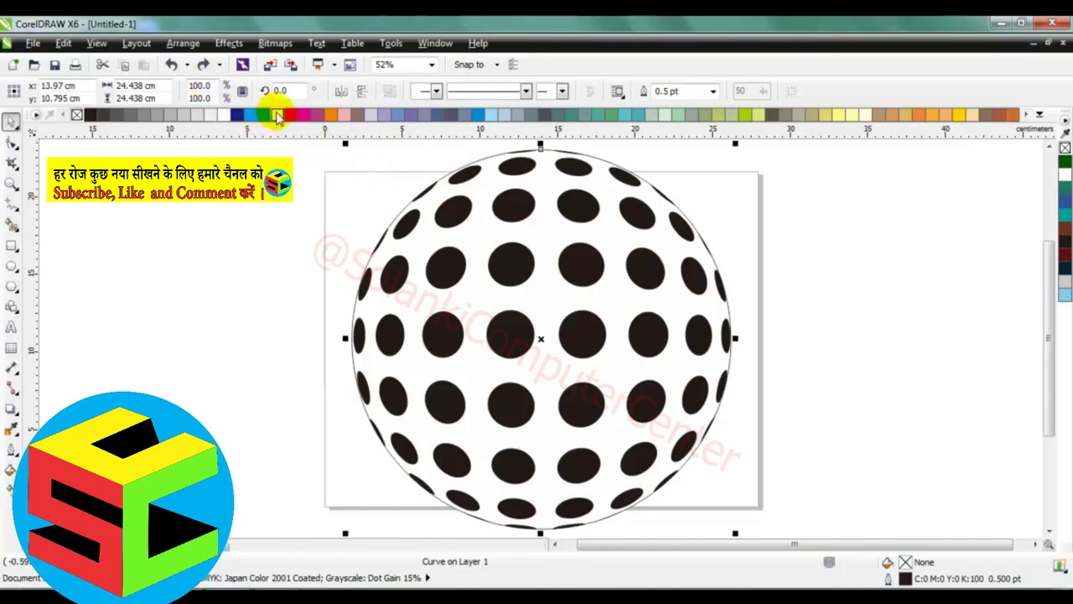
- Fill the outer circle 30% grey and send it to the back
left_click(186, 116)
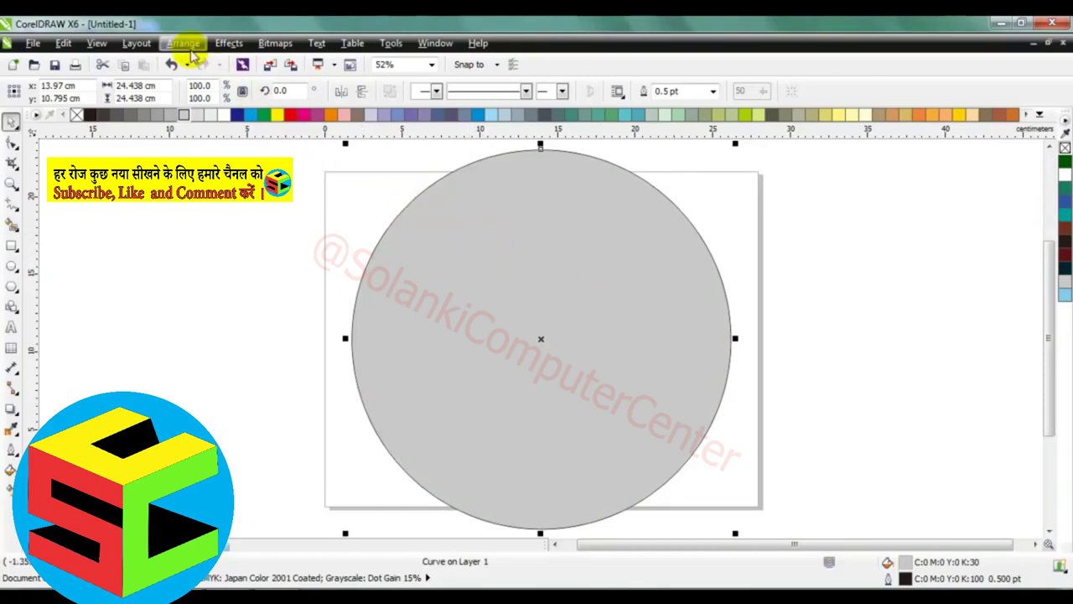
left_click(184, 43)
mouse_move(199, 119)
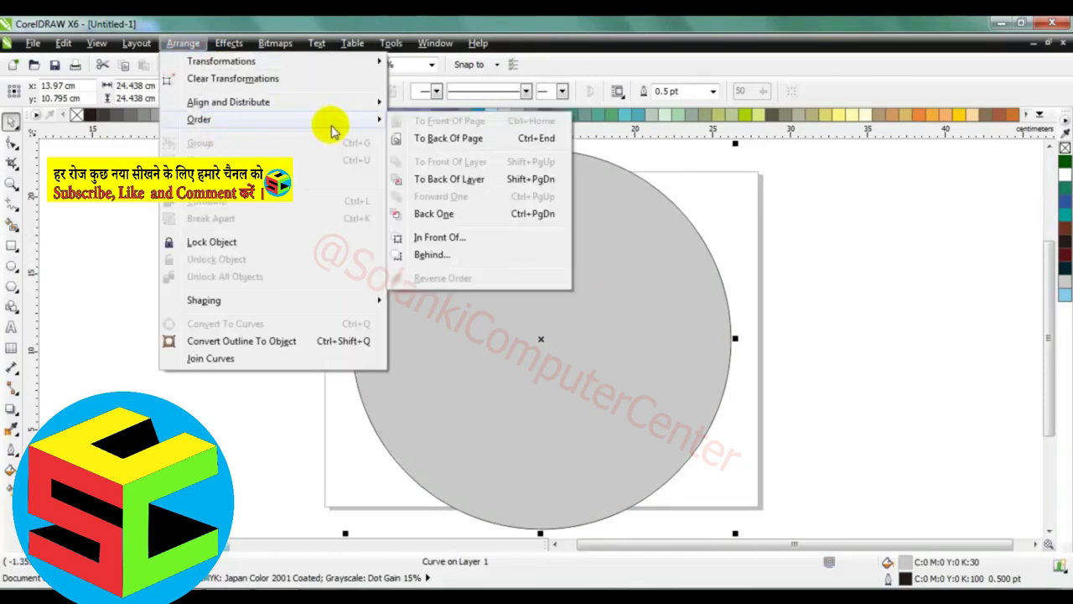
left_click(489, 143)
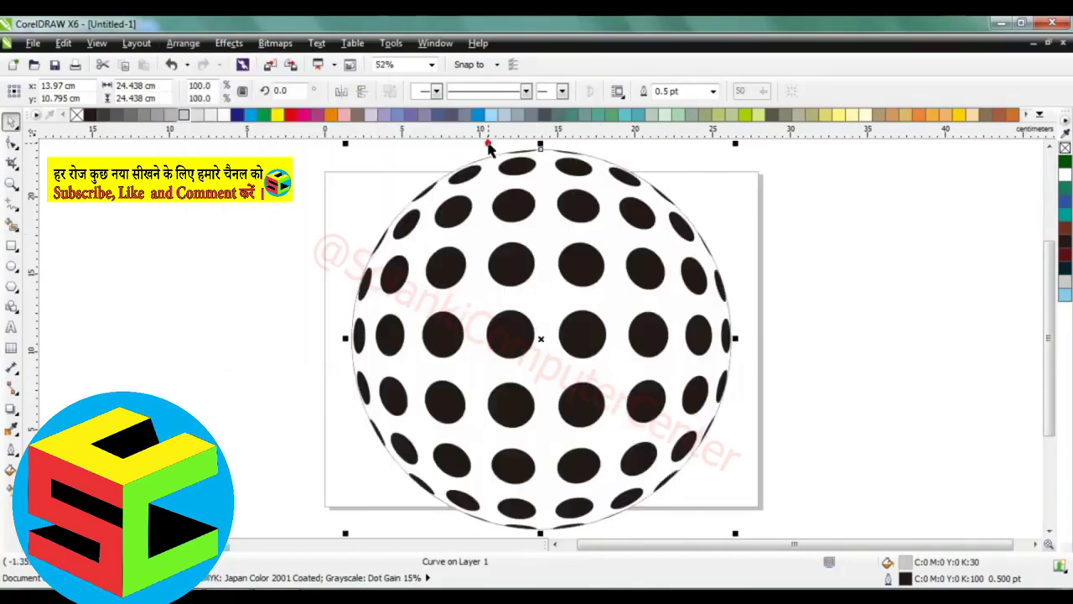
left_click(309, 190)
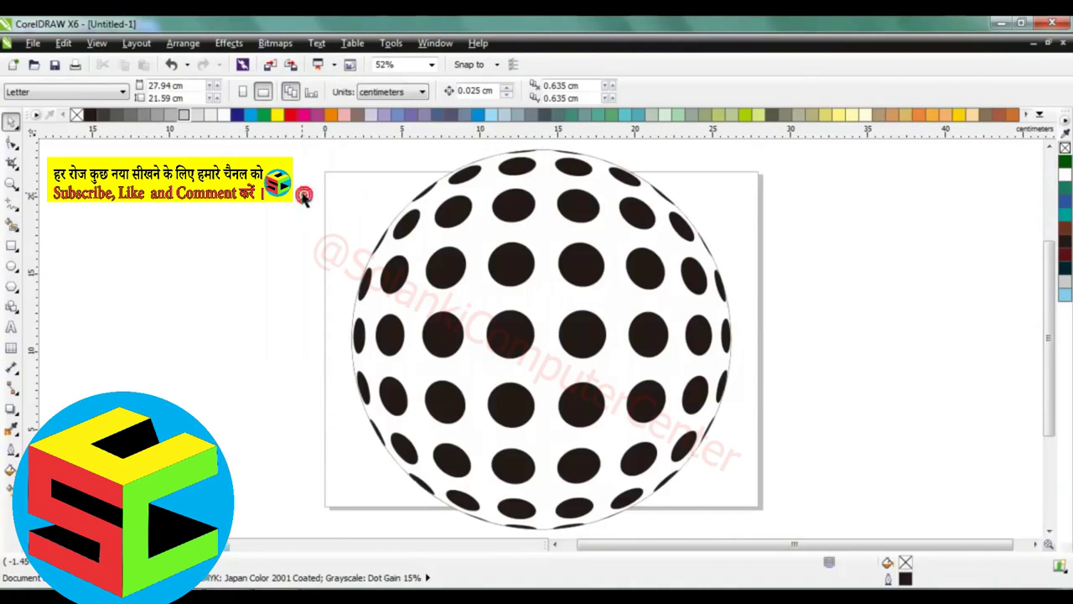
- Pull the extra circle out from behind the dots to the far left
left_click(480, 228)
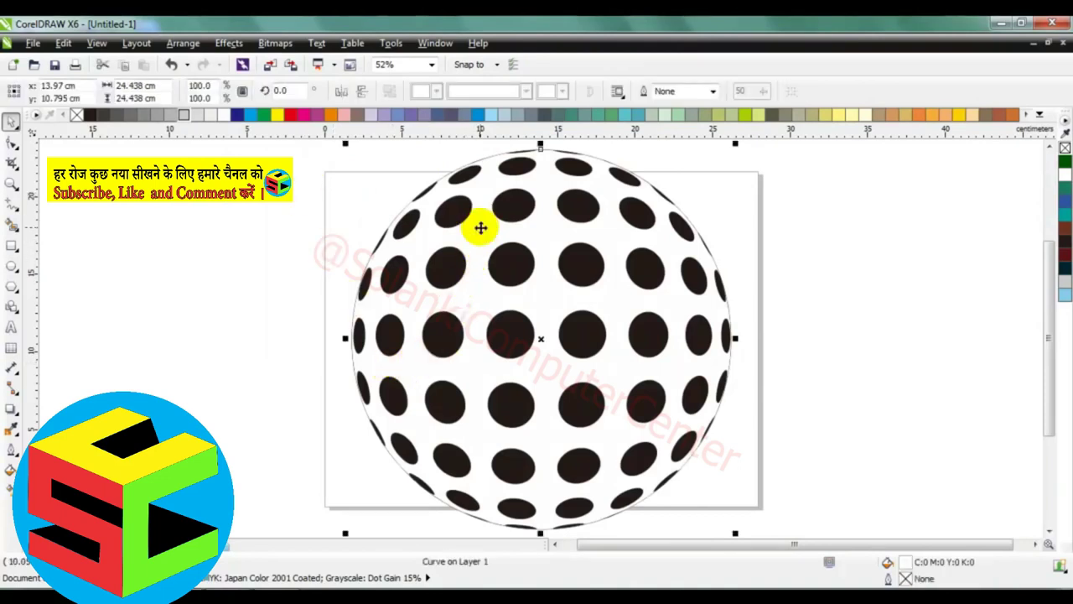
left_click_drag(481, 225, 417, 226)
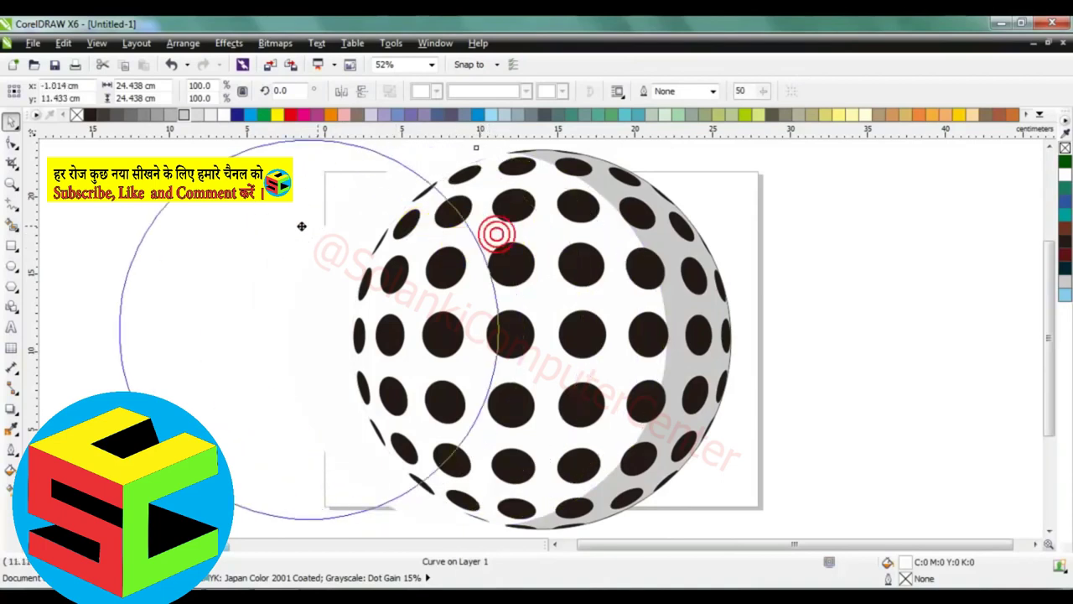
mouse_move(497, 234)
left_mouse_down()
mouse_move(324, 276)
mouse_move(254, 206)
left_mouse_up()
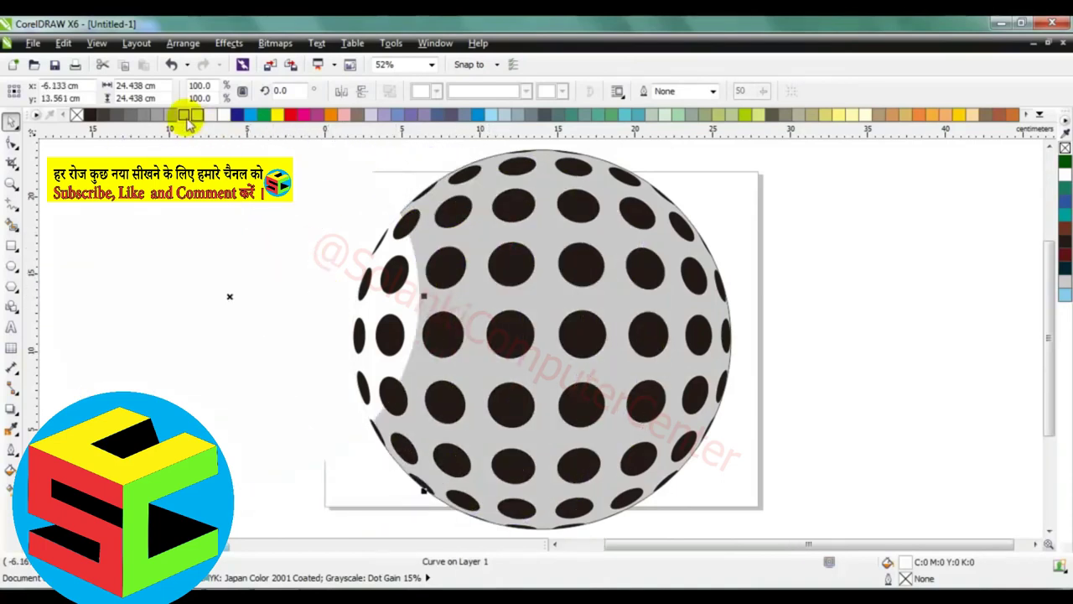
left_click(285, 215)
right_click(256, 242)
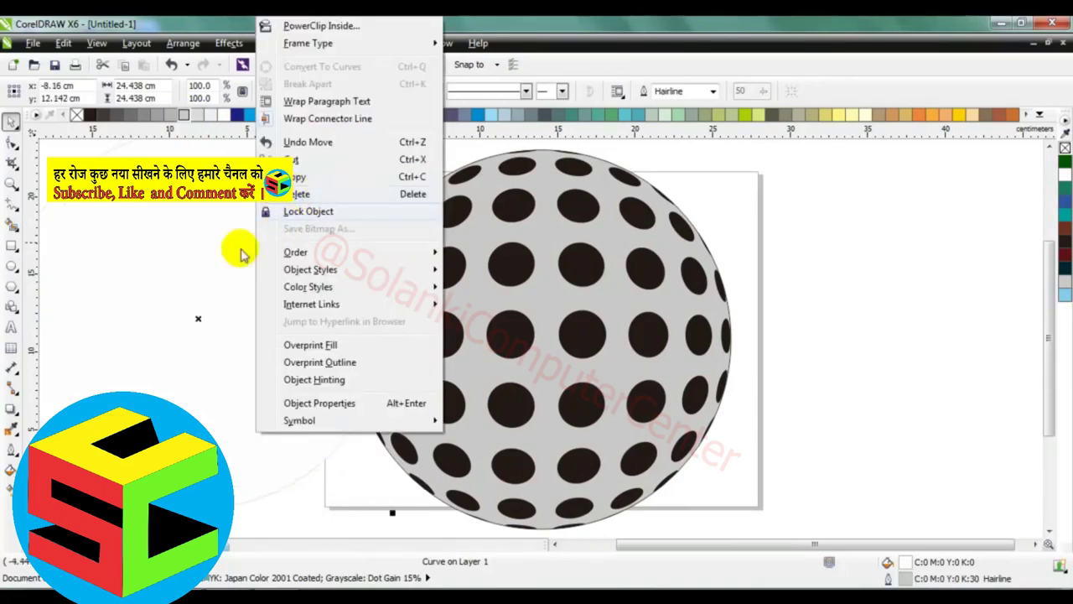
left_click(228, 252)
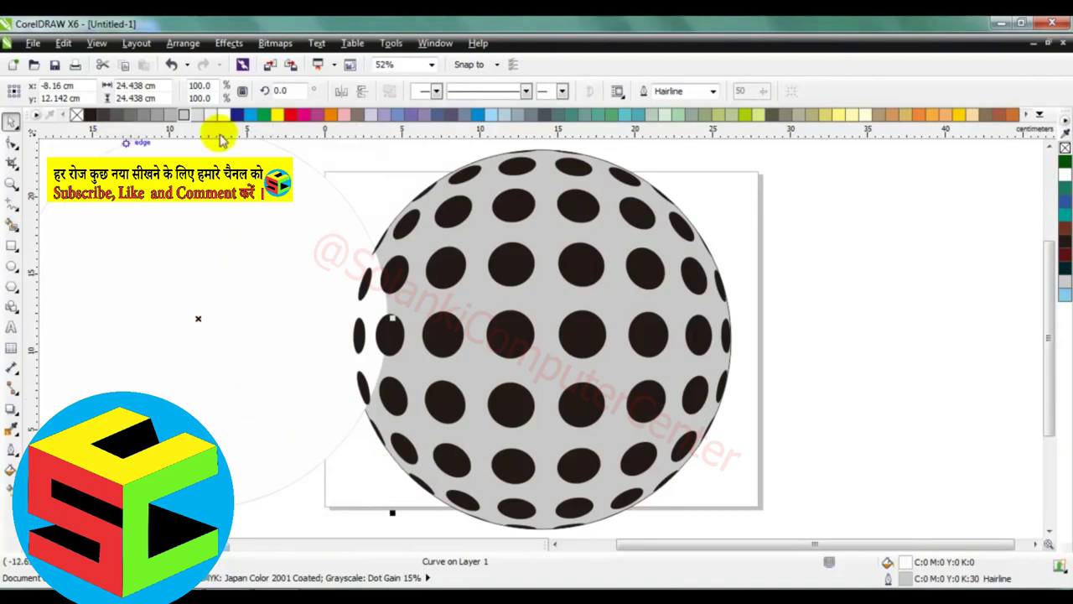
- Fill the left circle dark grey K:80, then delete it
left_click(118, 114)
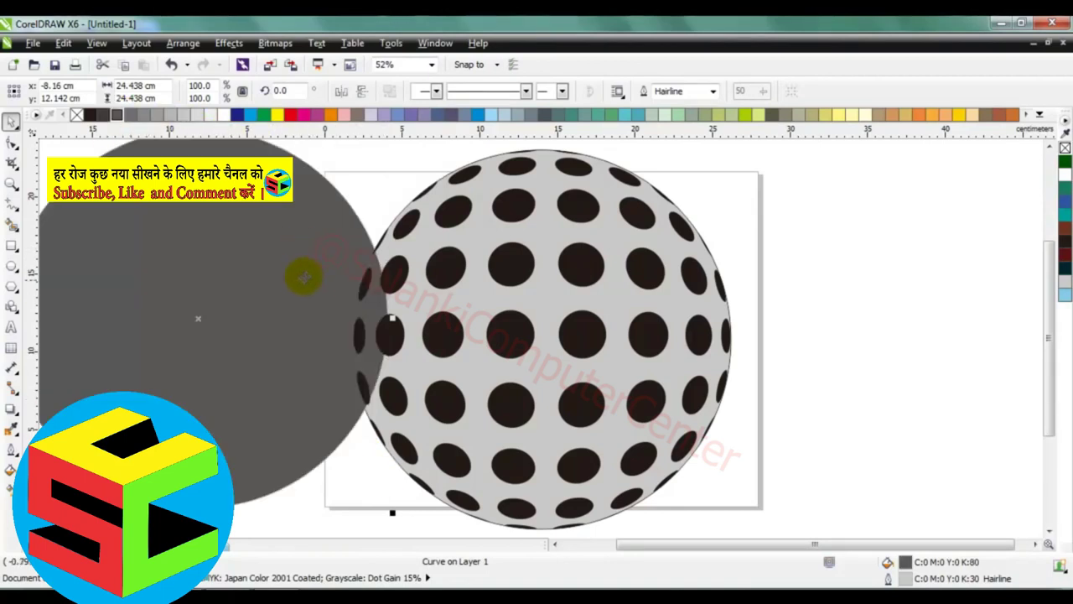
left_click_drag(300, 270, 266, 302)
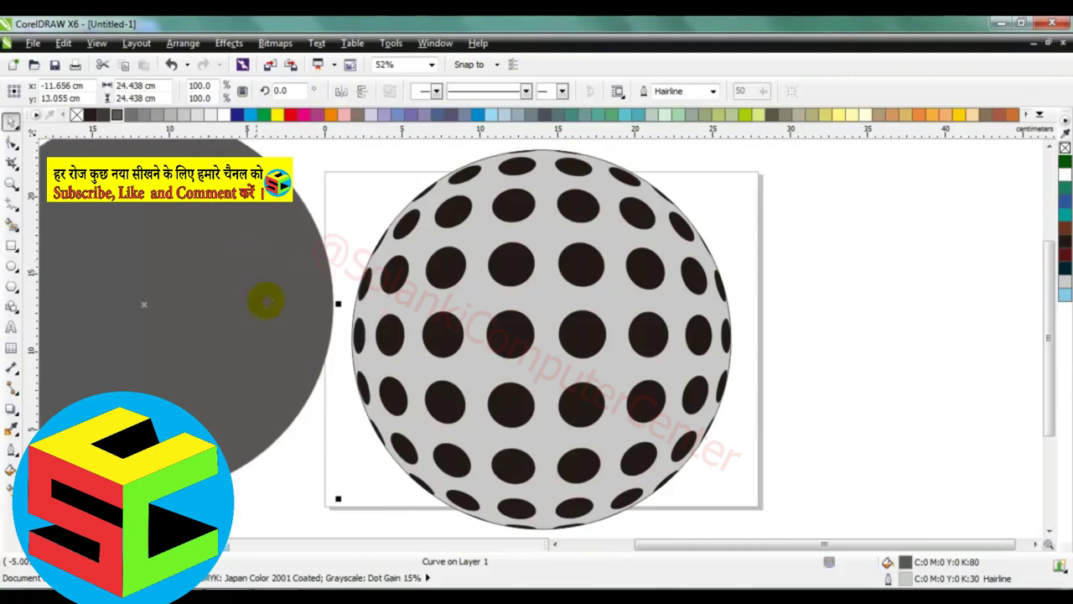
right_click(224, 251)
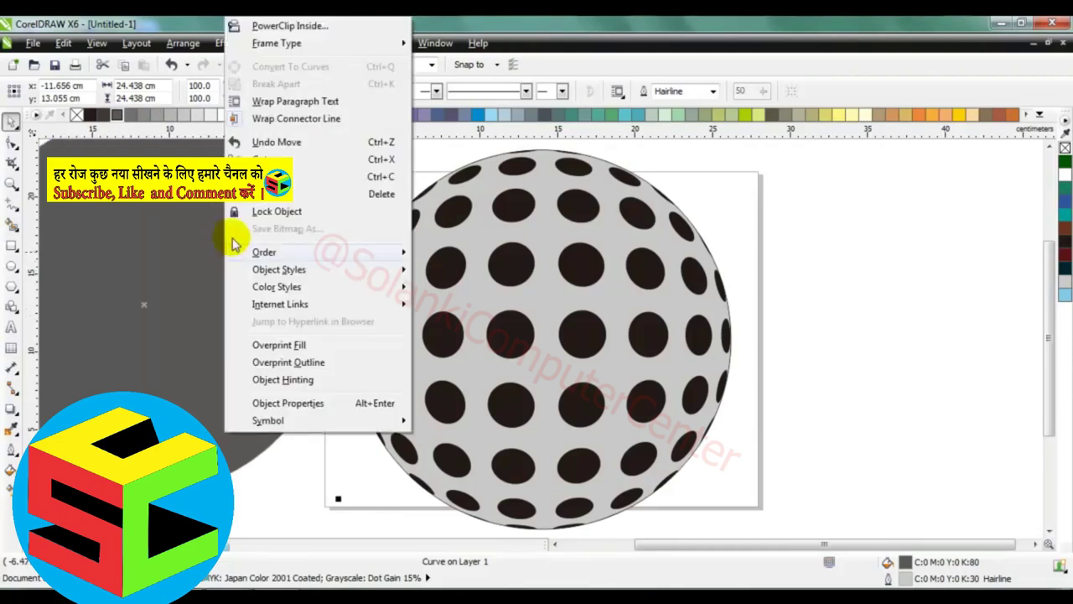
left_click(318, 192)
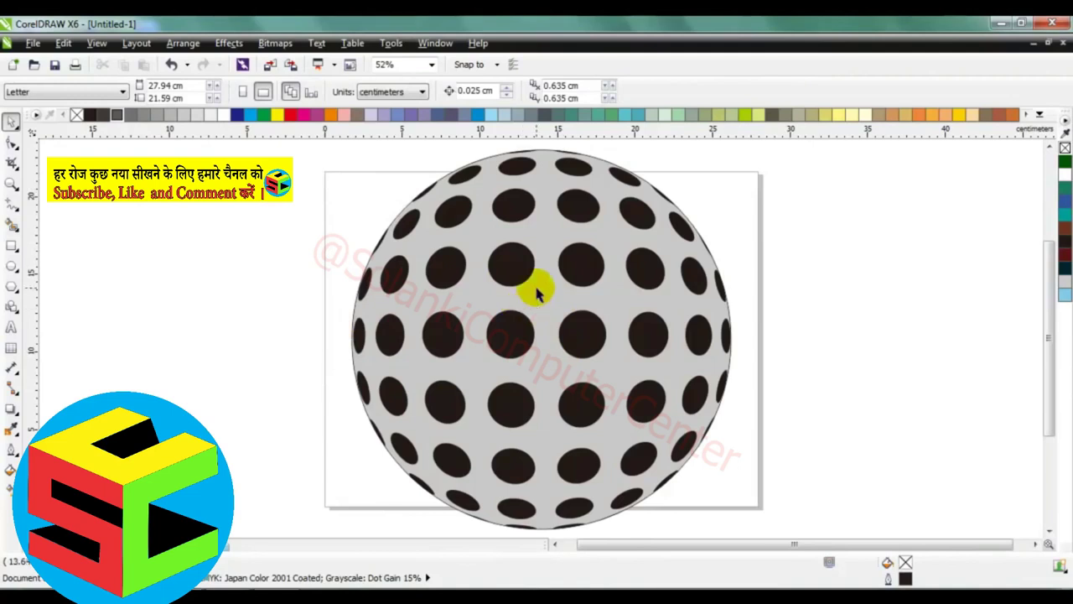
- Lay a radial fountain fill across the sphere's base circle with the Interactive Fill tool
left_click(484, 227)
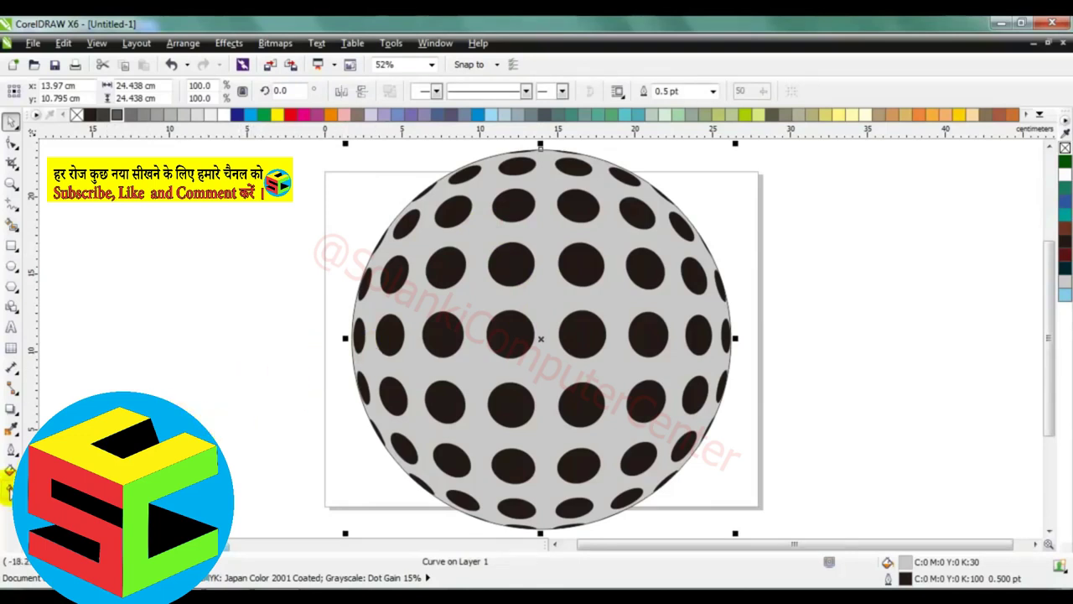
left_click(8, 491)
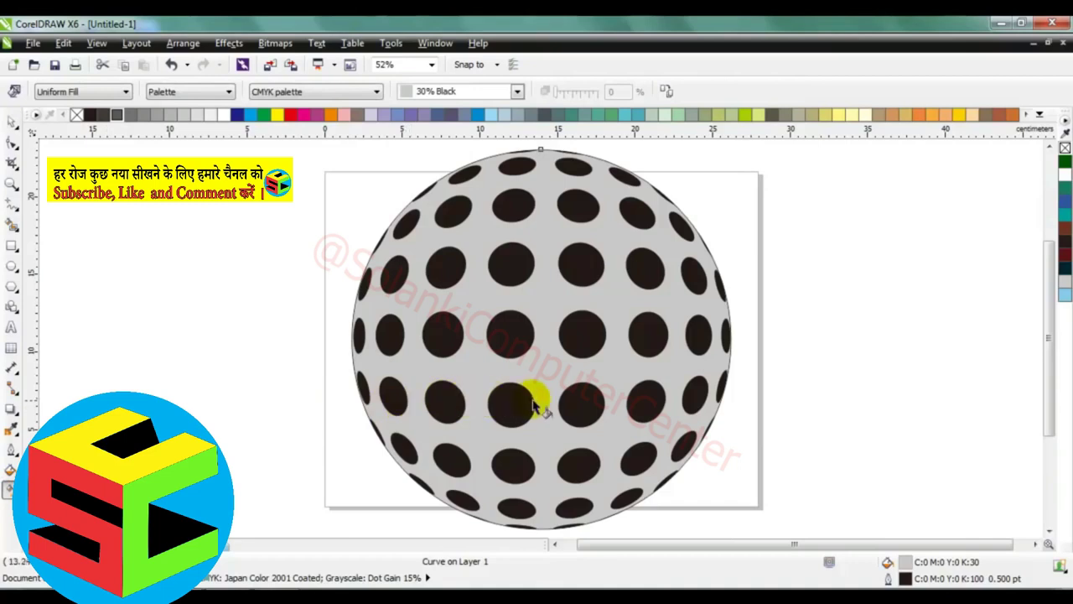
left_click_drag(622, 454, 449, 216)
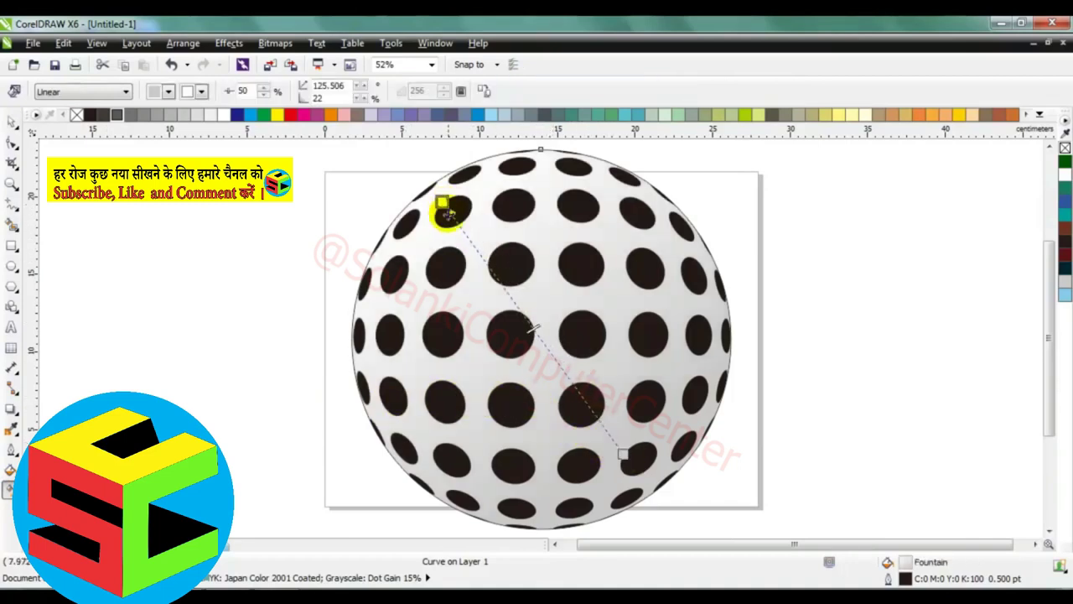
left_click(88, 91)
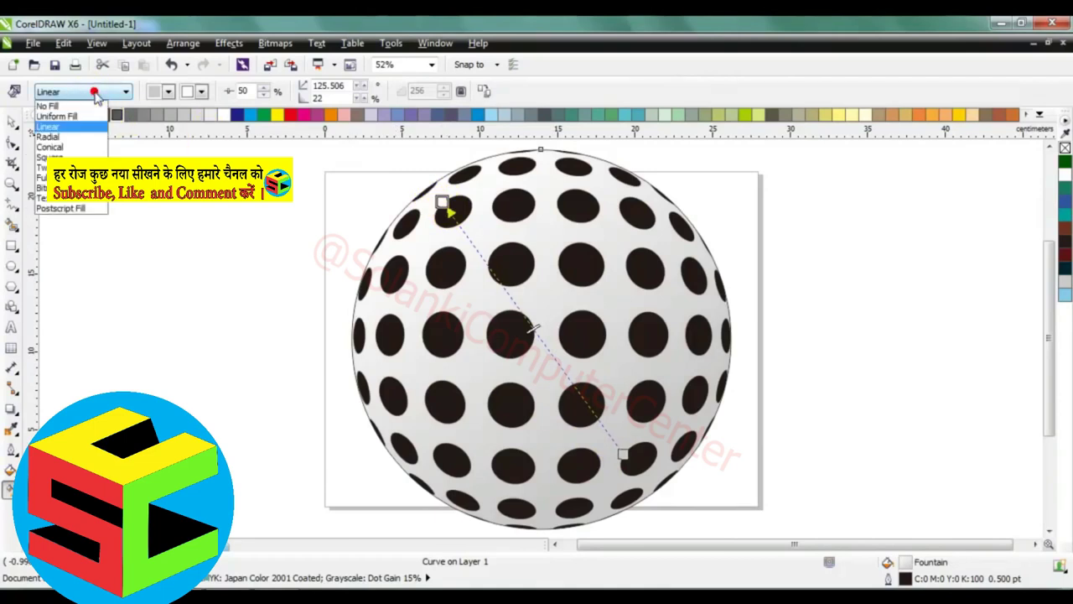
left_click(65, 137)
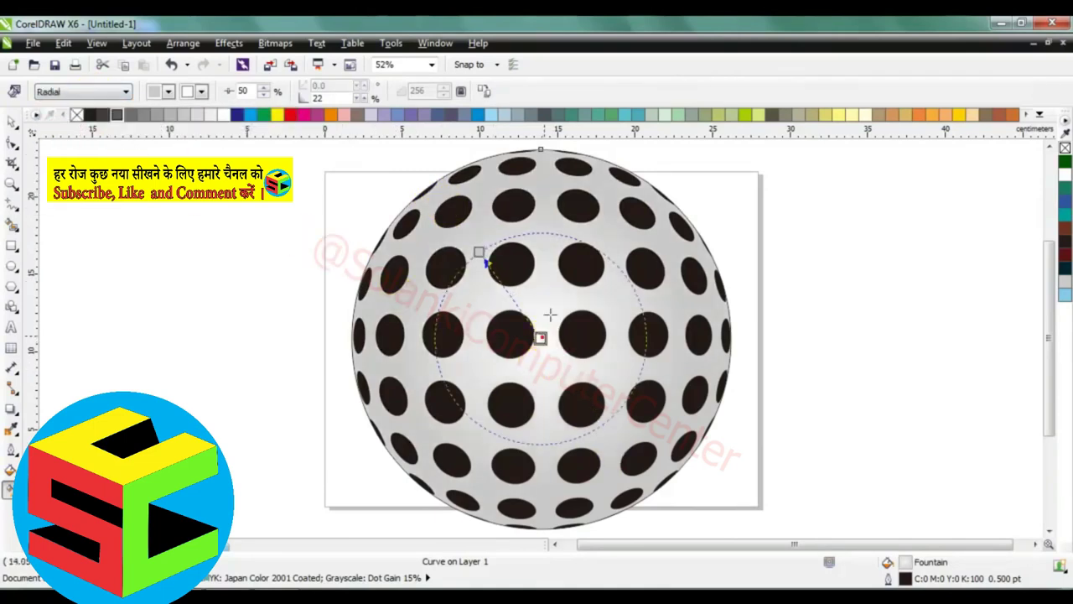
- Move the radial highlight to the upper left and make the outer colour grey
mouse_move(540, 338)
left_mouse_down()
mouse_move(492, 179)
mouse_move(468, 200)
left_mouse_up()
mouse_move(478, 250)
left_mouse_down()
mouse_move(492, 248)
mouse_move(641, 471)
left_mouse_up()
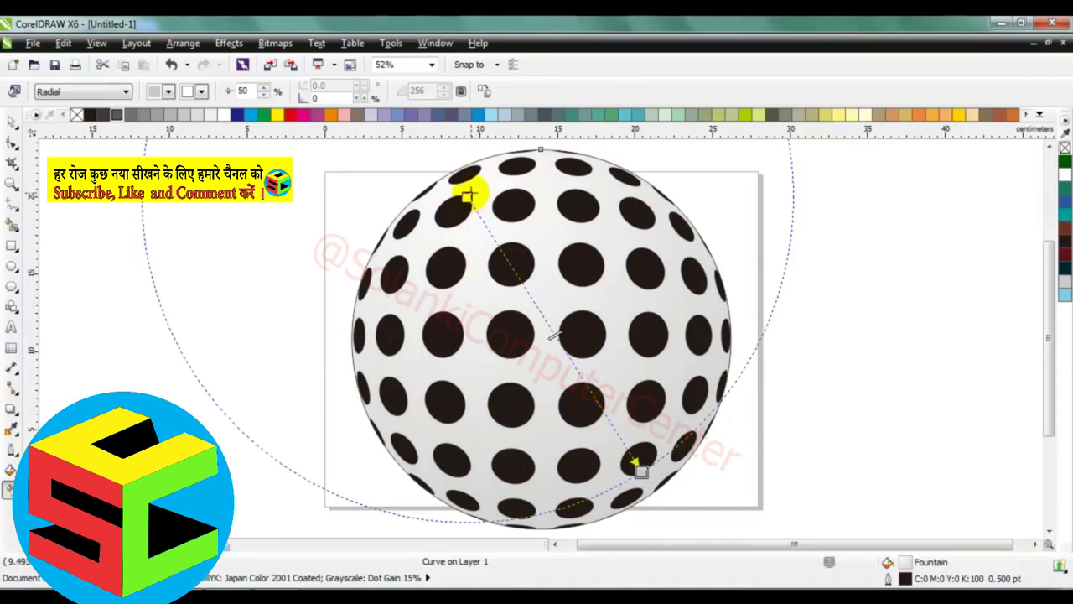
left_click_drag(467, 197, 452, 211)
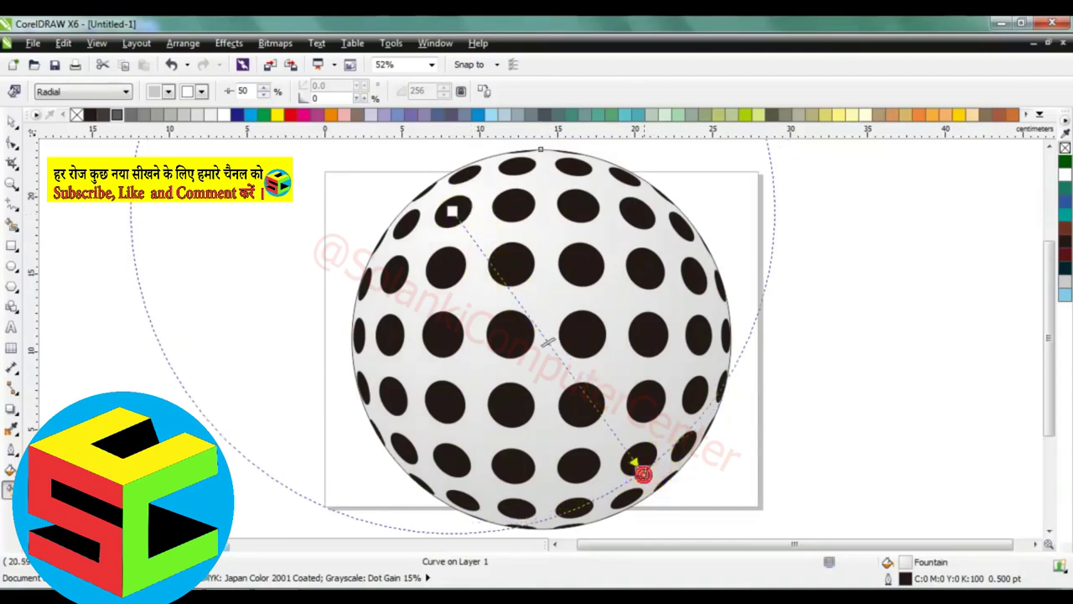
left_click(170, 92)
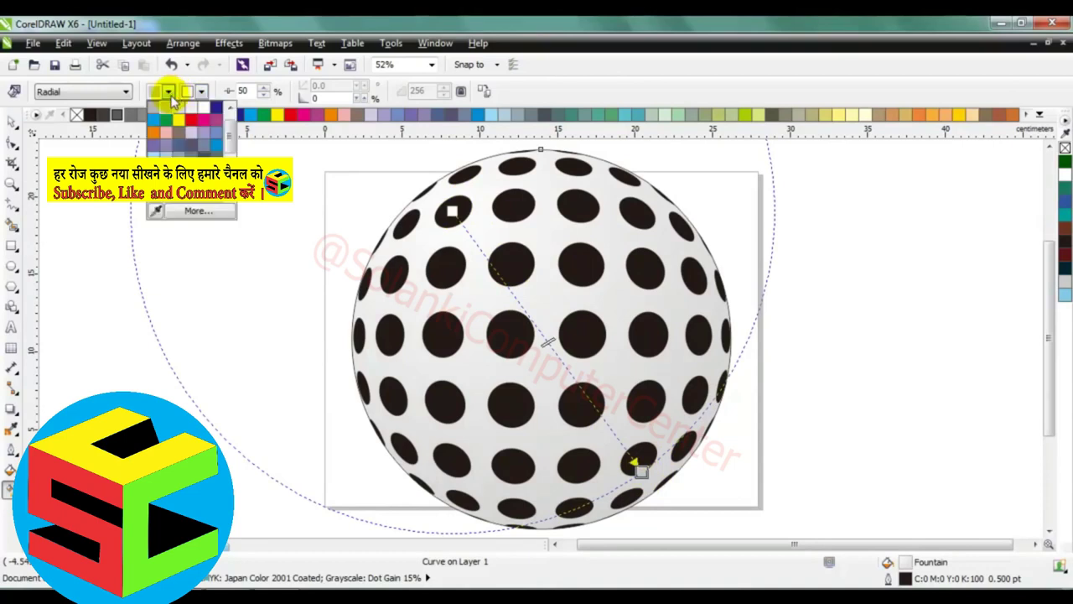
left_click(157, 109)
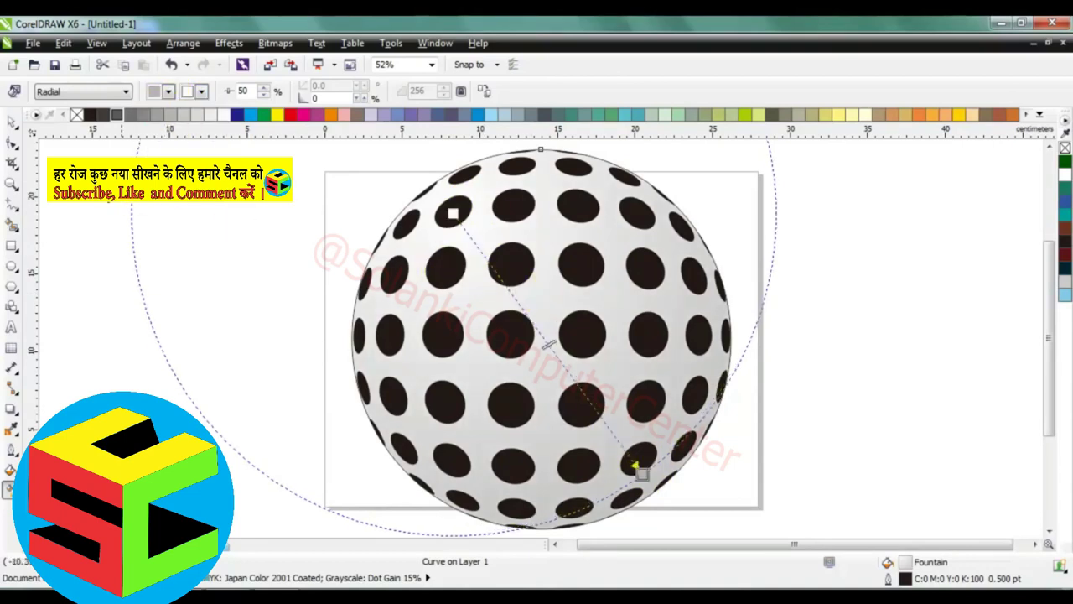
- Remove the outline from the sphere's base circle
left_click(10, 124)
left_click(335, 241)
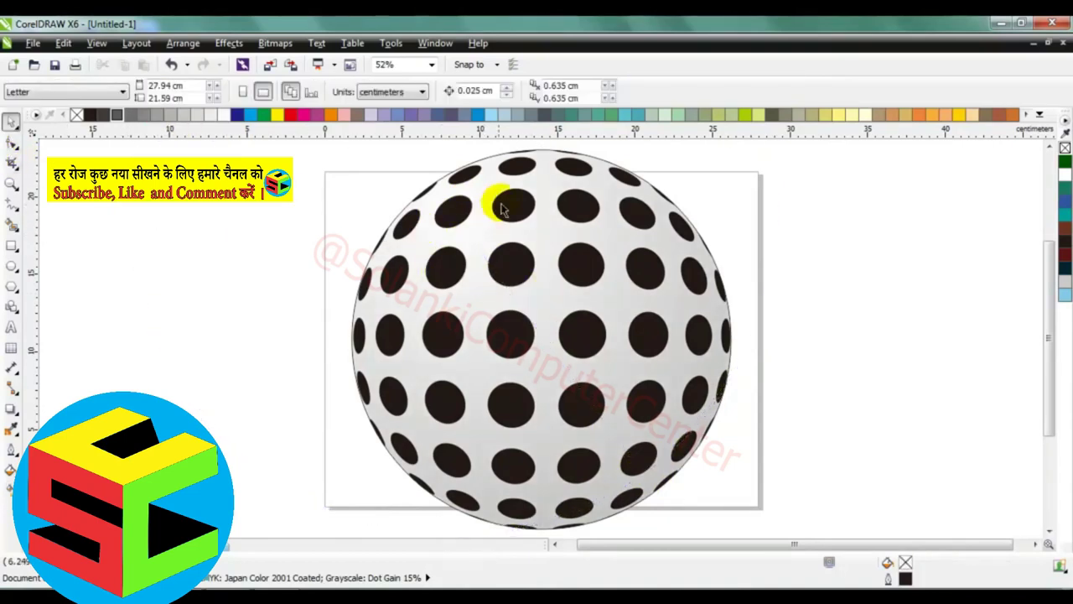
left_click(490, 174)
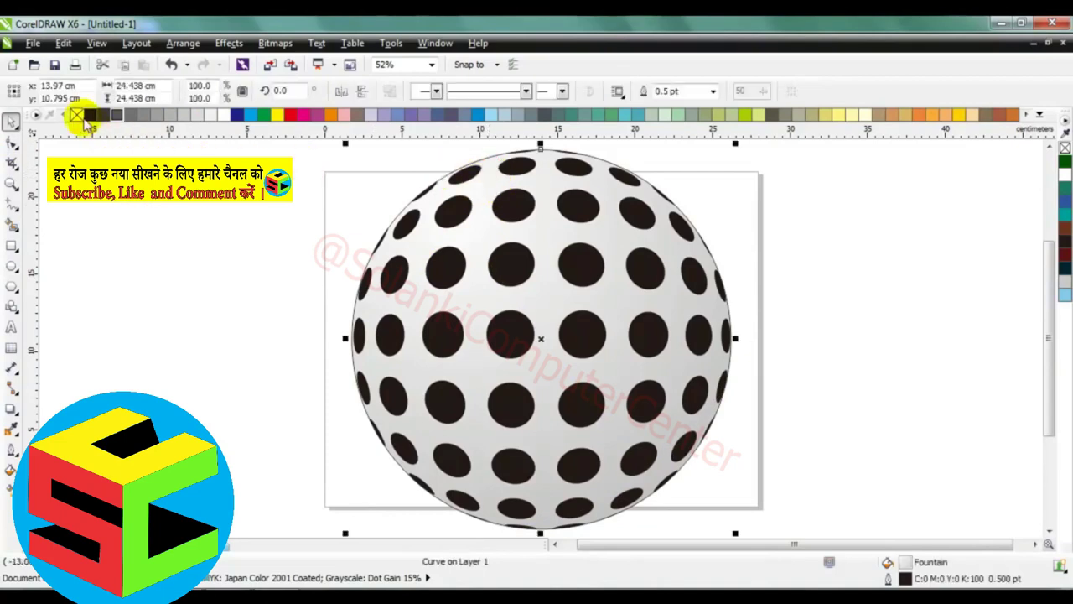
right_click(76, 115)
- Move the shaded gradient circle off the dots, partly aside to the left
left_click(185, 204)
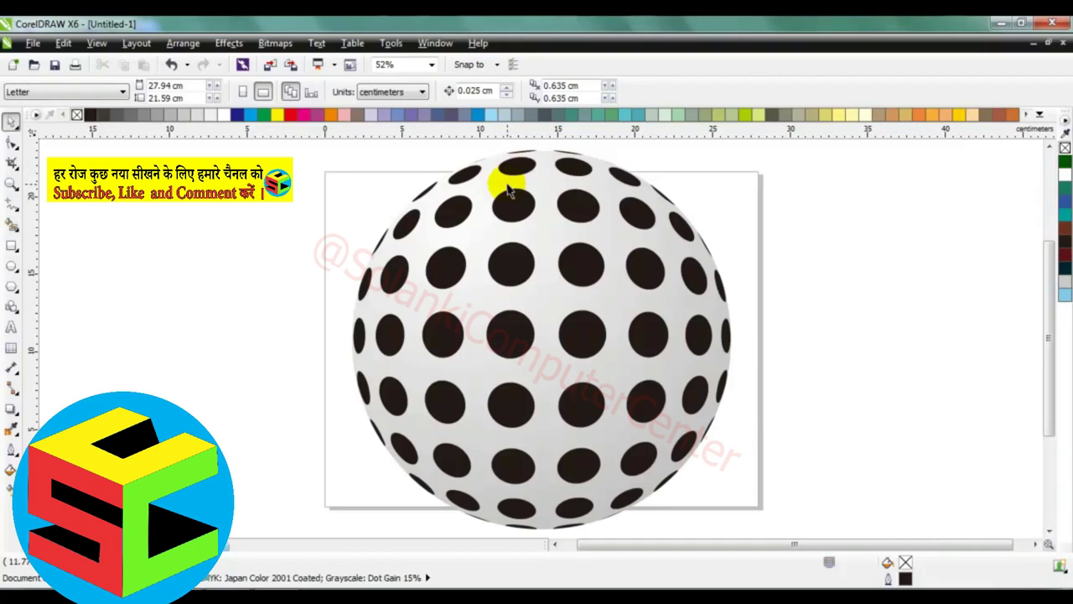
left_click(527, 168)
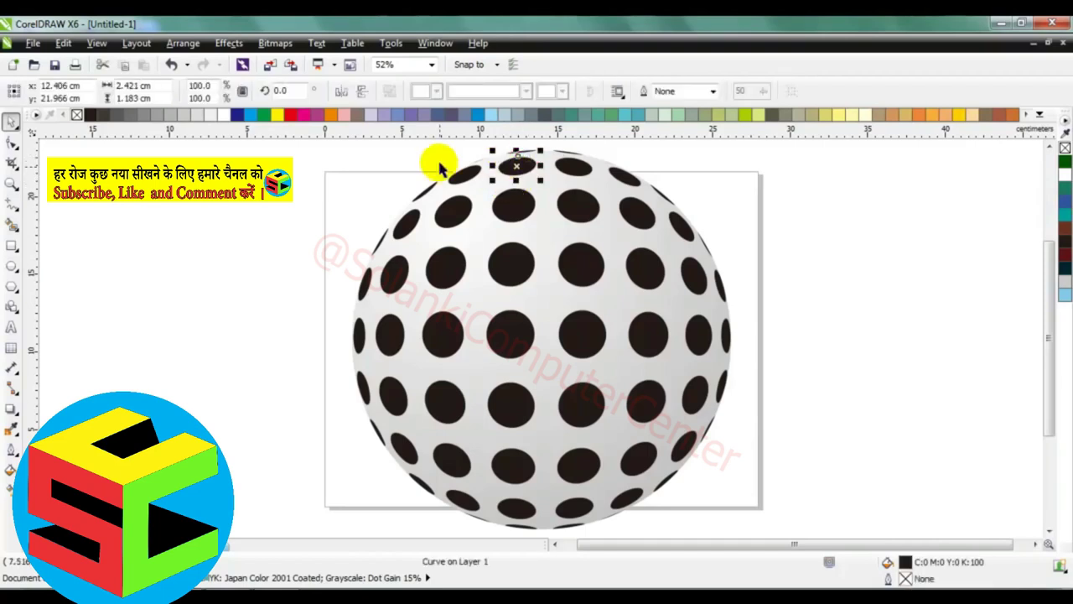
left_click(362, 152)
left_click(498, 192)
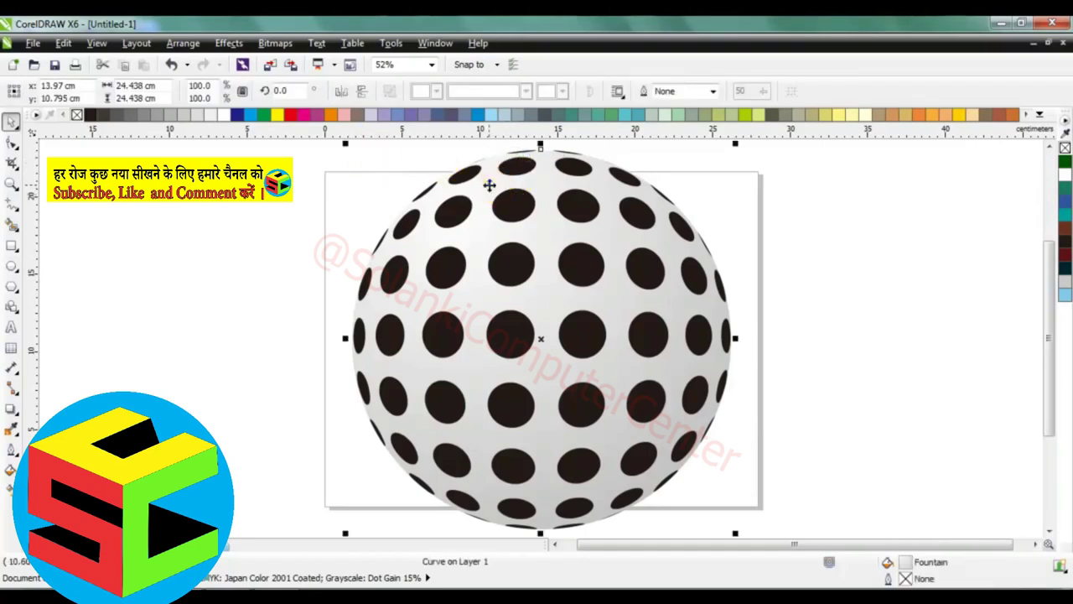
left_click_drag(489, 186, 197, 180)
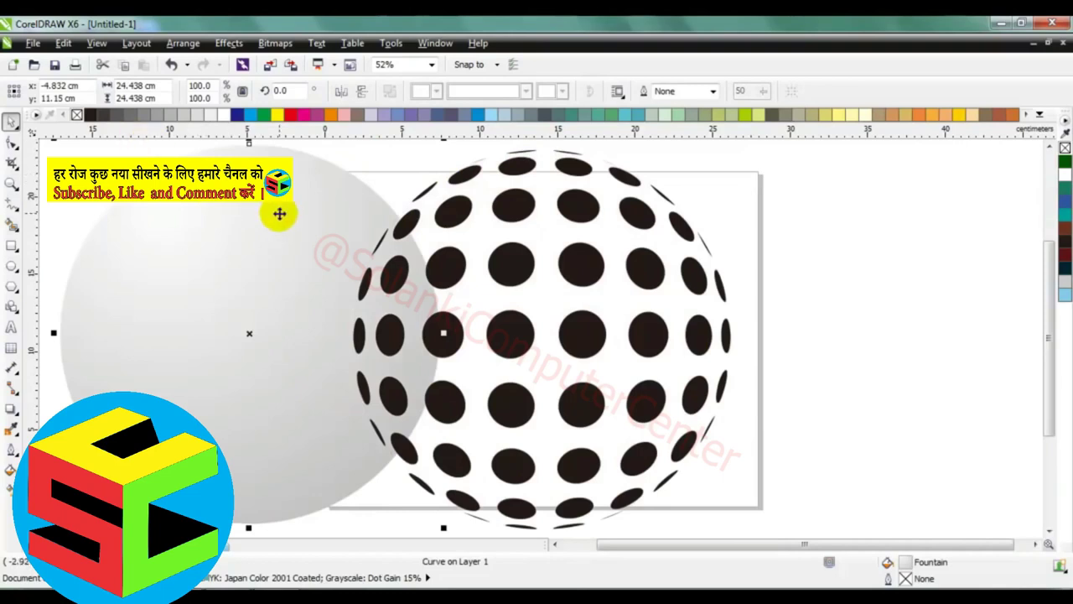
left_click_drag(278, 211, 185, 210)
left_click_drag(263, 280, 234, 292)
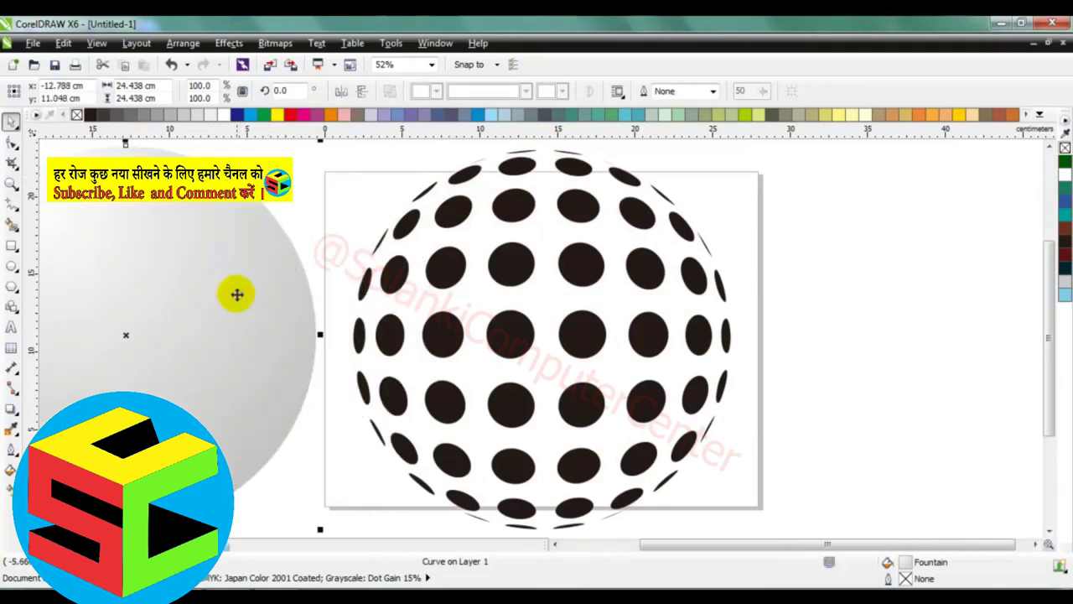
left_click(348, 225)
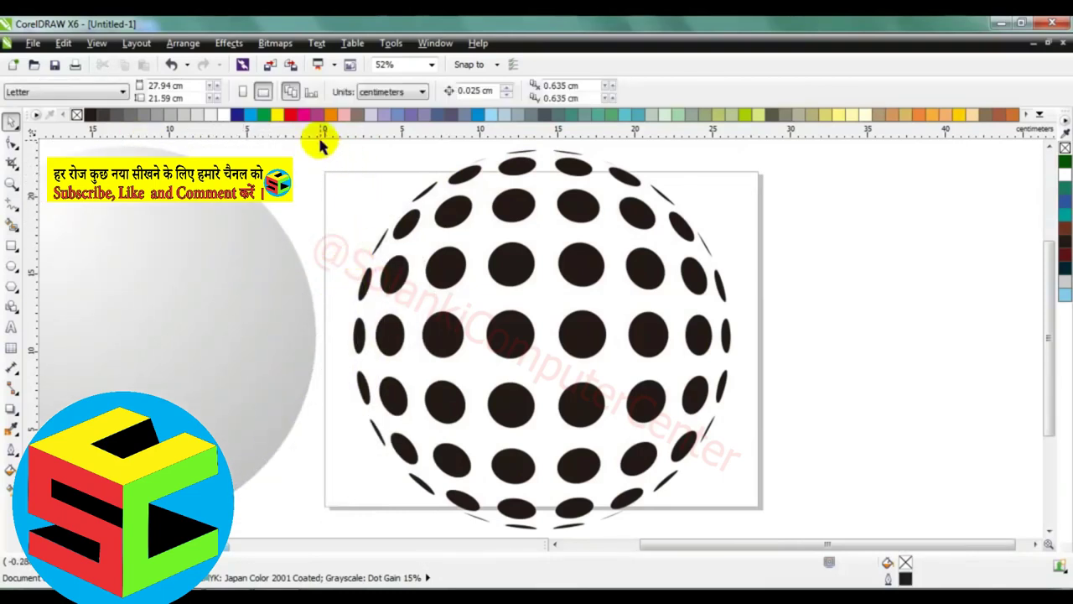
- Weld all the dots into one cyan shape and move the gradient circle back over it
mouse_move(320, 144)
left_mouse_down()
mouse_move(750, 513)
mouse_move(792, 509)
left_mouse_up()
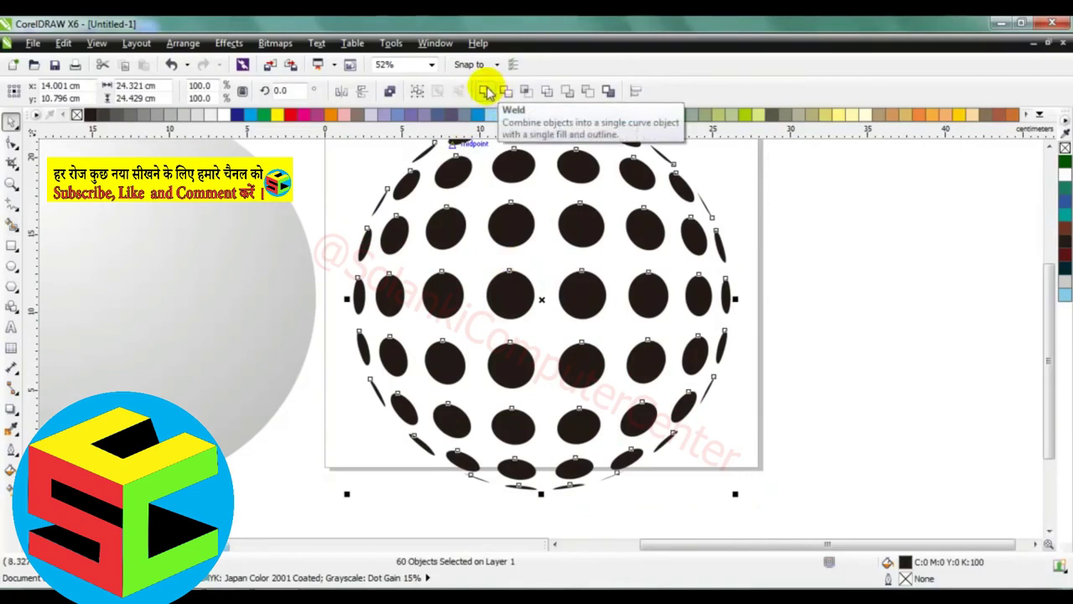
left_click(487, 92)
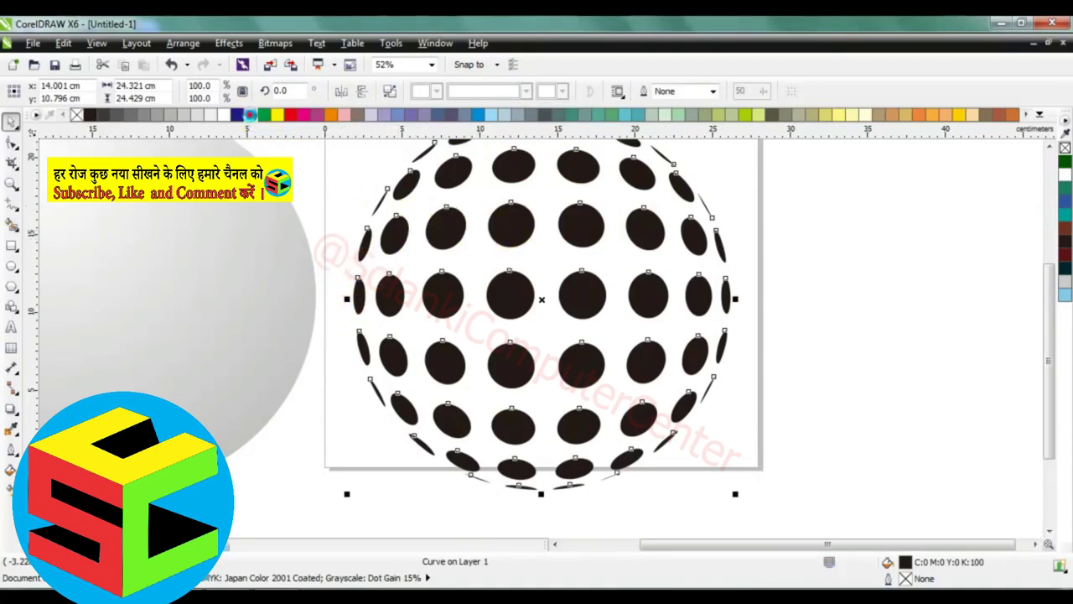
left_click(250, 117)
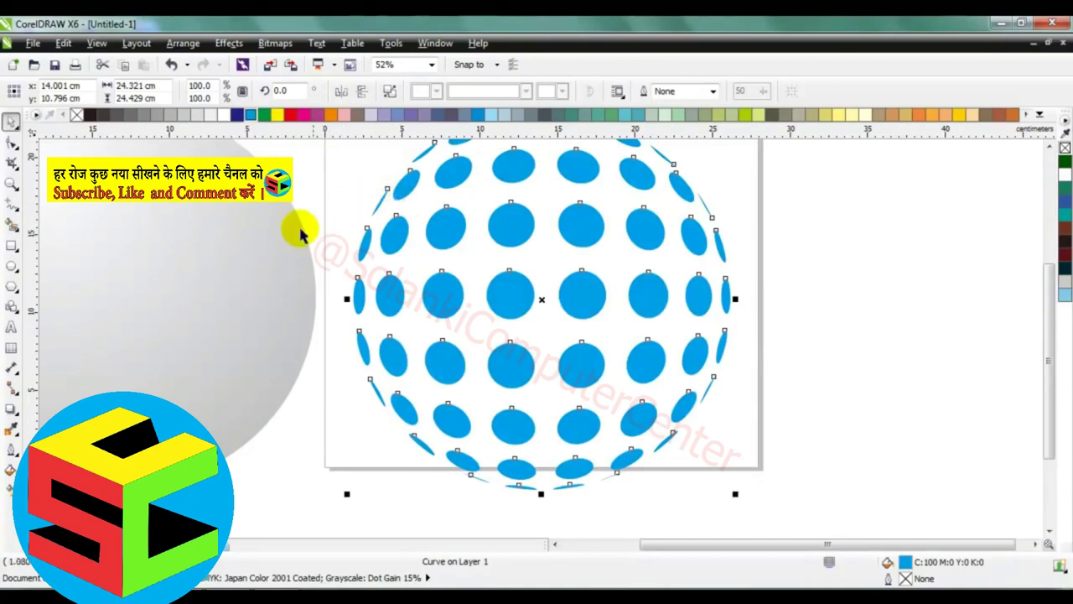
left_click(259, 231)
left_click_drag(248, 228, 482, 241)
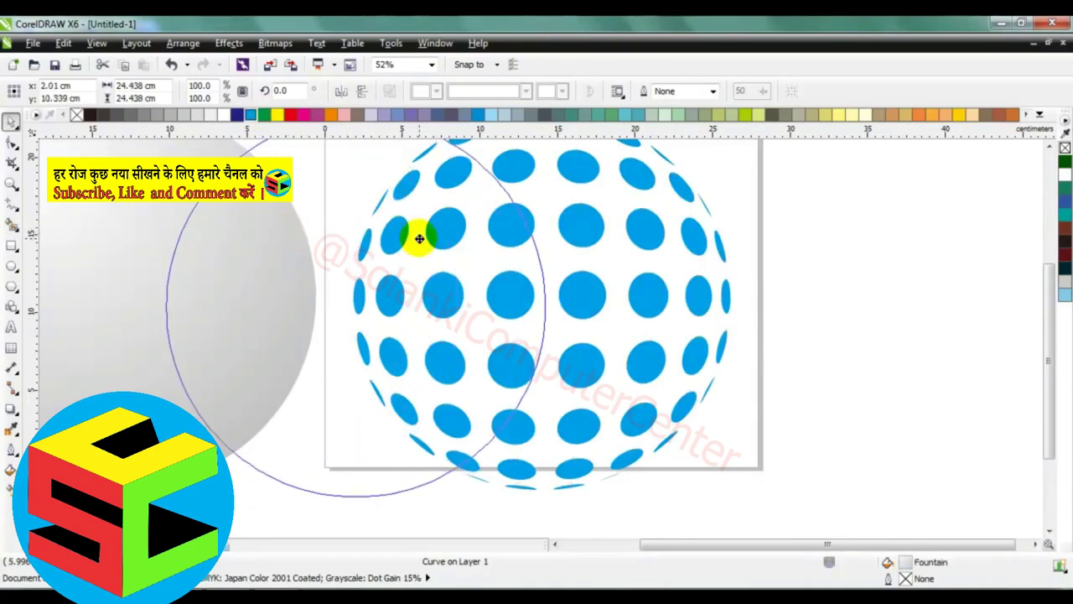
- Align the shaded circle and cyan dots by both vertical and horizontal centres
scroll(360, 252, "down", 4)
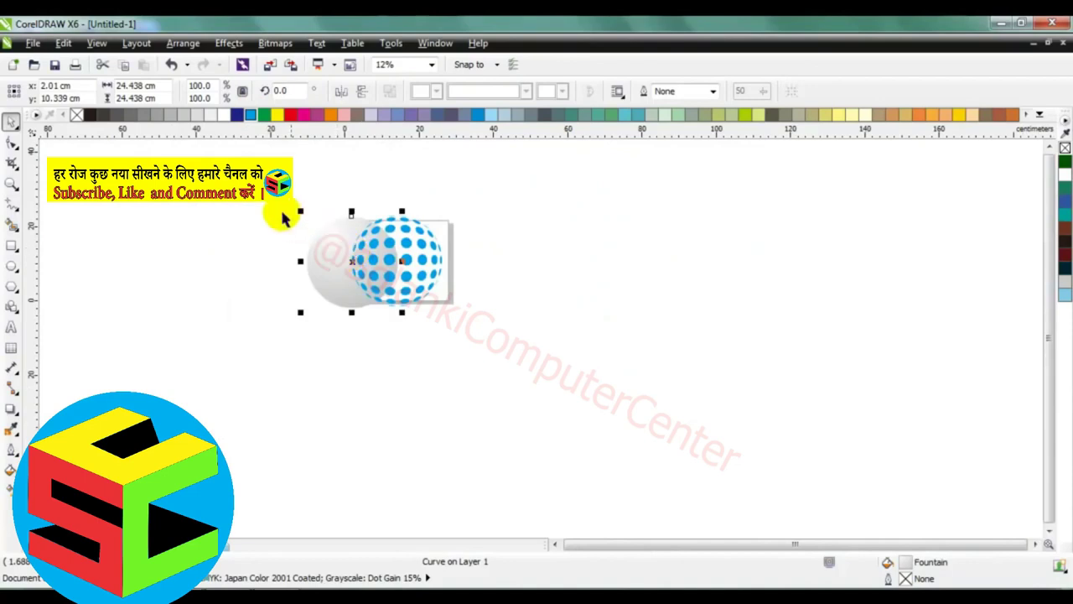
left_click_drag(353, 228, 472, 316)
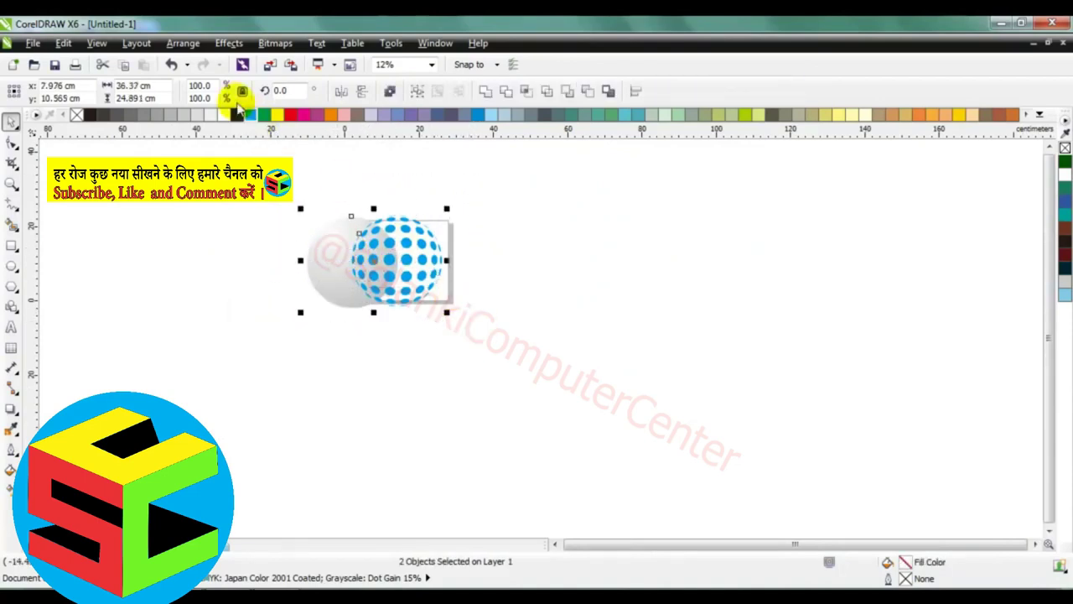
left_click(185, 44)
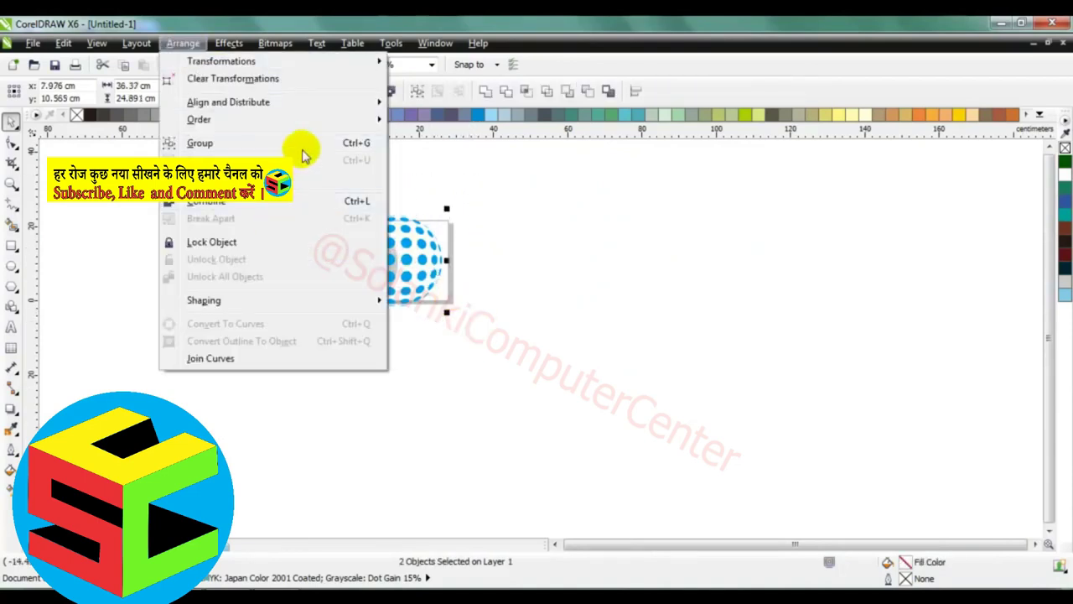
mouse_move(229, 102)
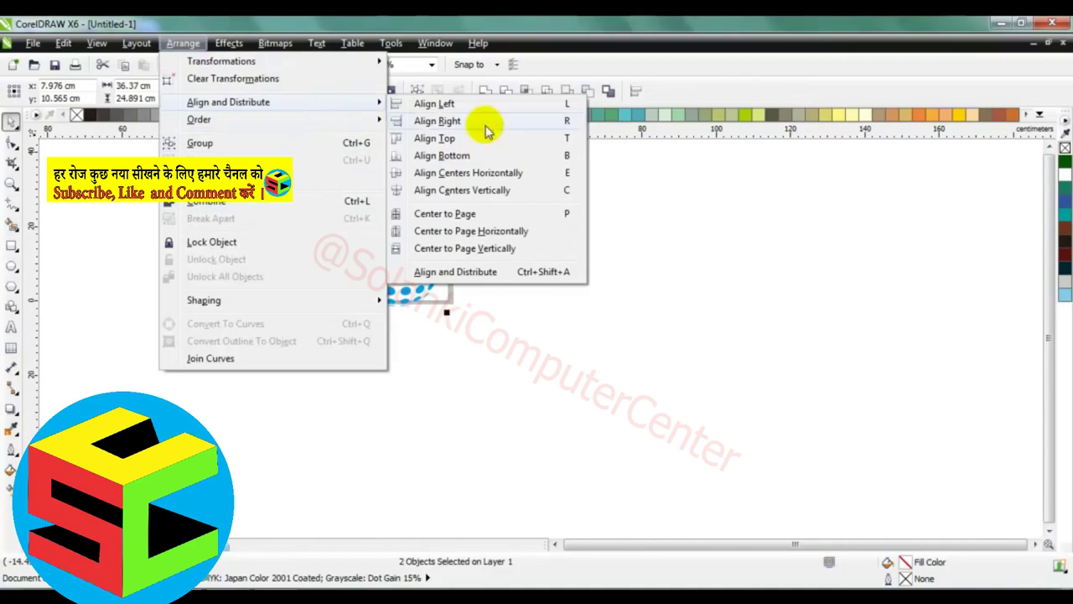
left_click(500, 193)
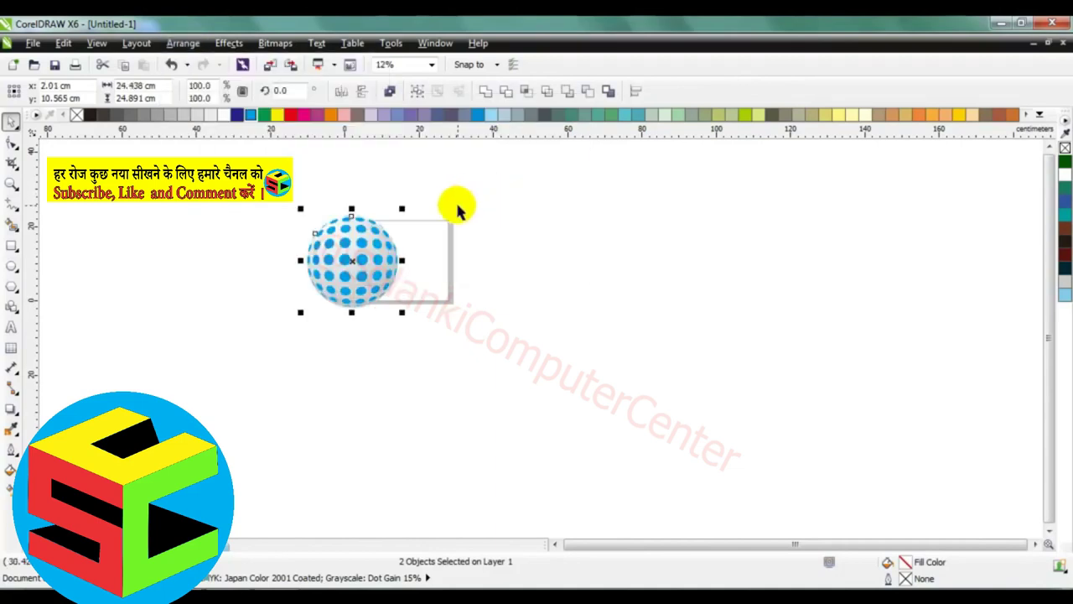
key("shift+F2")
left_click(182, 42)
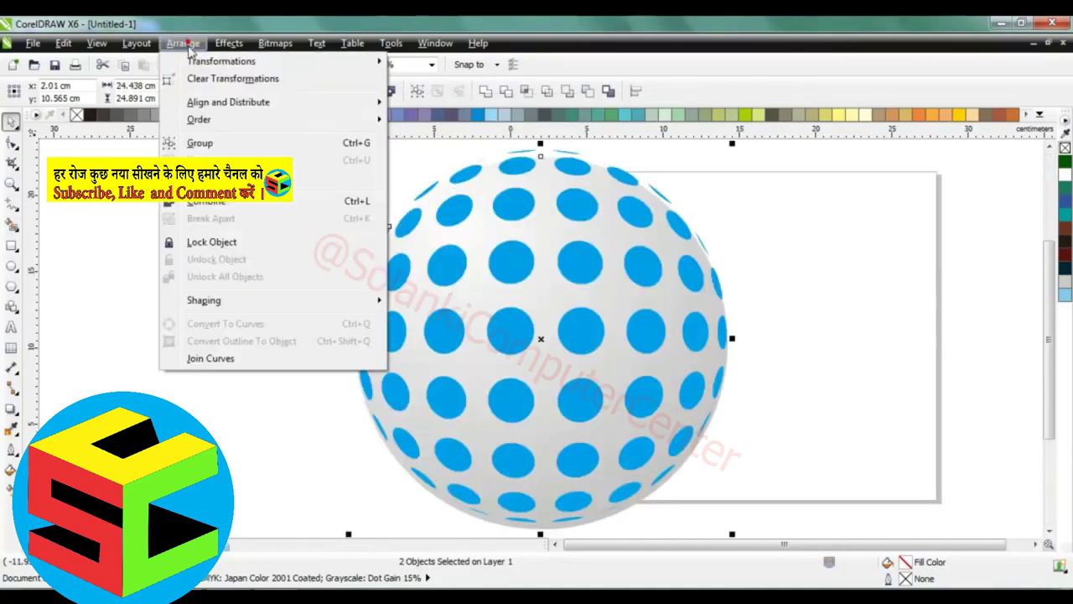
mouse_move(228, 101)
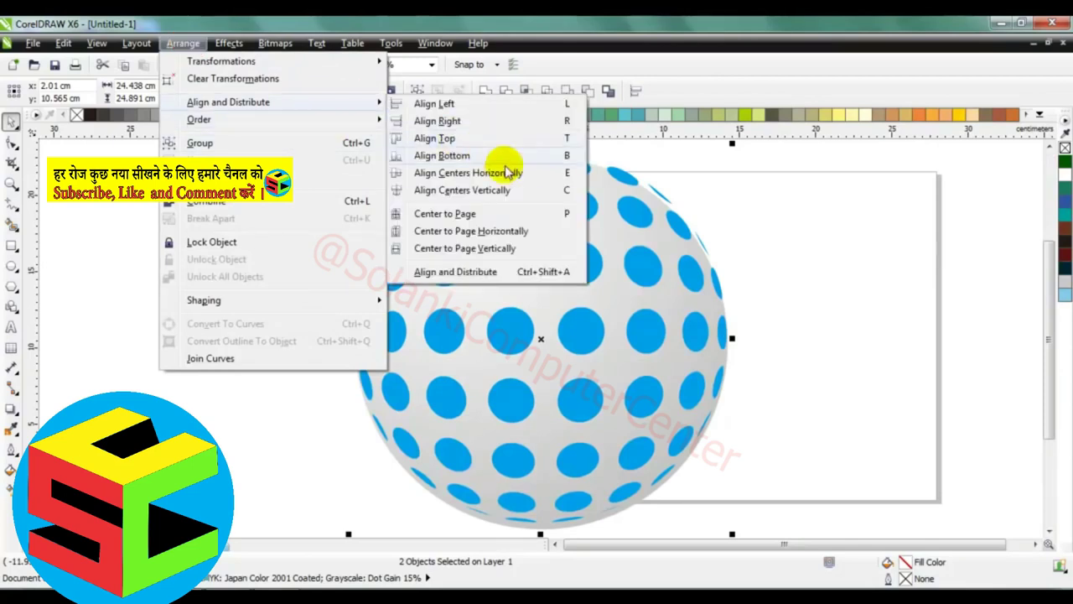
left_click(513, 172)
left_click(246, 219)
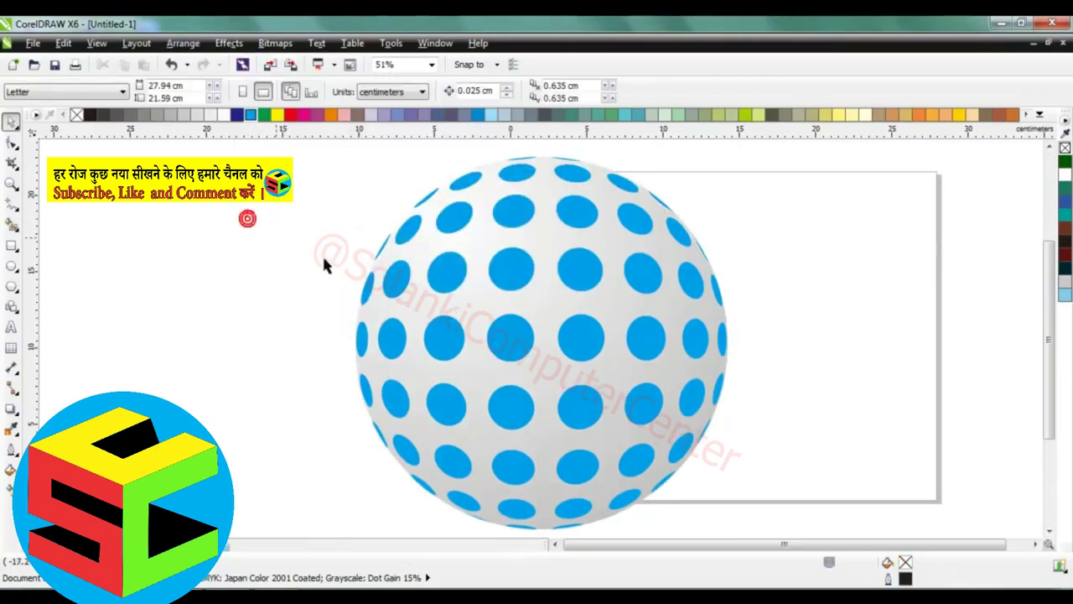
- Apply the Flat Bottom Right drop shadow preset to the cyan dot pattern
left_click(457, 270)
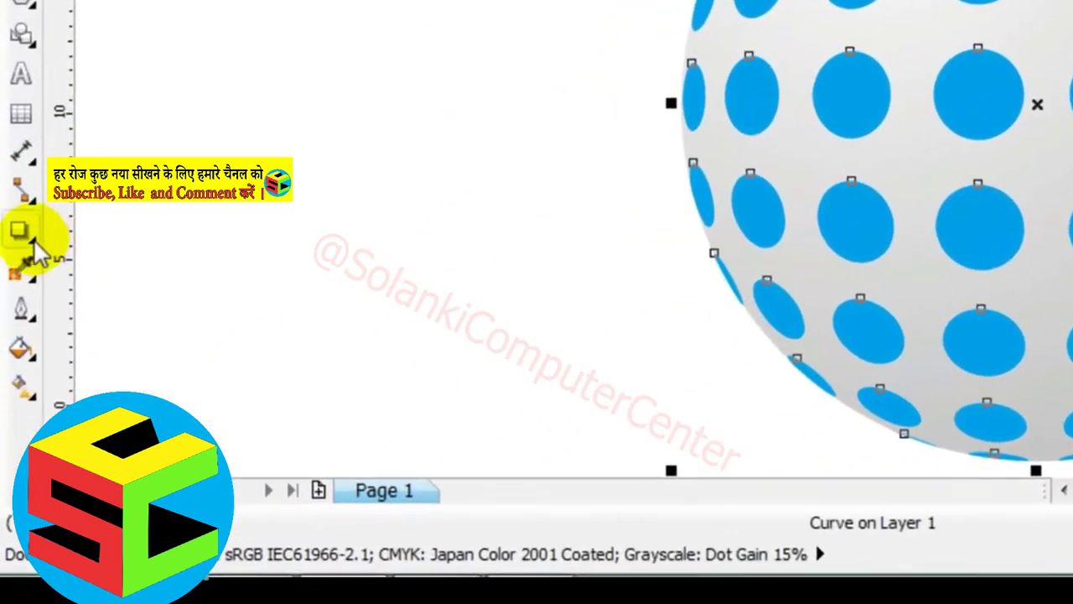
left_click(24, 236)
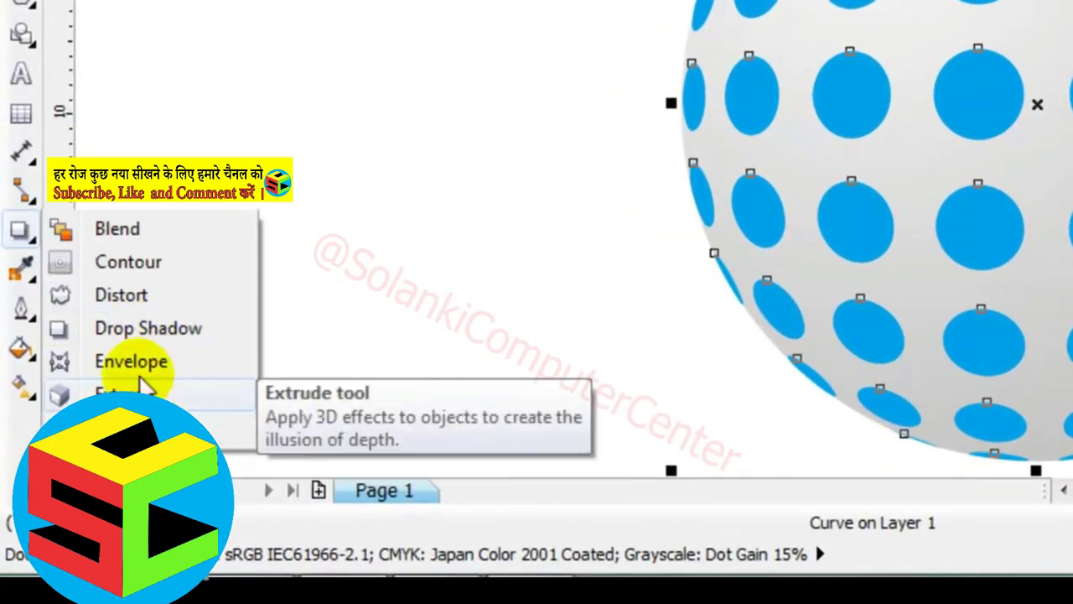
left_click(139, 335)
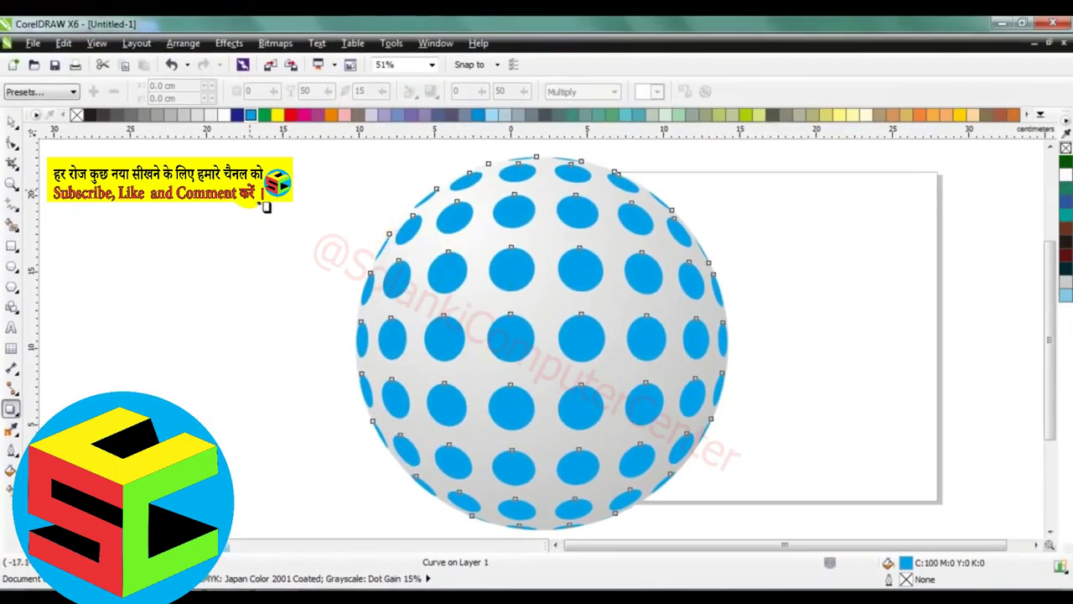
left_click(73, 92)
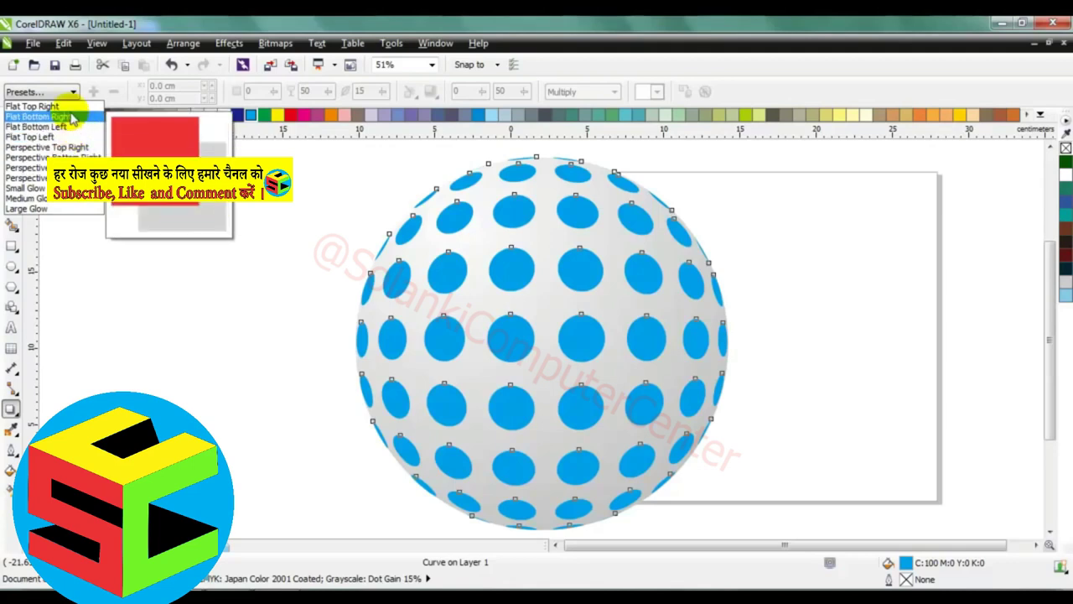
left_click(72, 118)
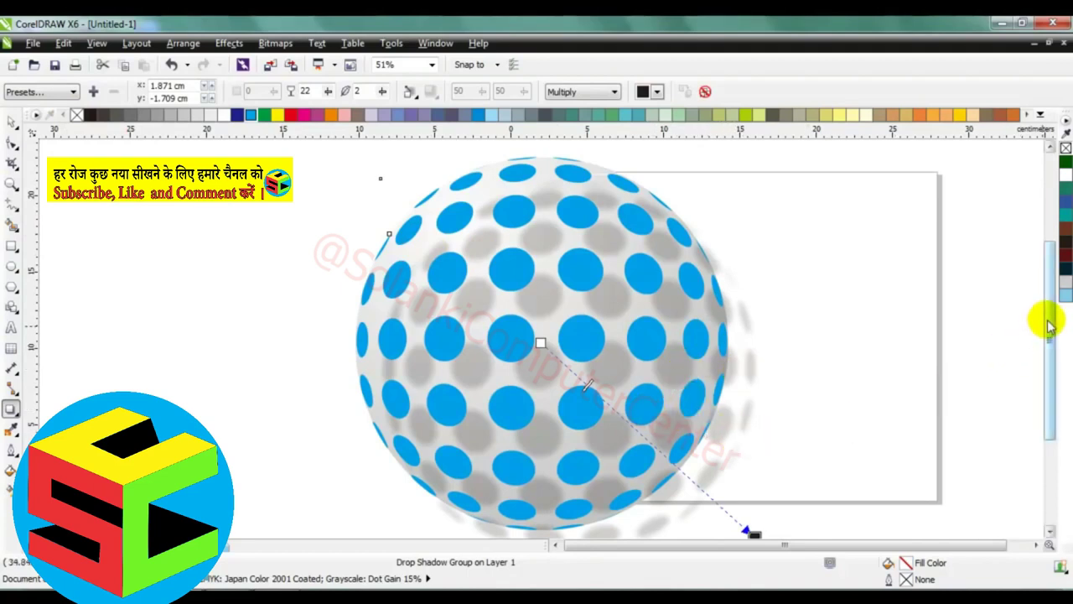
- Pull the shadow back under the ball with feather 2 and opacity 33
left_click_drag(1047, 319, 1053, 339)
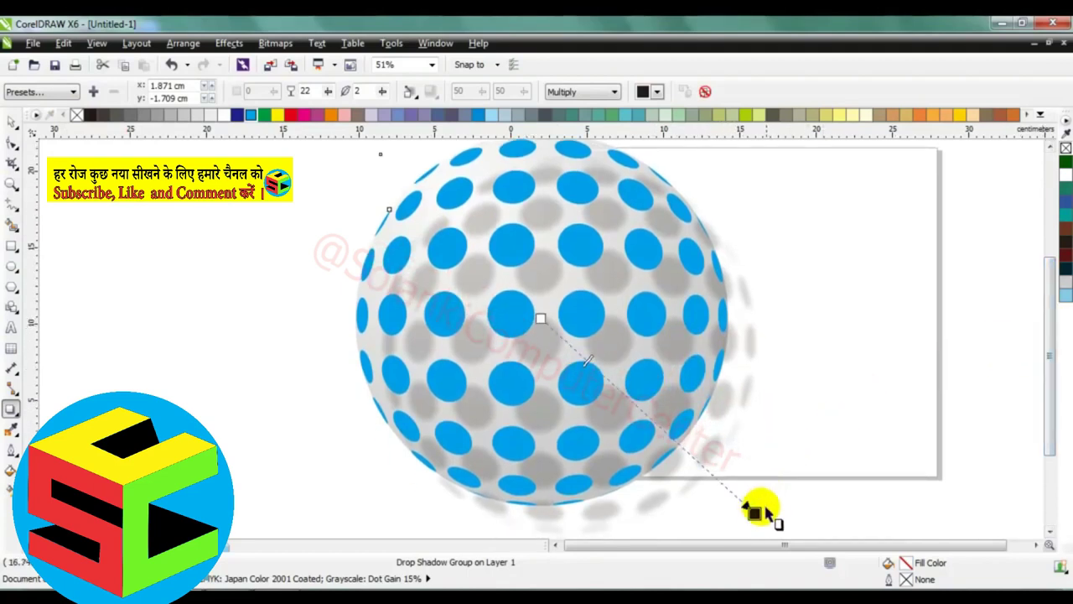
left_click_drag(752, 509, 710, 470)
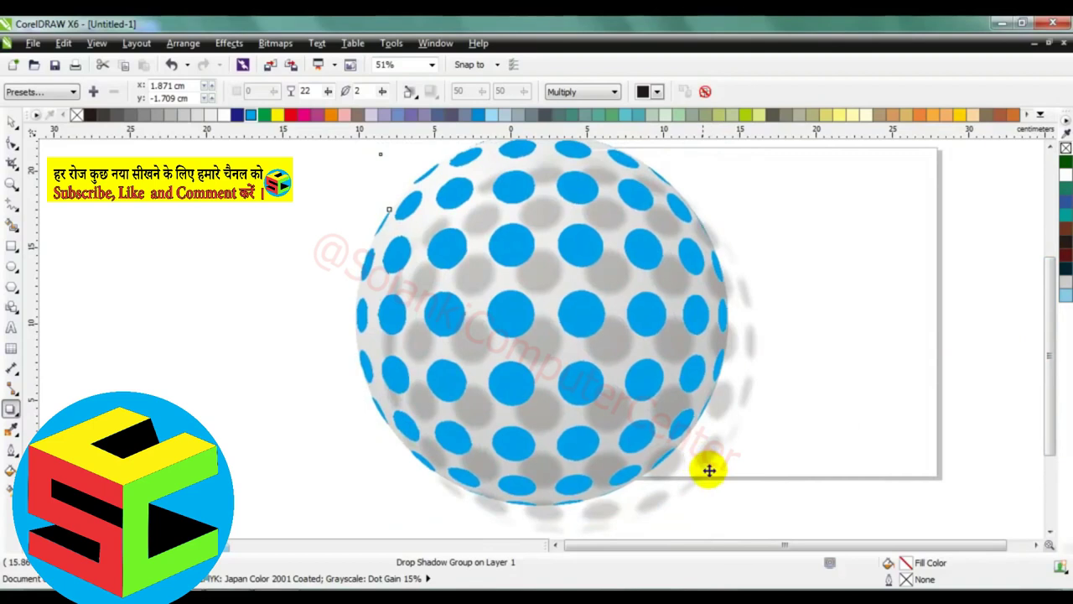
left_click(710, 470)
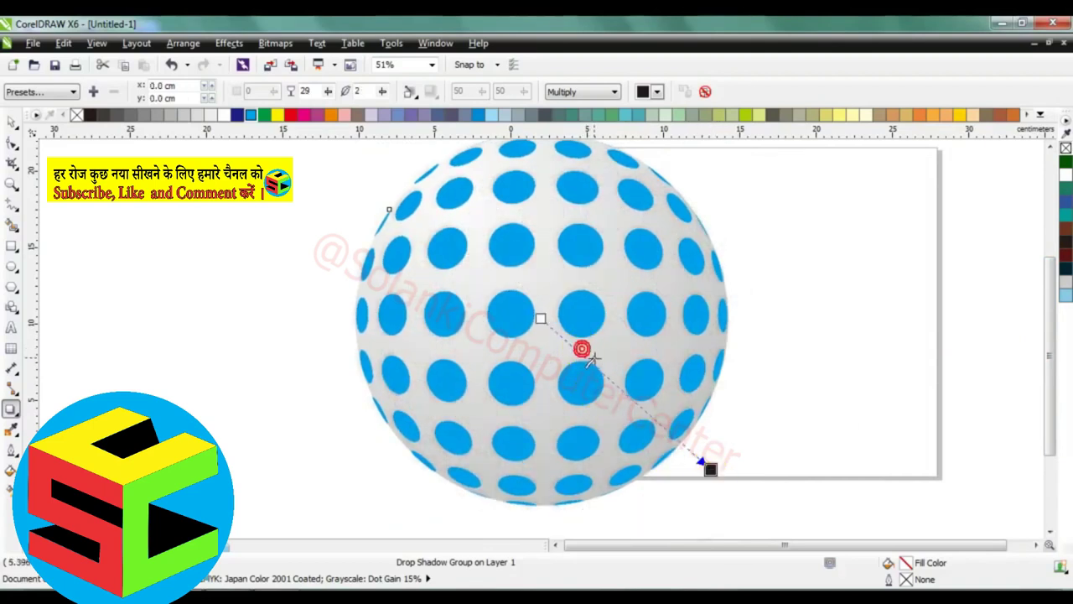
left_click_drag(591, 359, 604, 367)
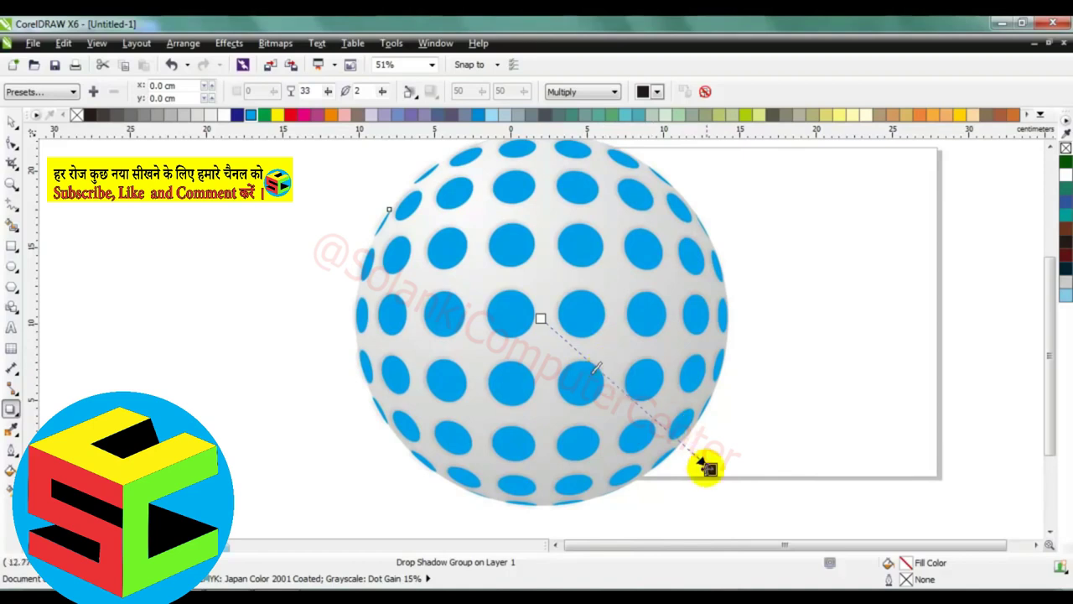
left_click_drag(707, 467, 723, 483)
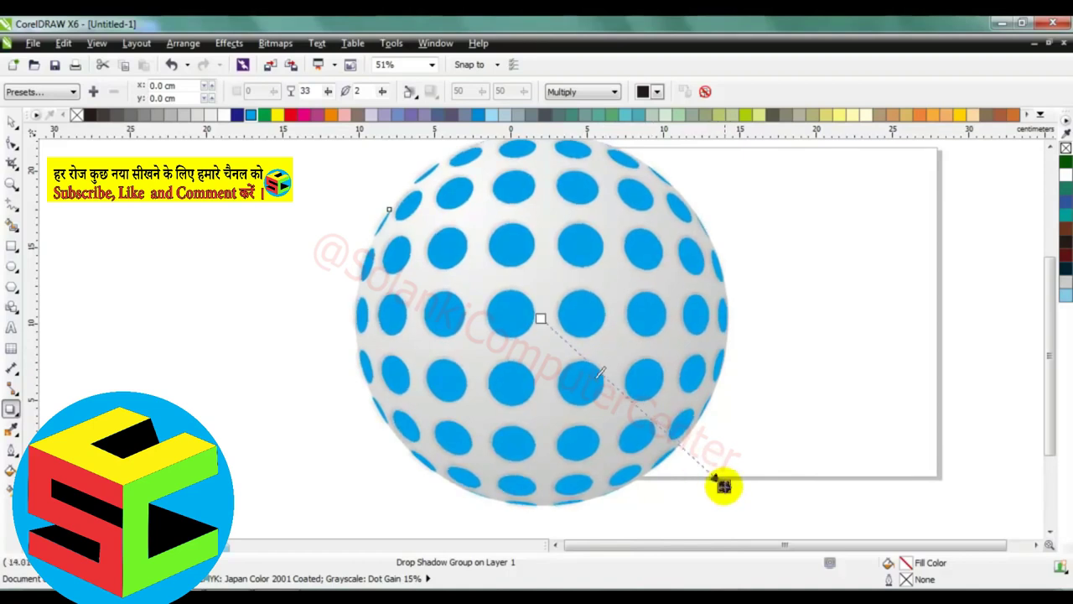
- Set the shadow blend mode to Normal and its colour to black
left_click(613, 94)
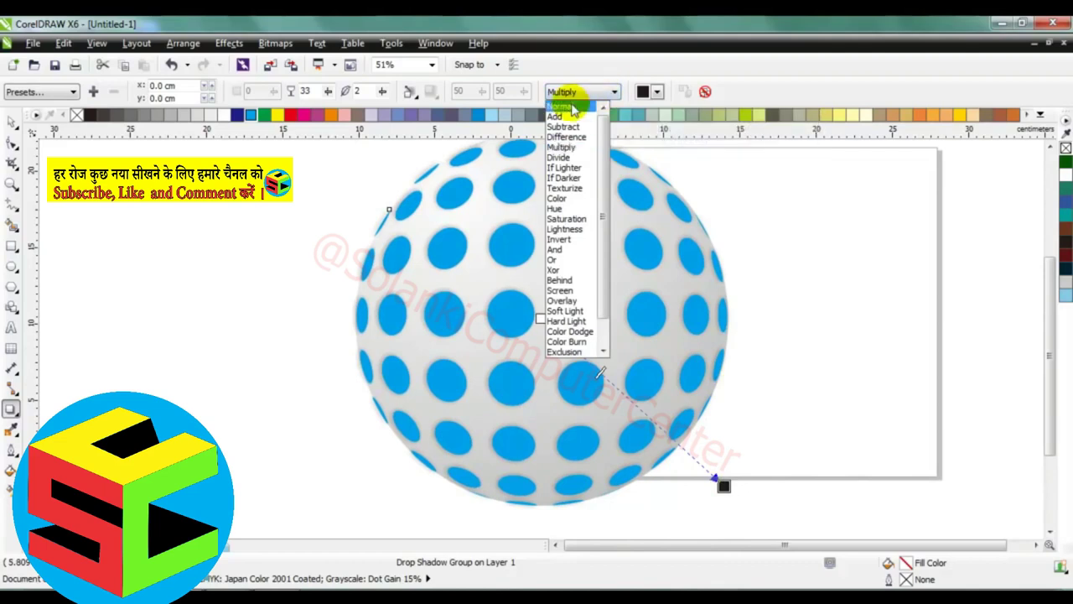
left_click(573, 109)
left_click(658, 93)
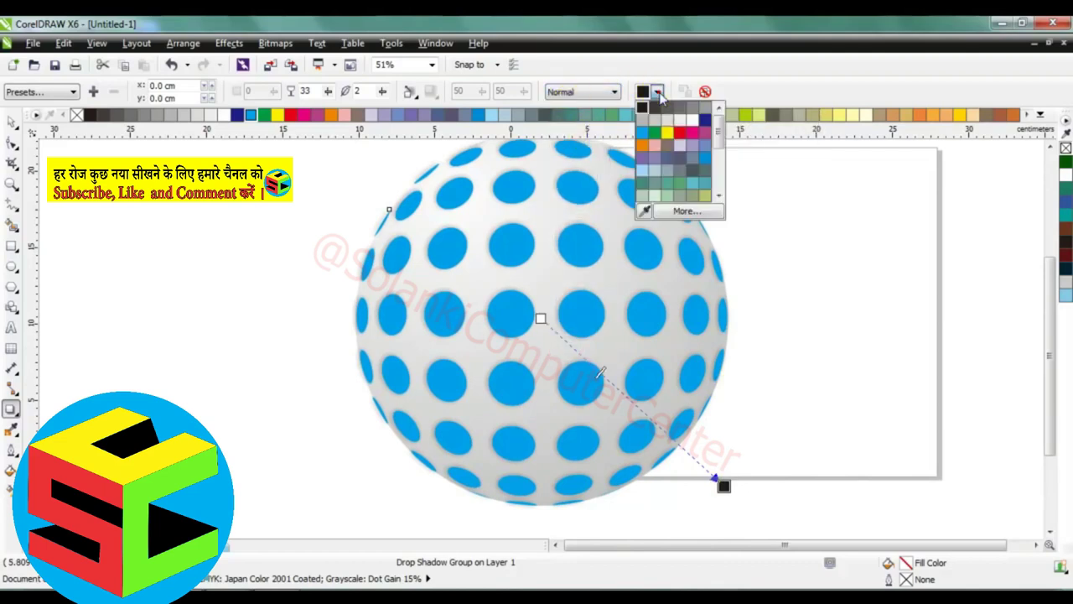
left_click_drag(719, 126, 717, 186)
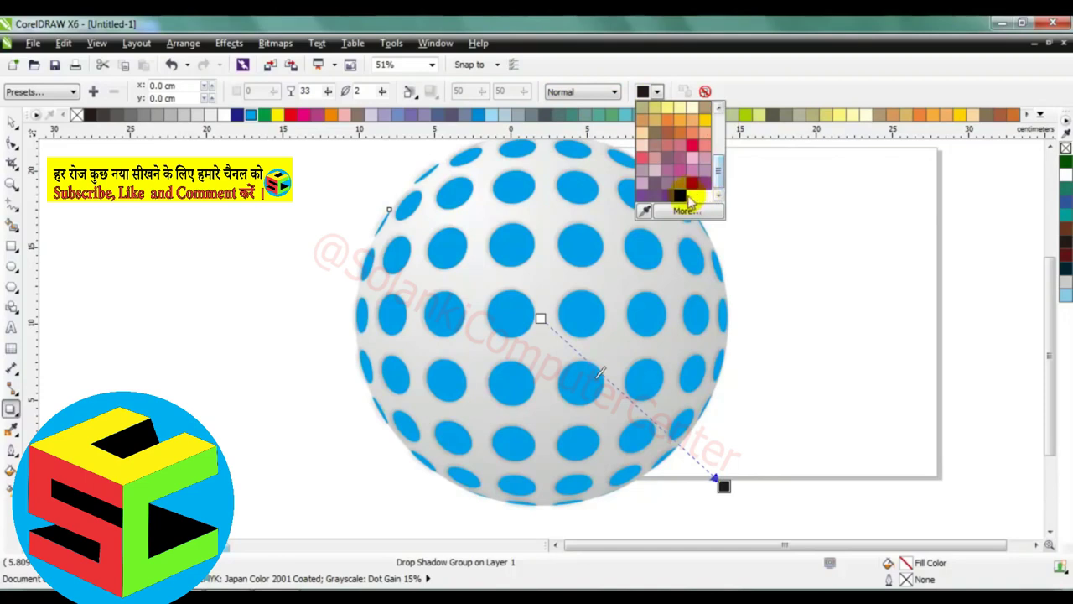
left_click(681, 195)
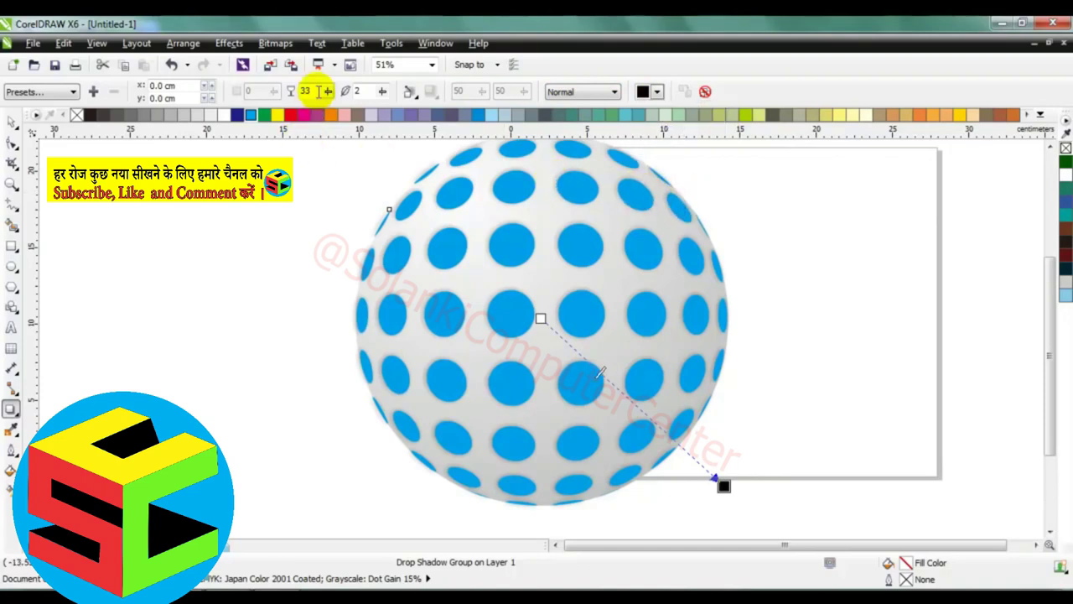
- Set the shadow opacity to 90, undoing a trial offset drag
type("90")
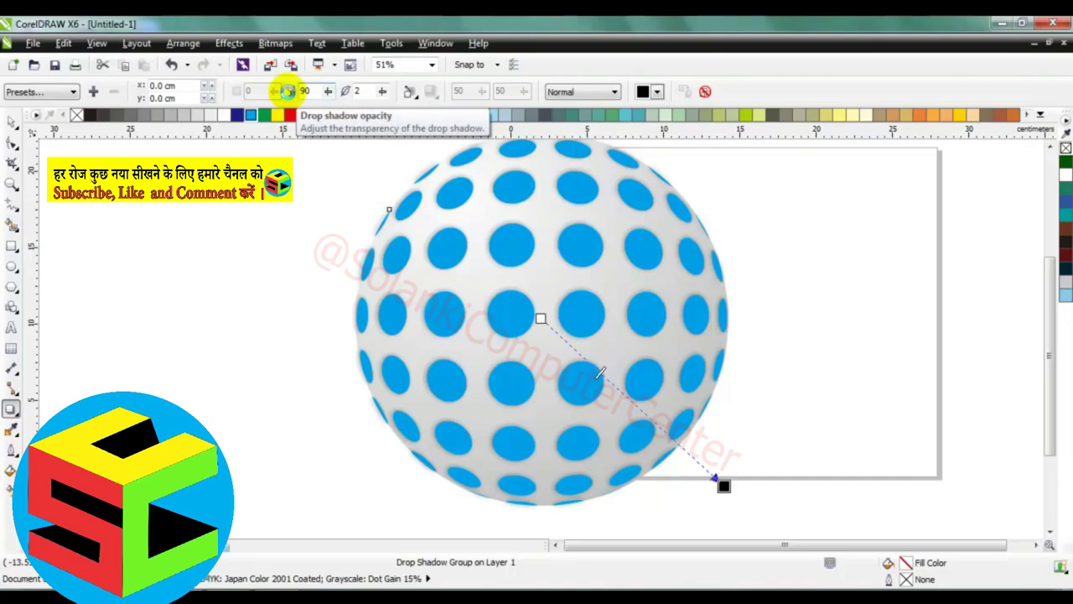
key("Return")
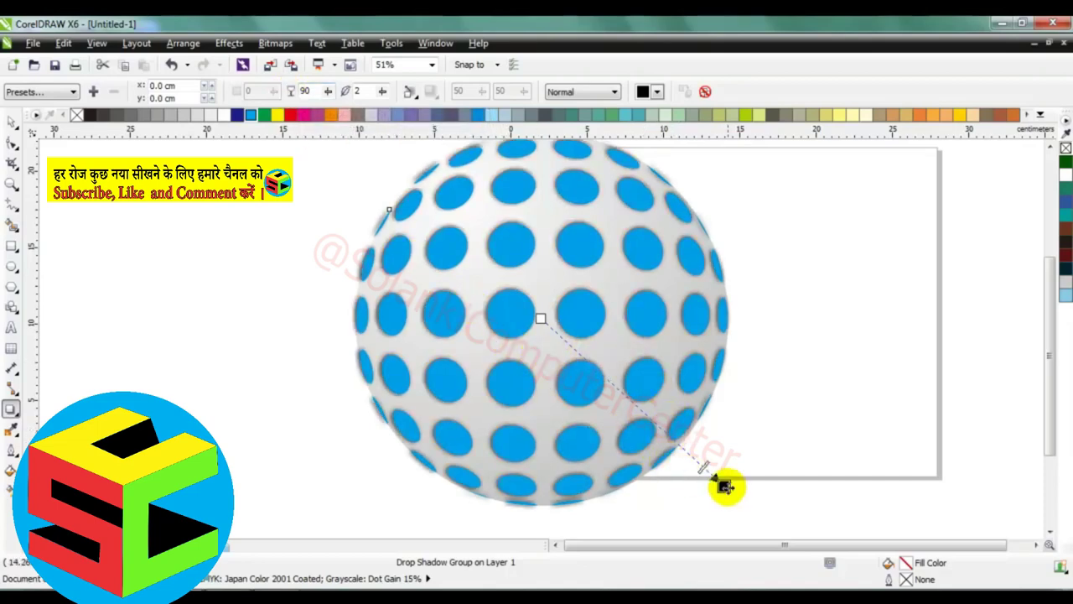
left_click_drag(719, 482, 743, 493)
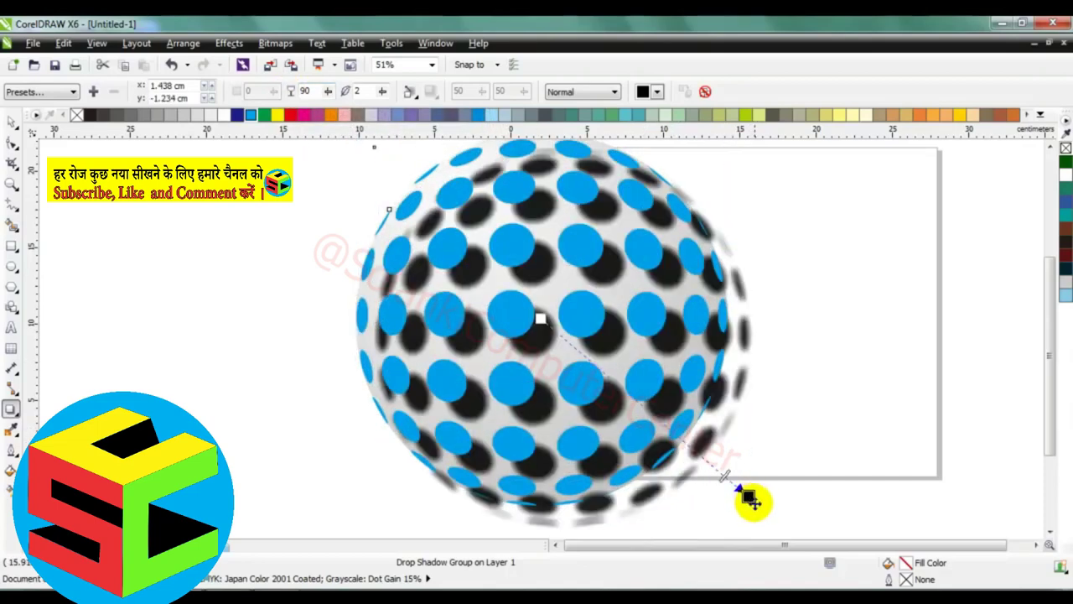
key("ctrl+z")
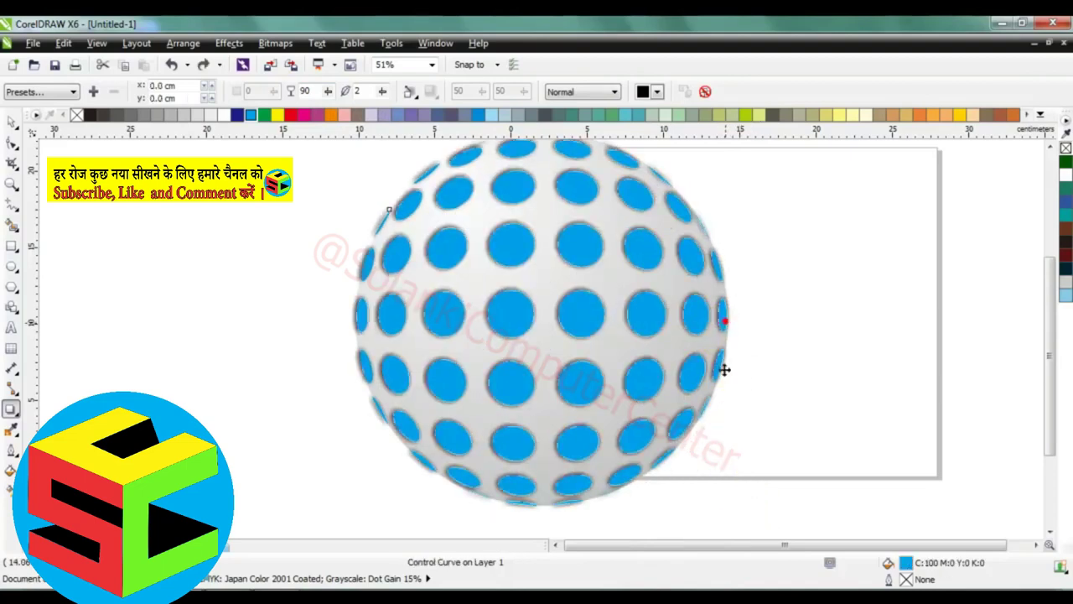
- Redraw the shadow offset slightly down-right, close to each dot (0.257 by -0.071 cm)
left_click_drag(725, 369, 734, 372)
left_click_drag(732, 371, 732, 371)
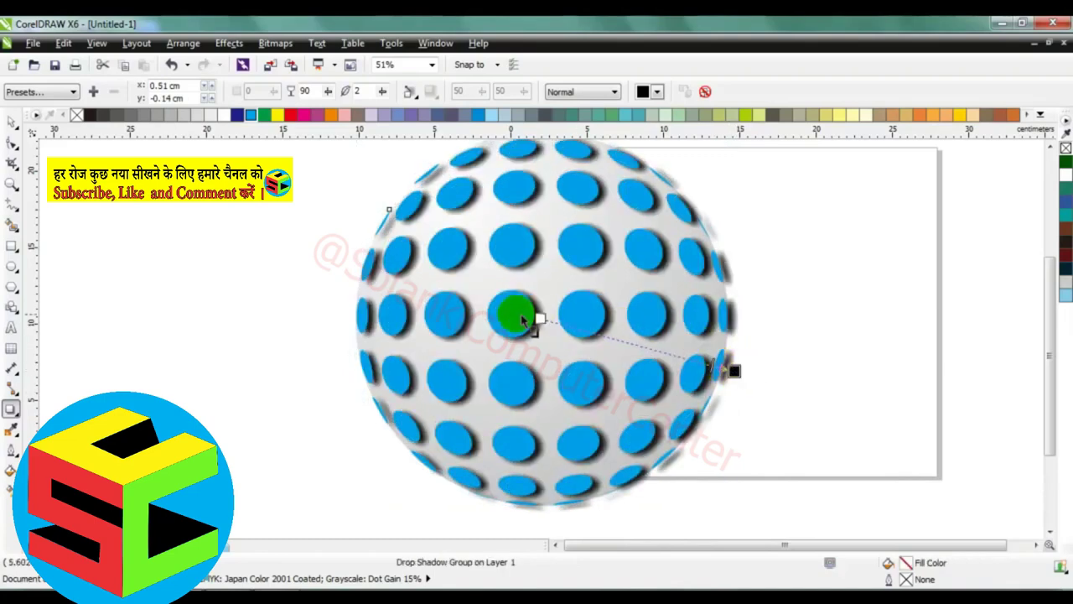
scroll(735, 366, "up", 2)
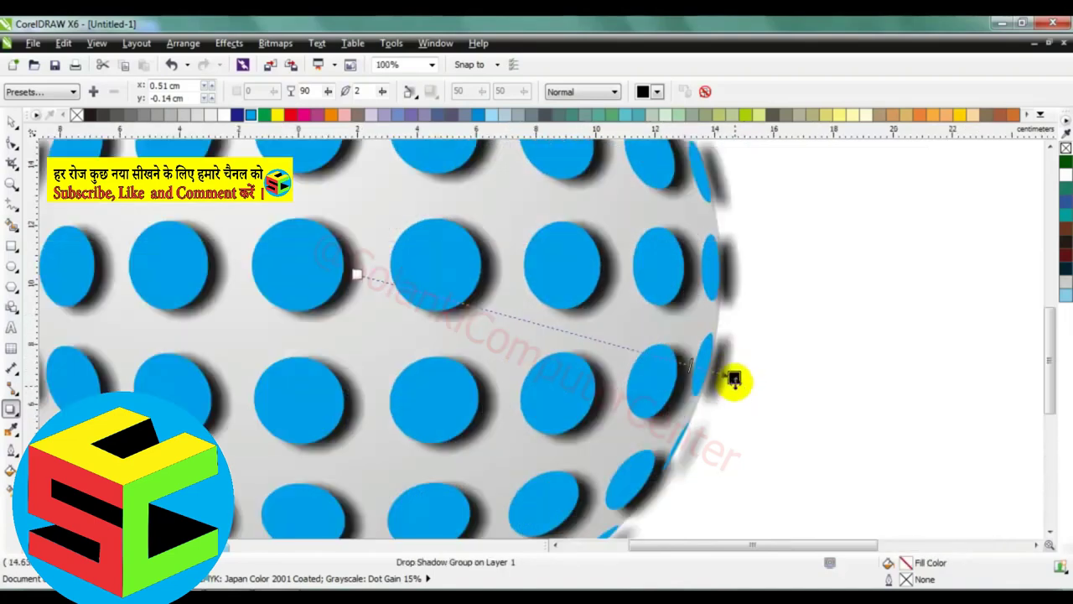
left_click_drag(733, 376, 726, 377)
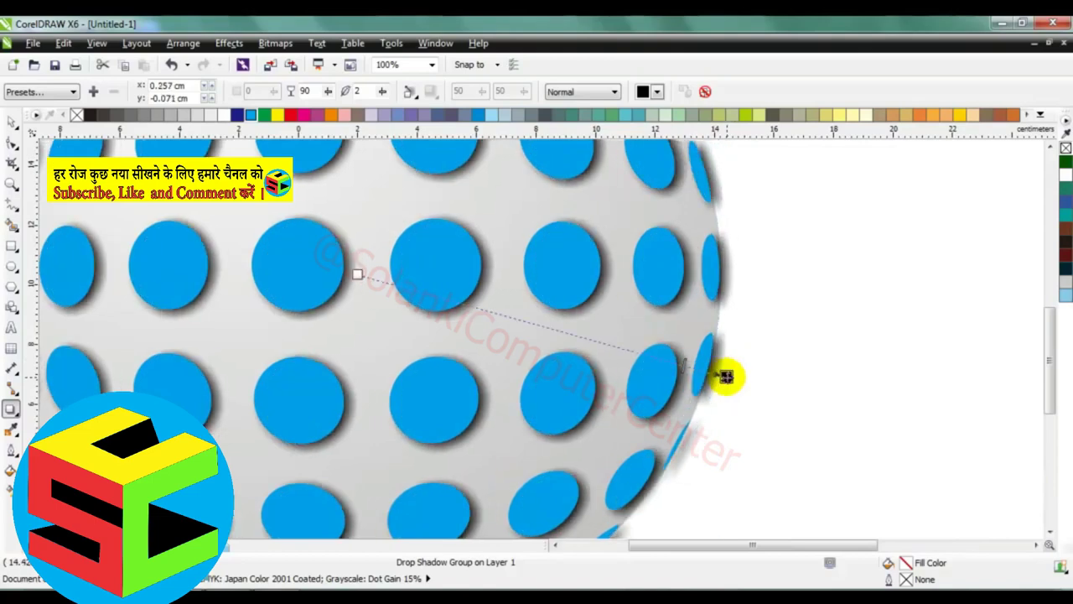
left_click(12, 120)
scroll(371, 278, "down", 2)
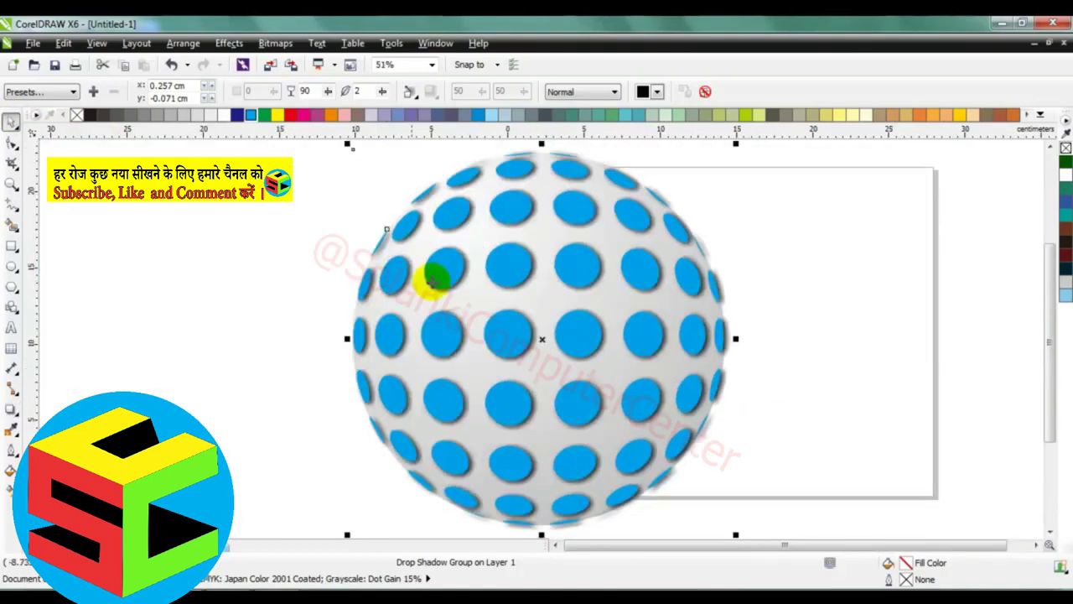
left_click(851, 260)
scroll(742, 282, "up", 1)
- Break the sphere's drop shadow group apart with Ctrl+K
scroll(741, 285, "up", 1)
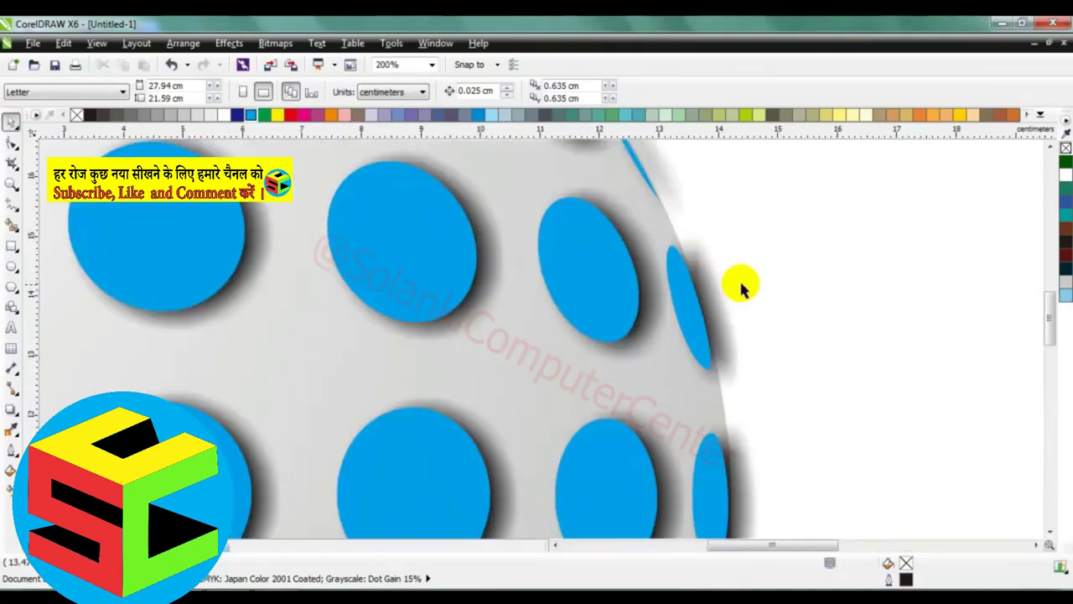
left_click(710, 274)
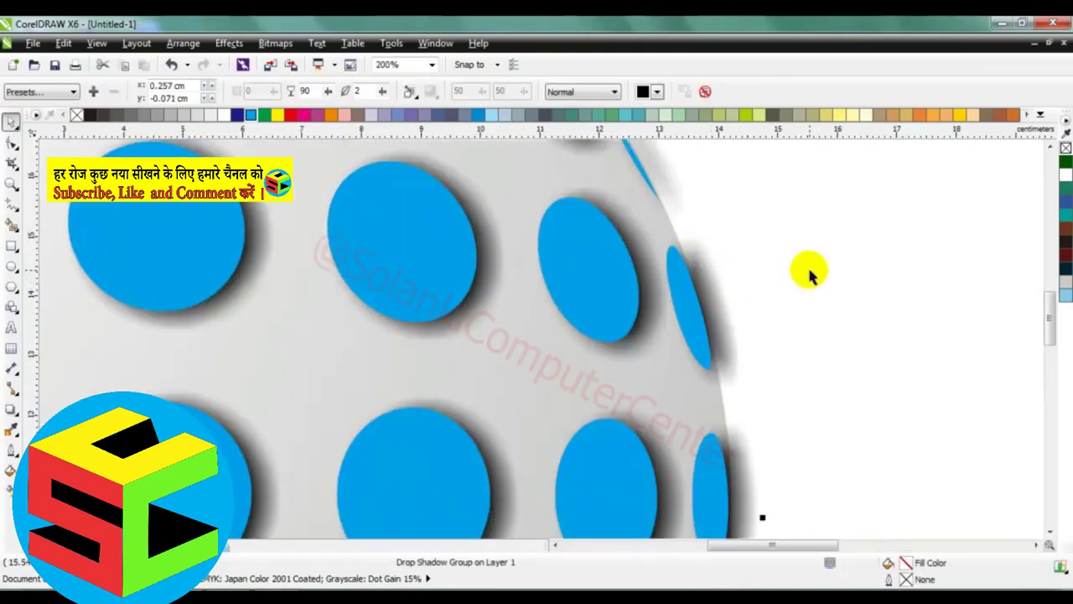
key("ctrl+k")
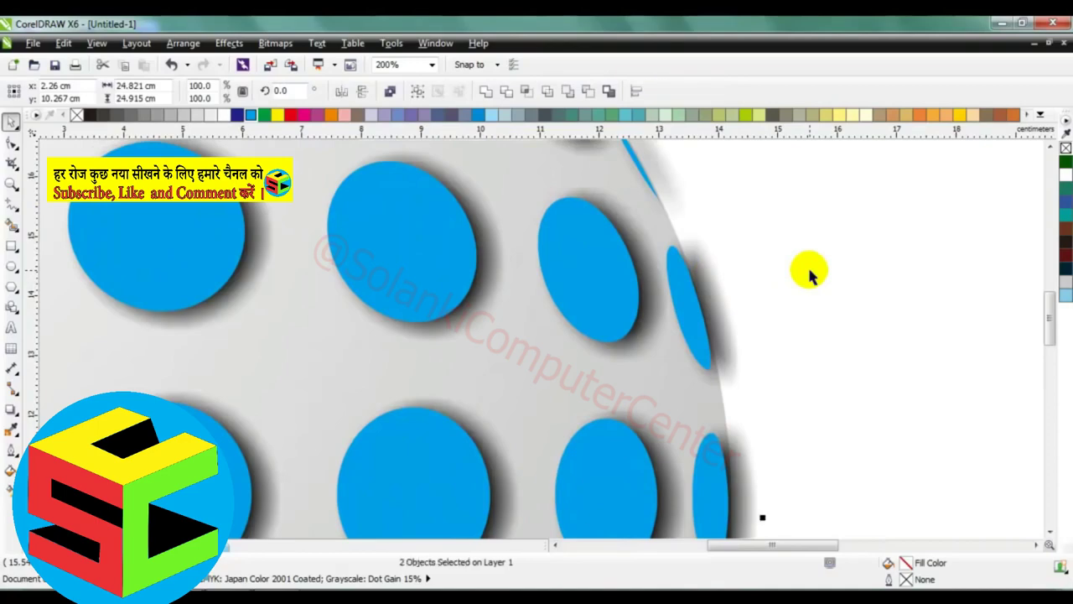
left_click(809, 272)
scroll(811, 277, "down", 1)
scroll(805, 285, "down", 1)
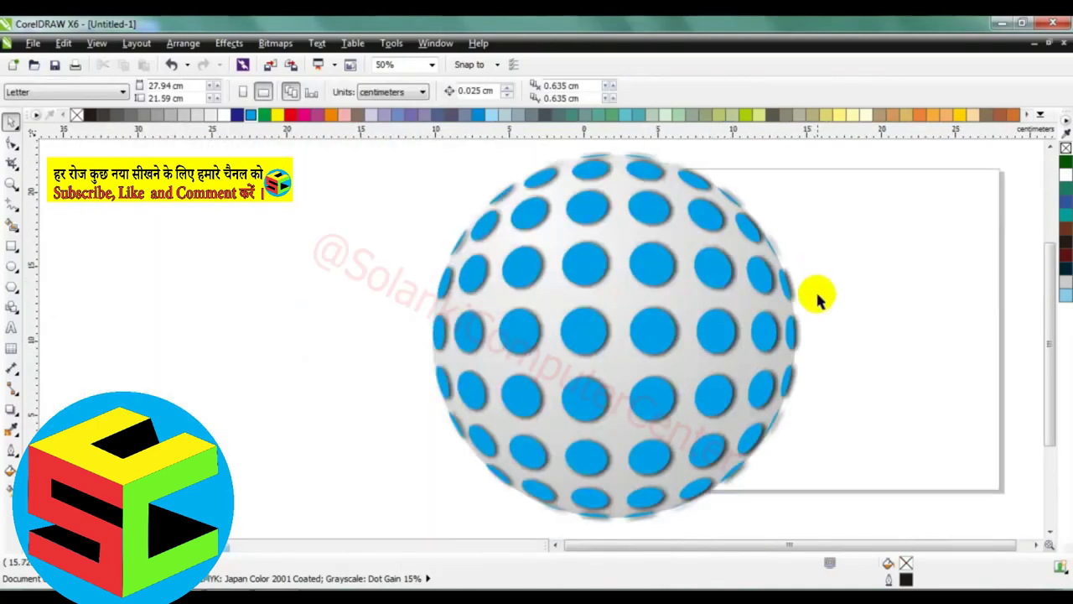
scroll(813, 302, "up", 1)
- Select the lens rectangle and reposition it over the sphere, undoing a small nudge
left_click(773, 273)
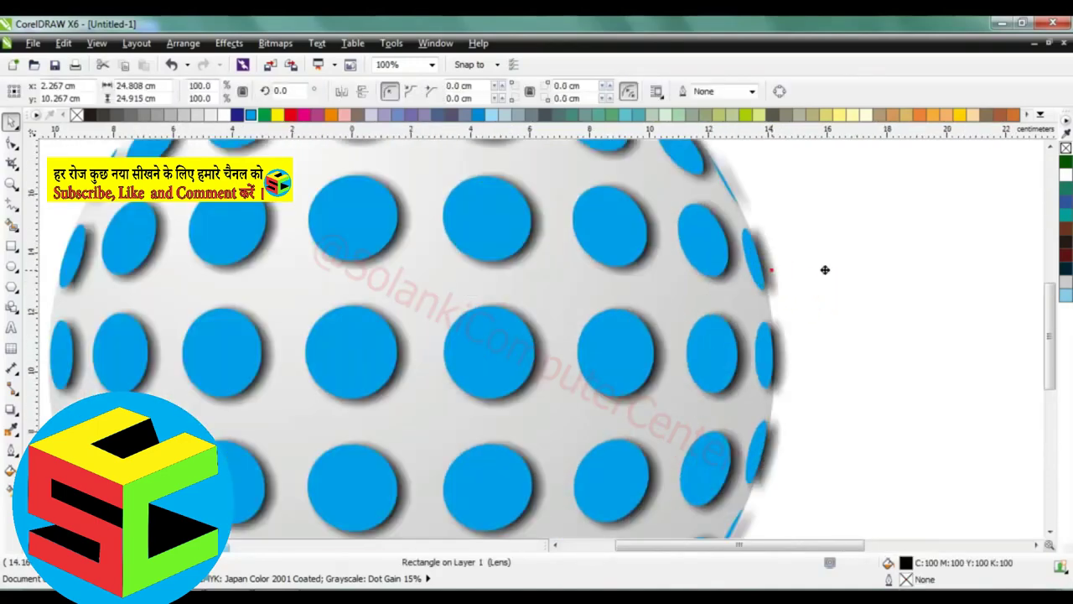
left_click_drag(825, 269, 928, 276)
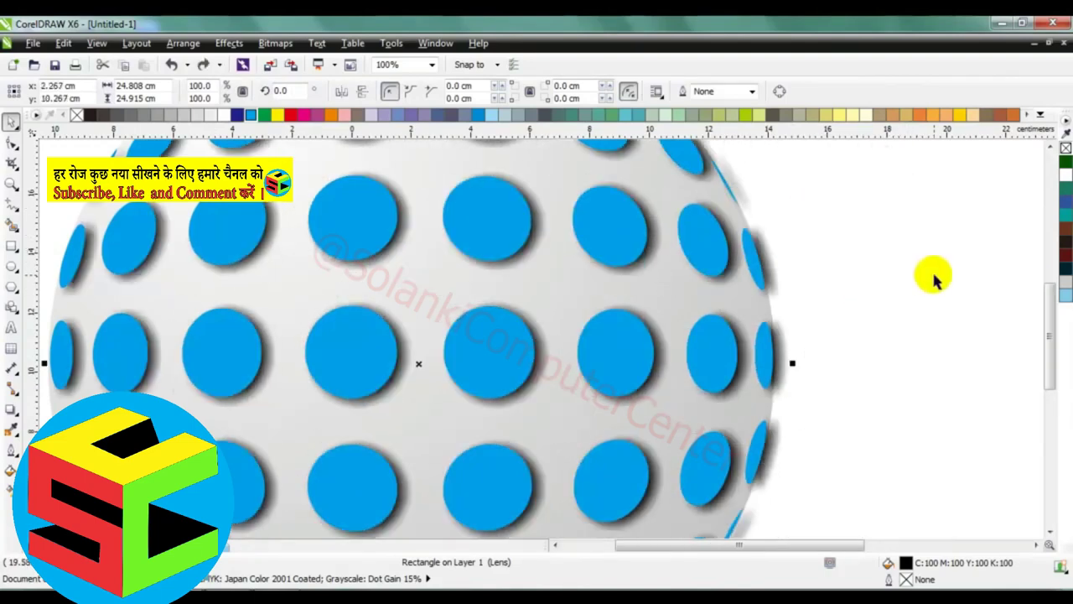
left_click(933, 274)
left_click(765, 262)
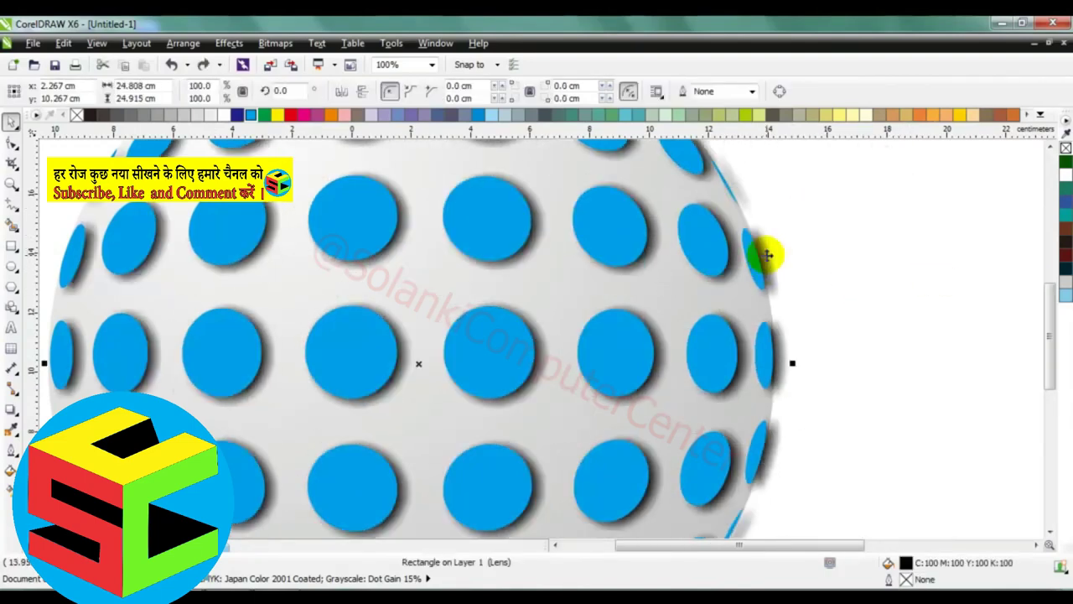
left_click(834, 248)
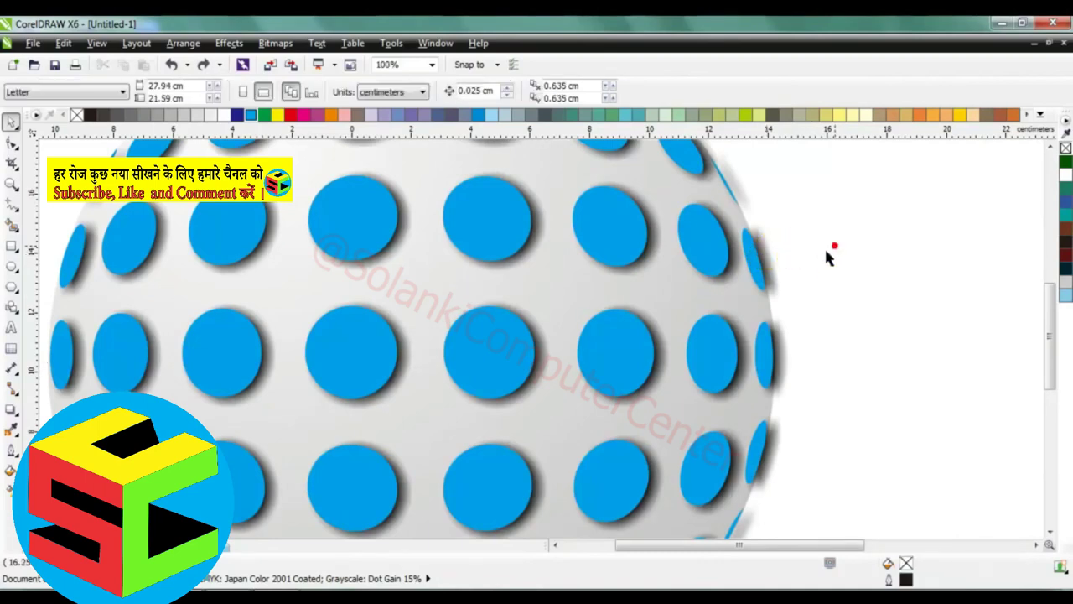
left_click(768, 263)
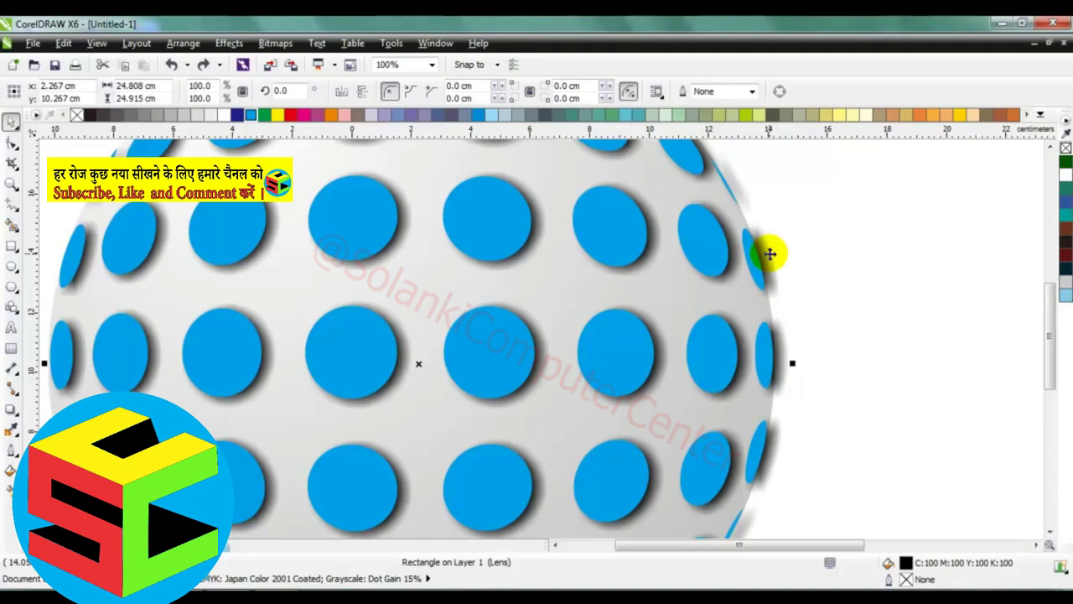
left_click_drag(770, 265, 778, 266)
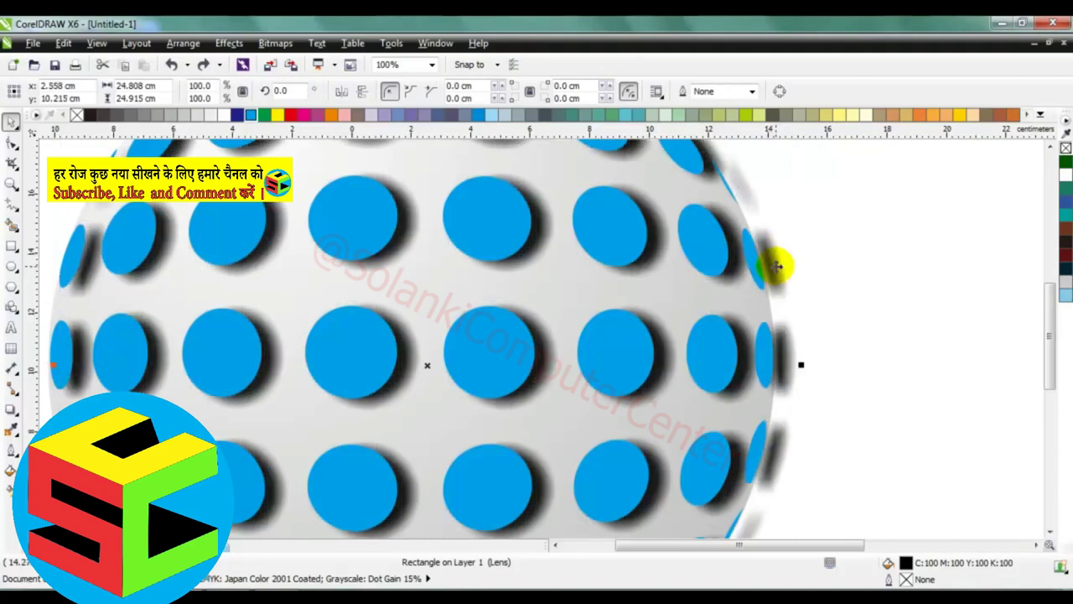
key("ctrl+z")
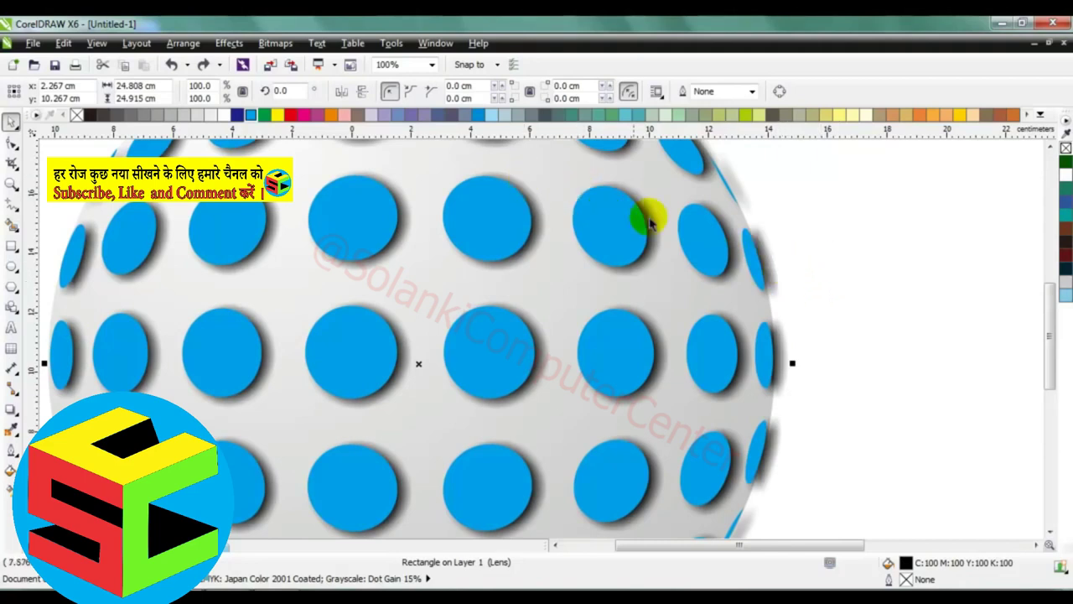
- Nudge the lens three steps left to x 2.089 cm and zoom to the sphere
key("Left")
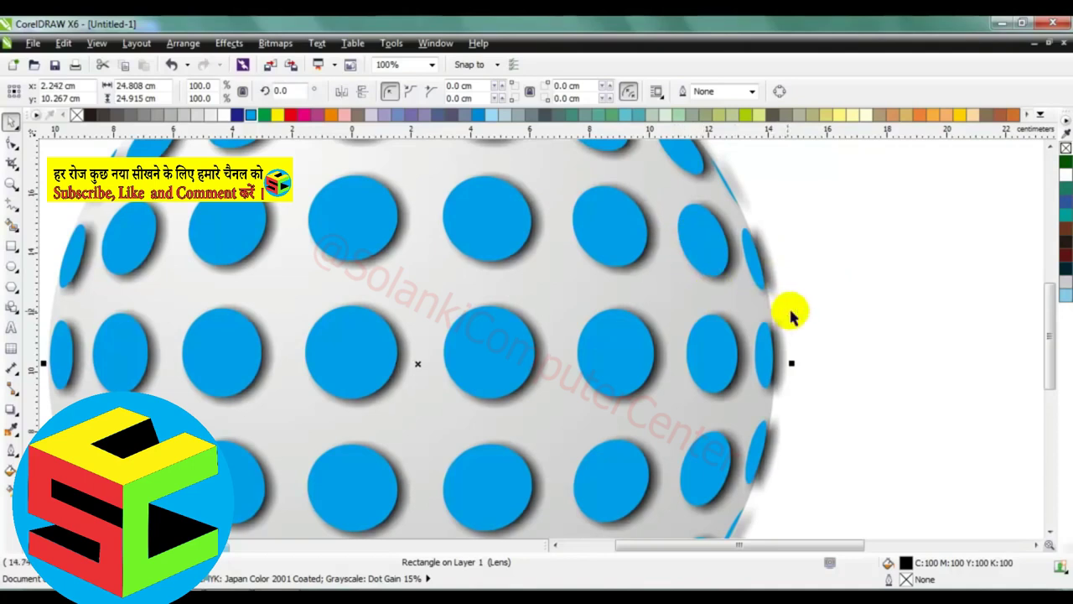
key("Left")
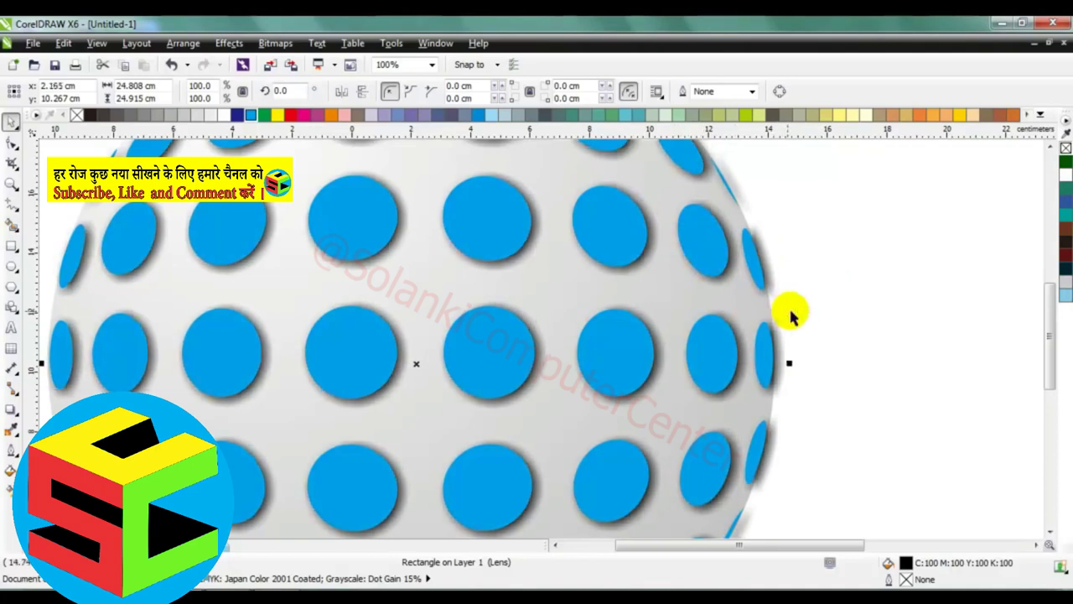
key("Left")
key("Left")
key("Left")
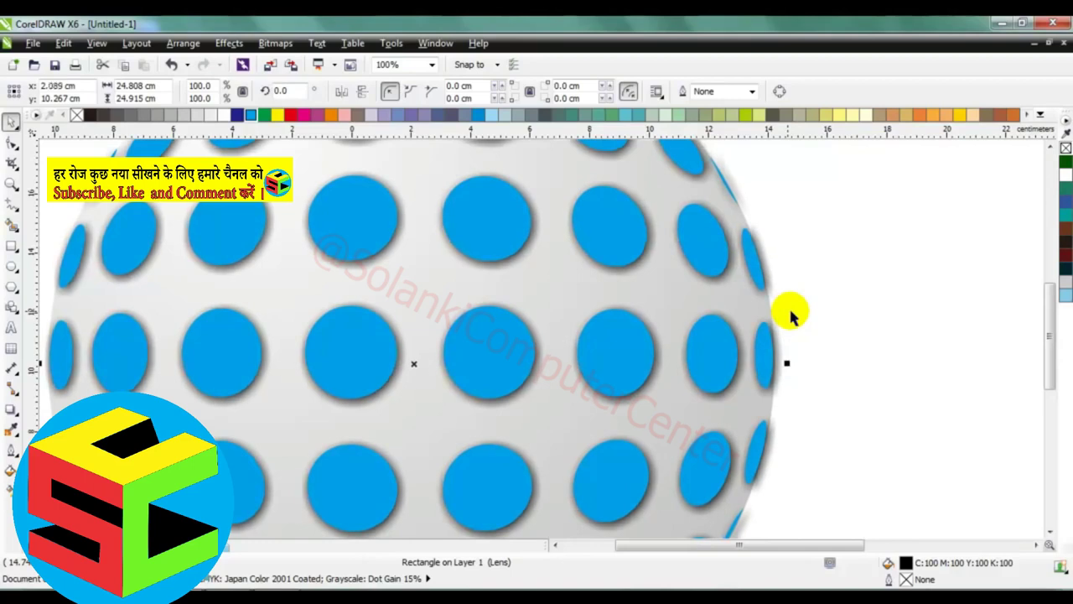
key("shift+F2")
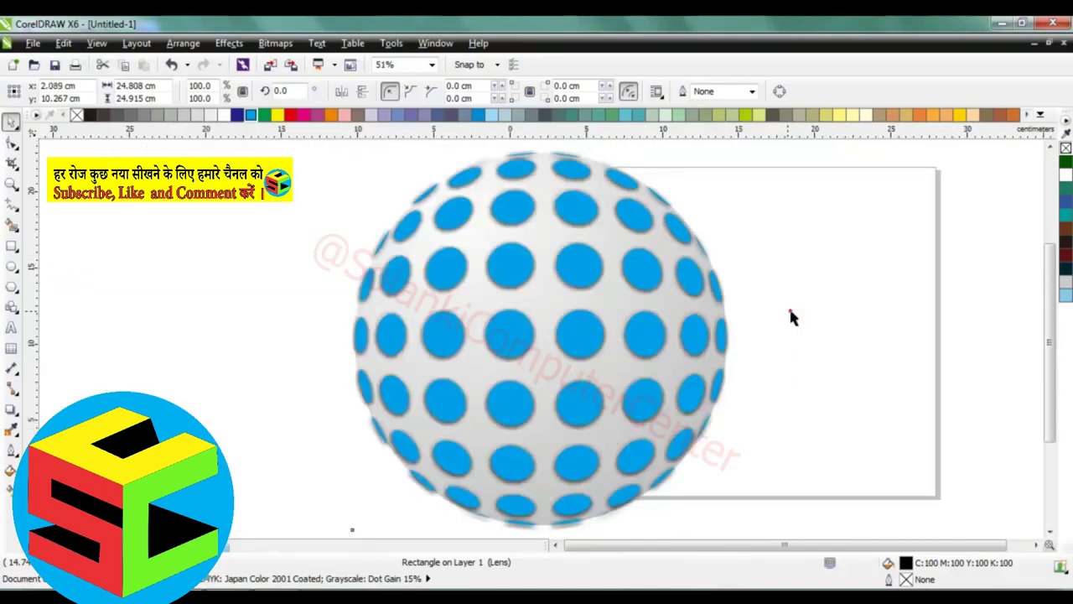
- Draw a large white-filled circle and set it aside to the left of the sphere
left_click(790, 317)
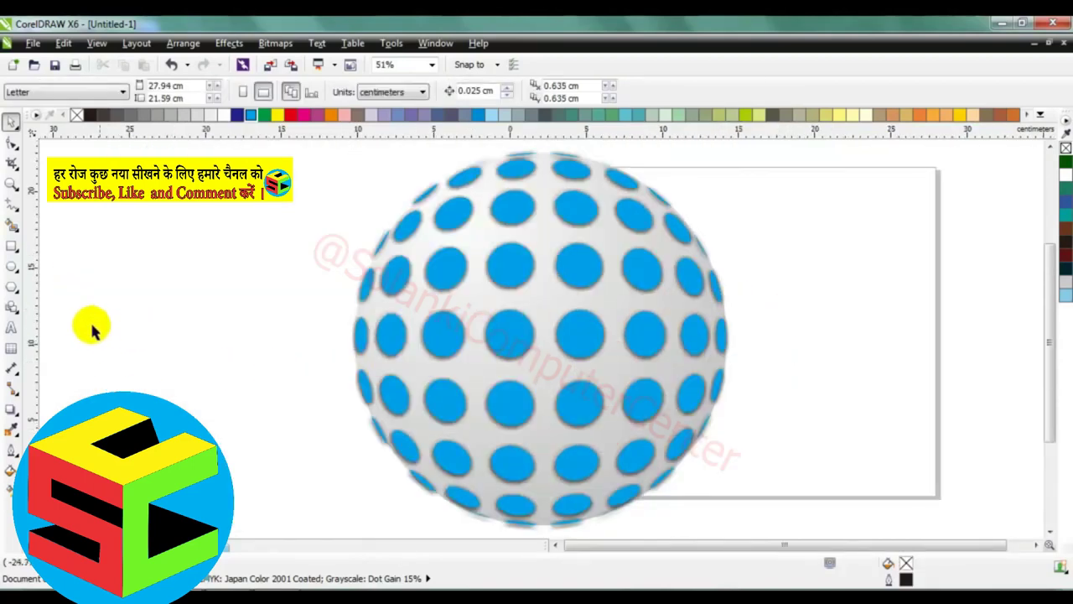
left_click(12, 266)
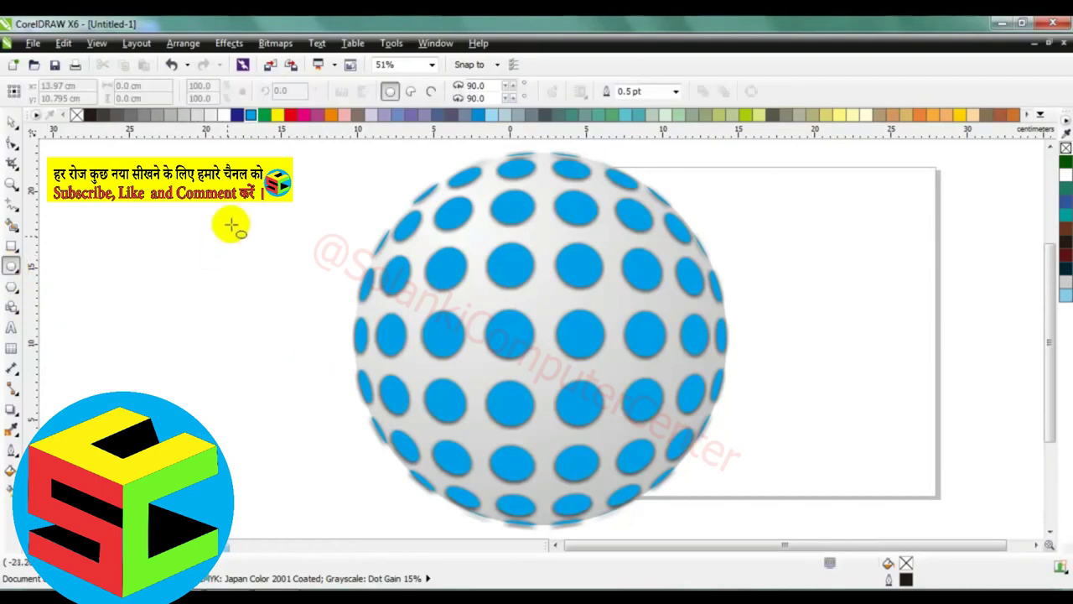
left_click_drag(219, 198, 567, 530)
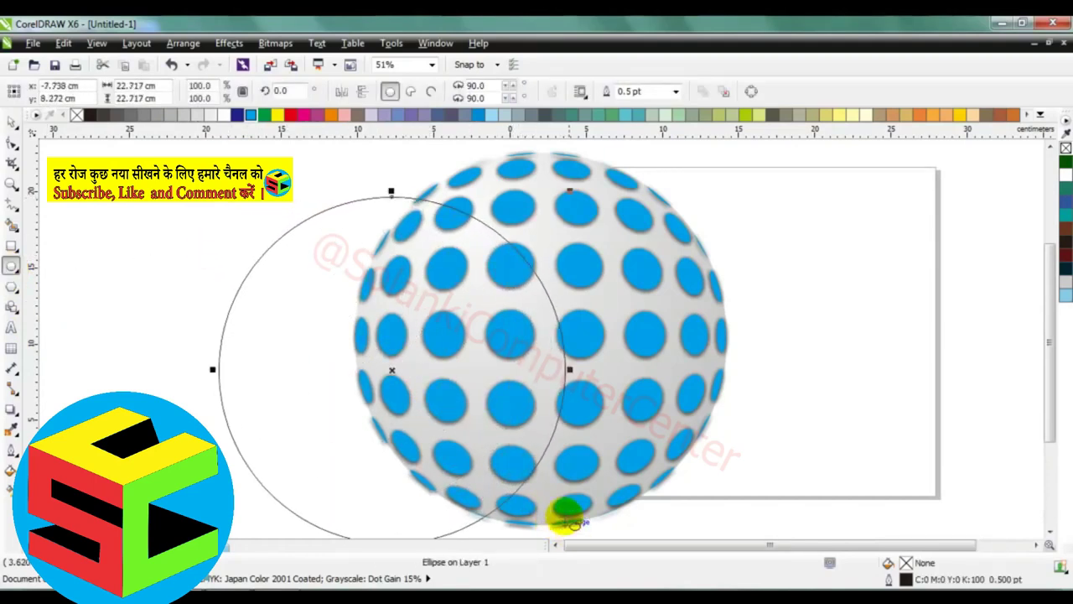
key("space")
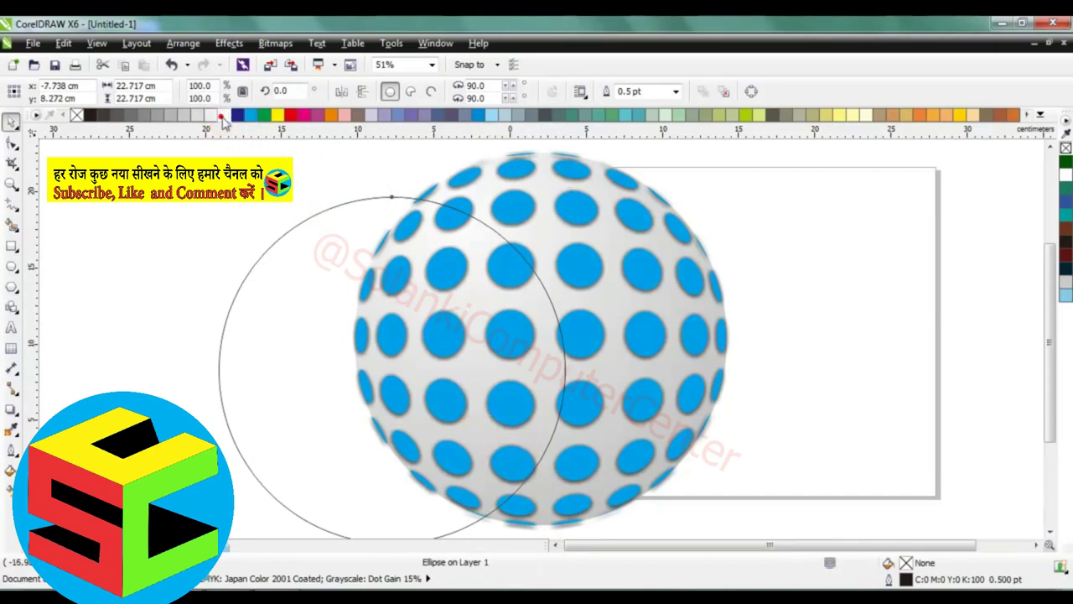
left_click(223, 115)
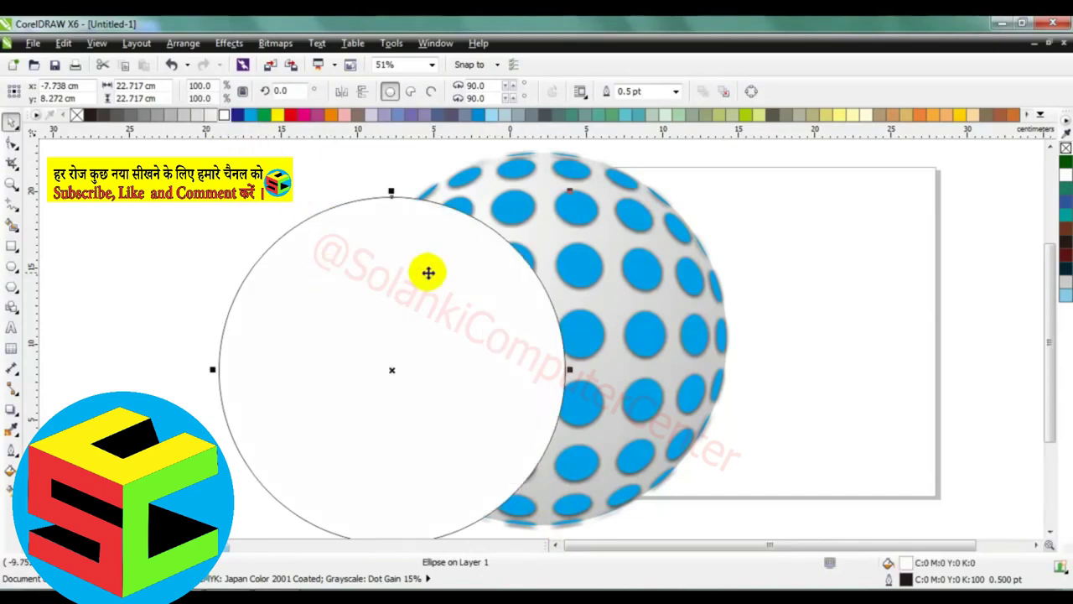
mouse_move(426, 271)
left_mouse_down()
mouse_move(249, 259)
mouse_move(283, 269)
left_mouse_up()
- Group the sphere's three parts and centre the group on the page
scroll(283, 268, "down", 1)
left_click(309, 189)
left_click_drag(293, 176, 528, 423)
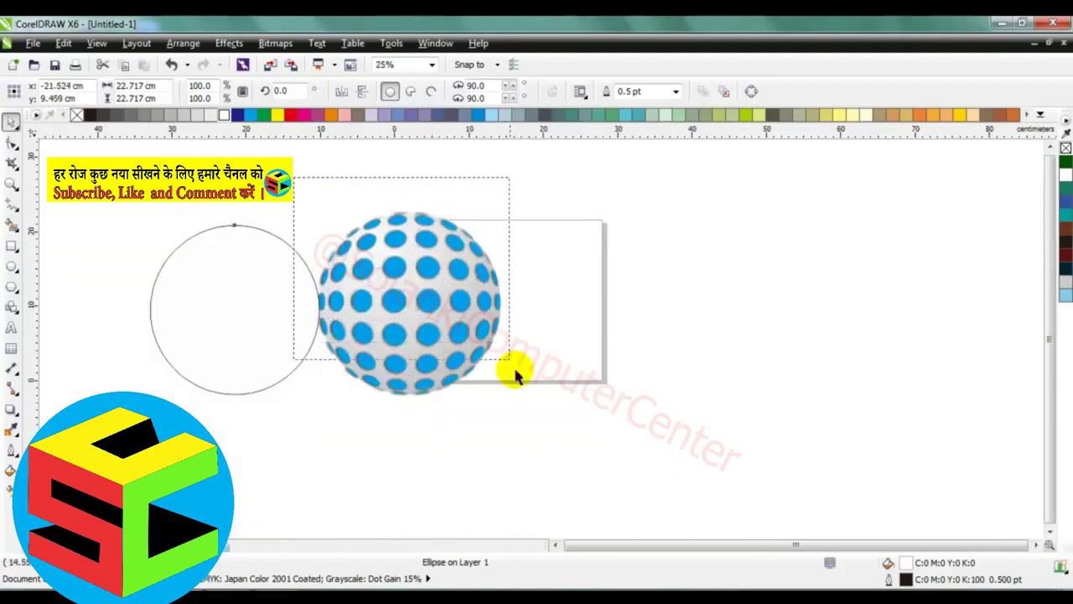
key("ctrl+g")
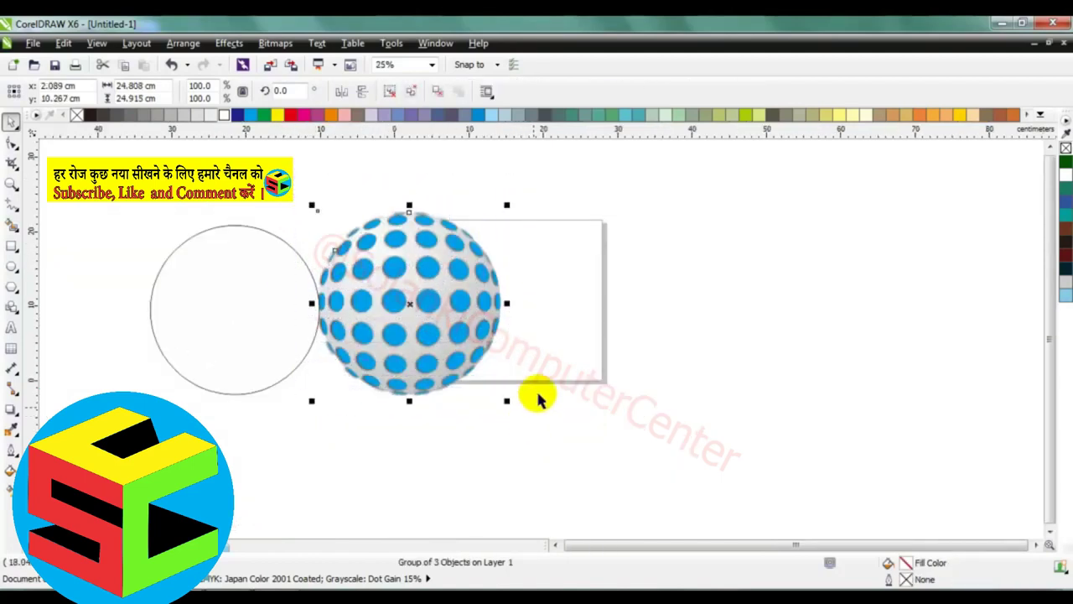
key("p")
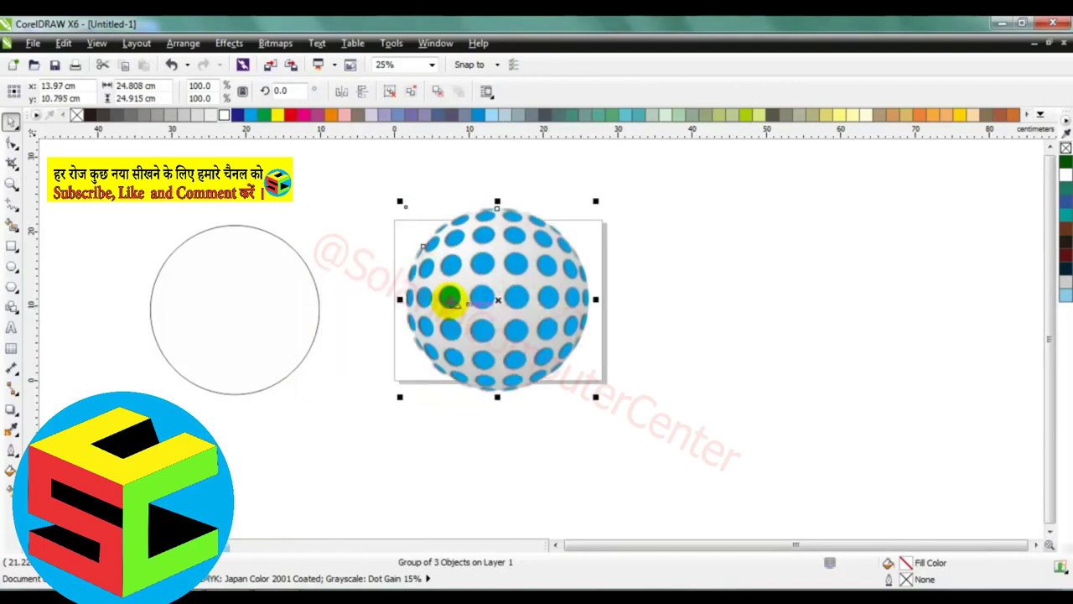
- Place the white circle over the sphere, remove its outline, and scale it to 103%
left_click(243, 273)
left_click_drag(241, 268, 492, 260)
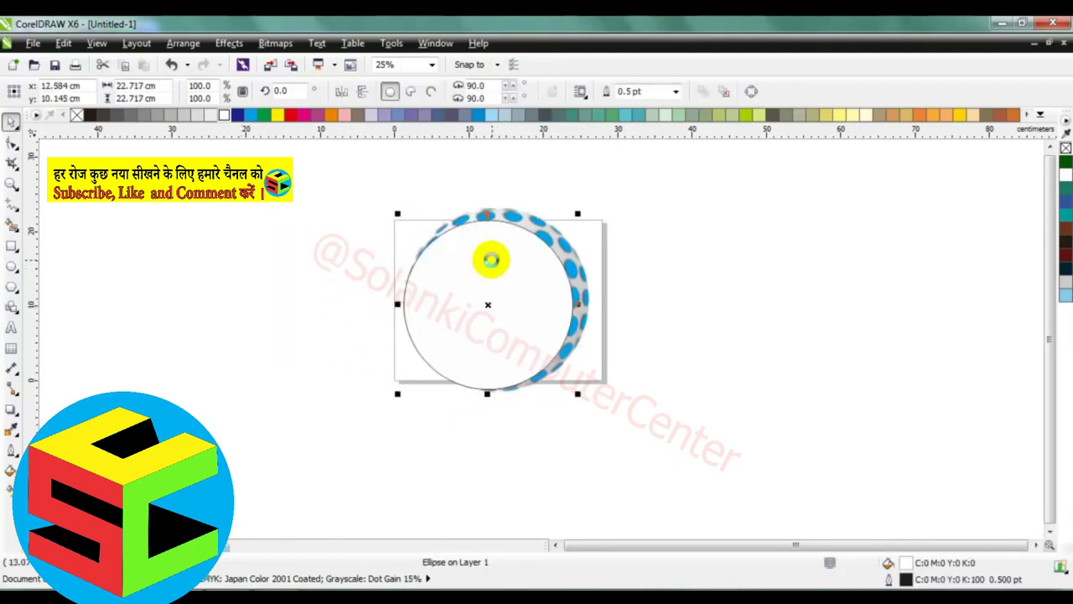
key("shift+F2")
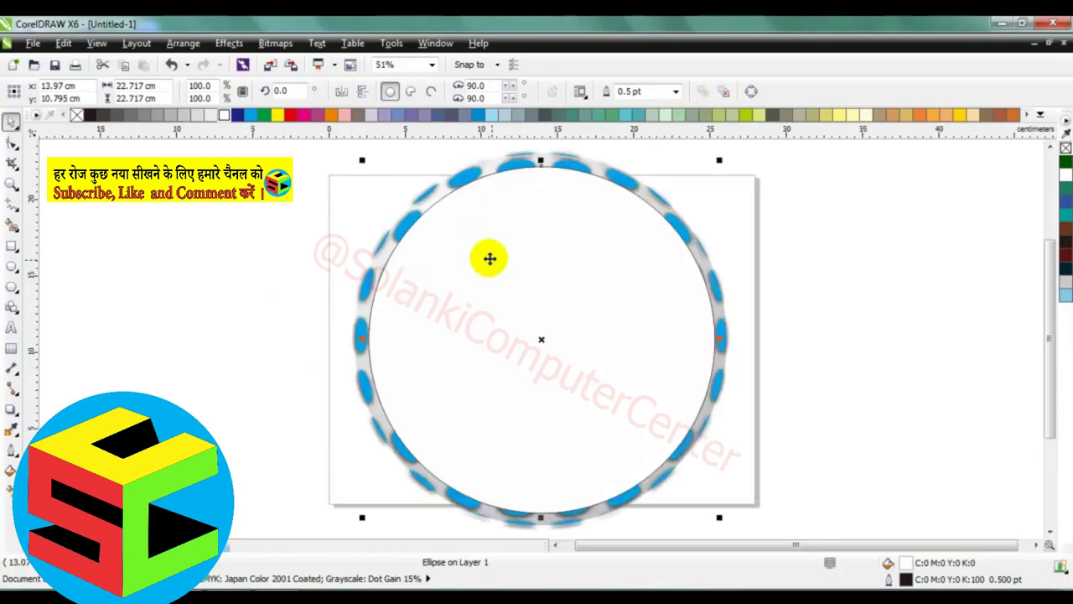
right_click(74, 117)
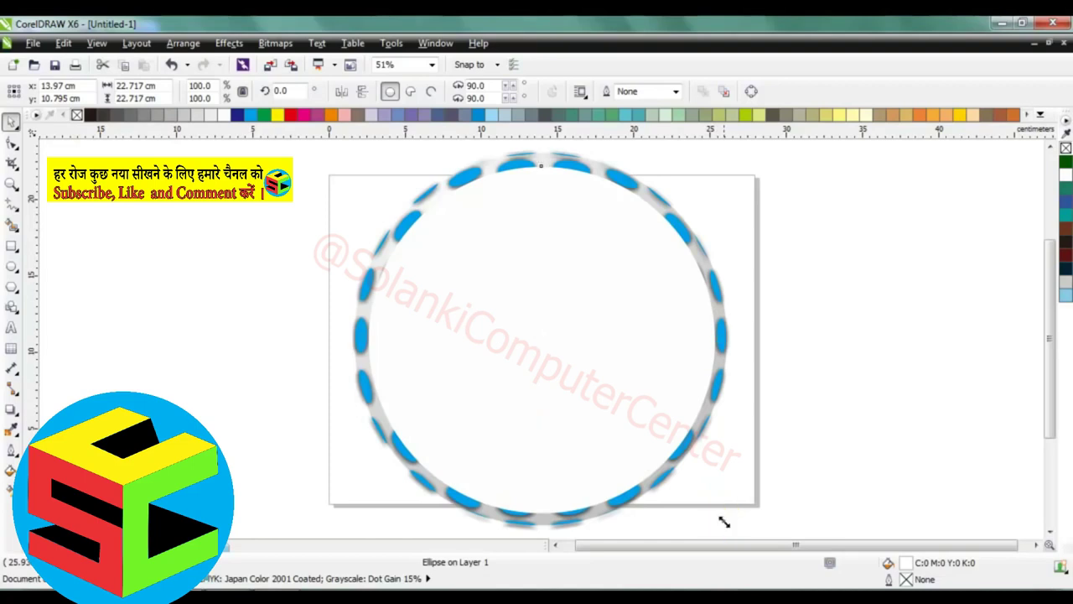
left_click_drag(721, 519, 737, 526)
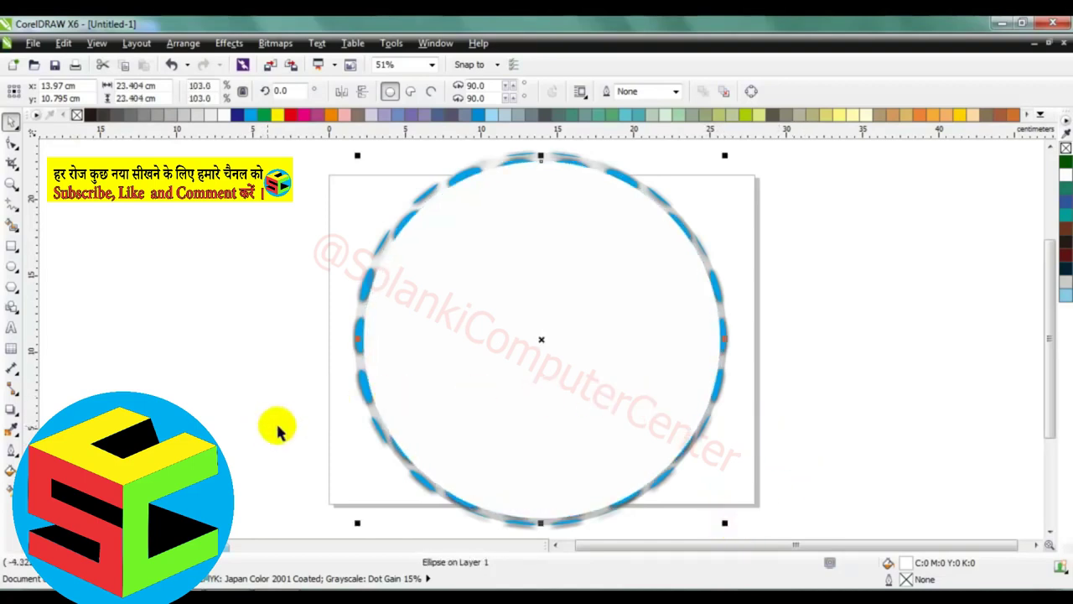
- Give the white circle a diagonal linear transparency, opaque toward the top-left with midpoint shifted
left_click(10, 410)
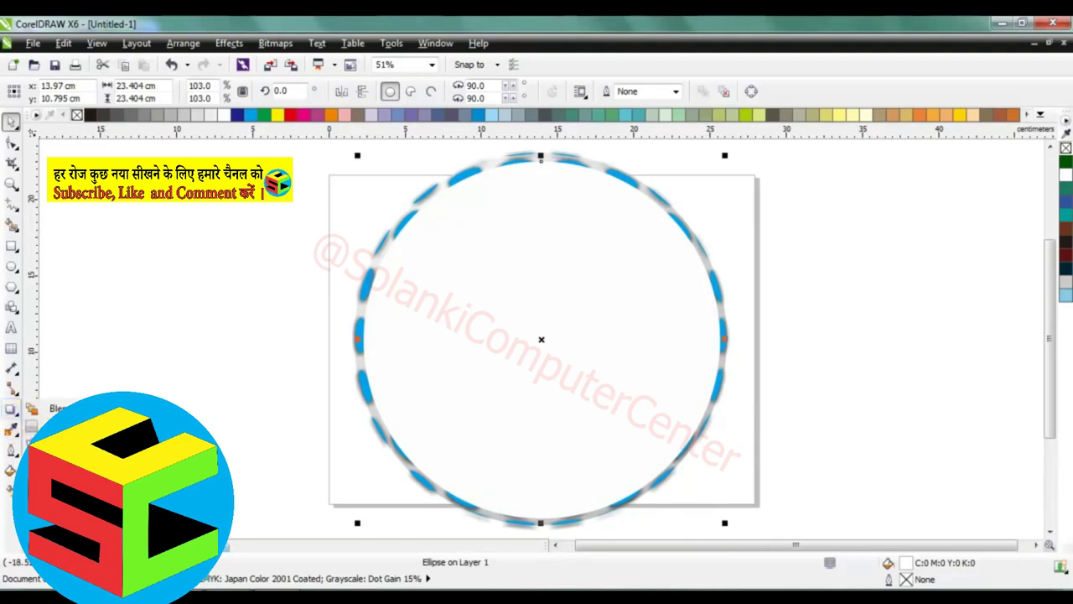
left_click(59, 524)
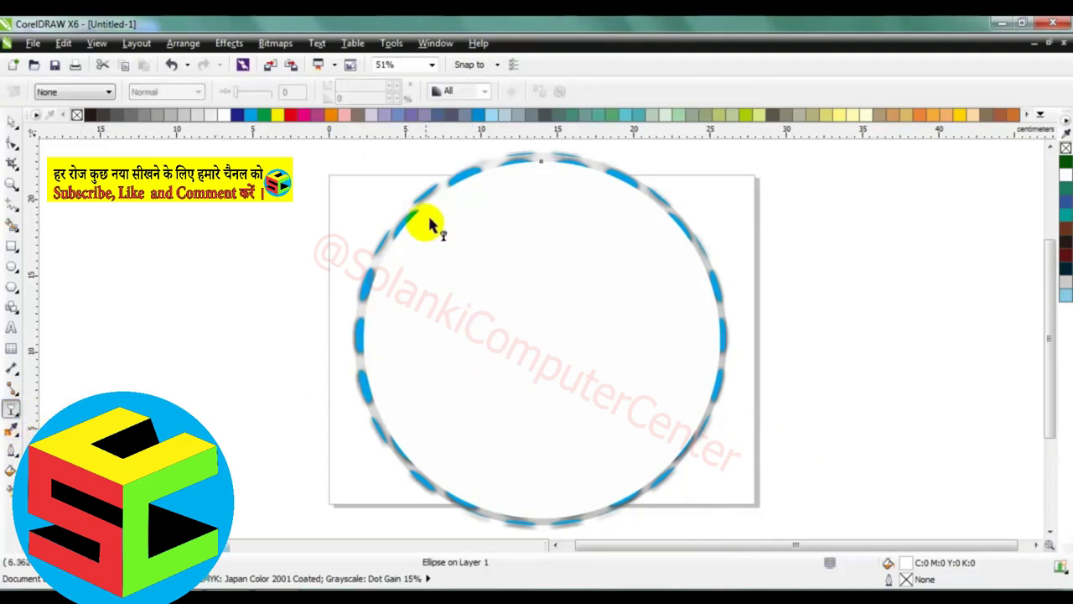
left_click_drag(419, 209, 639, 470)
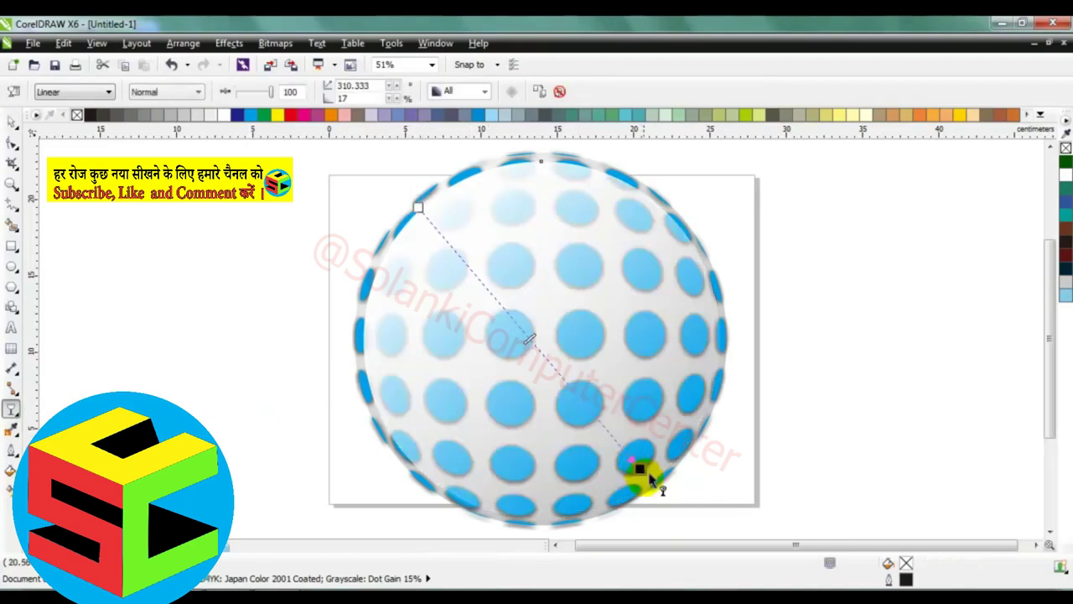
left_click_drag(498, 303, 503, 309)
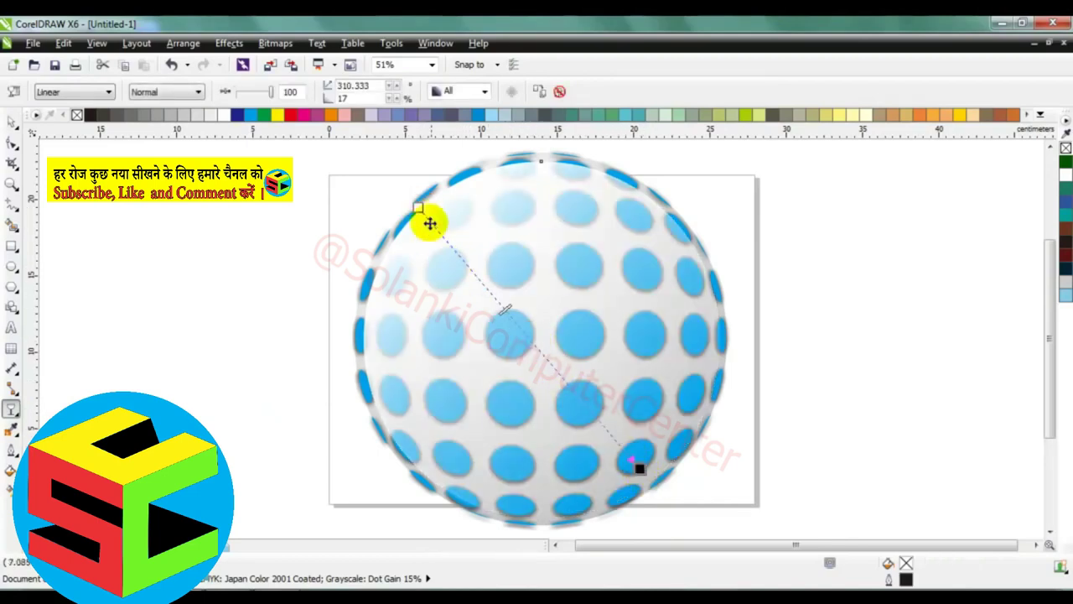
left_click_drag(419, 208, 364, 164)
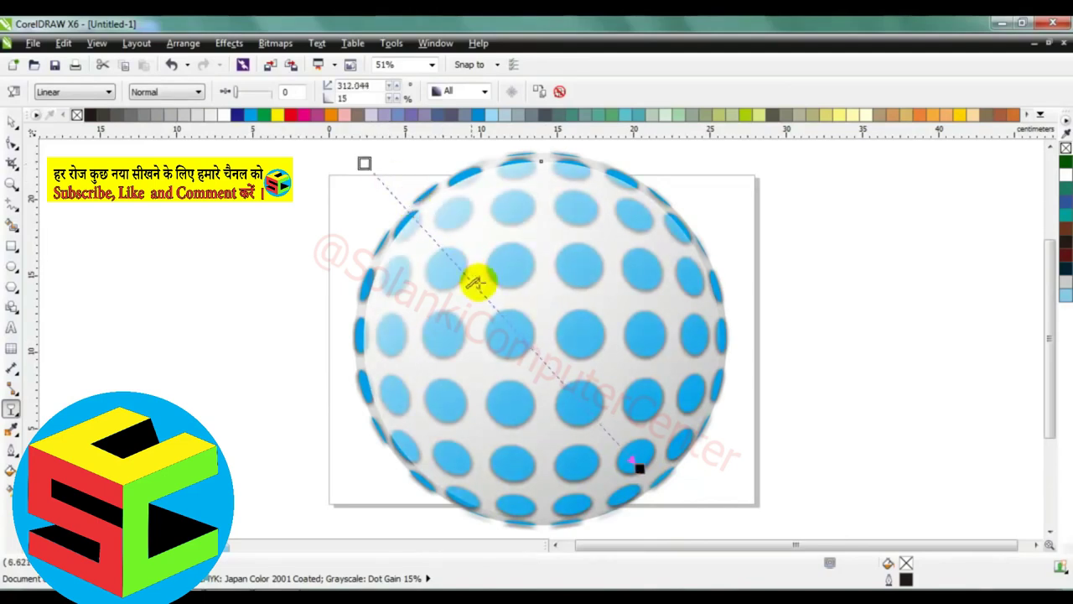
left_click_drag(467, 274, 431, 238)
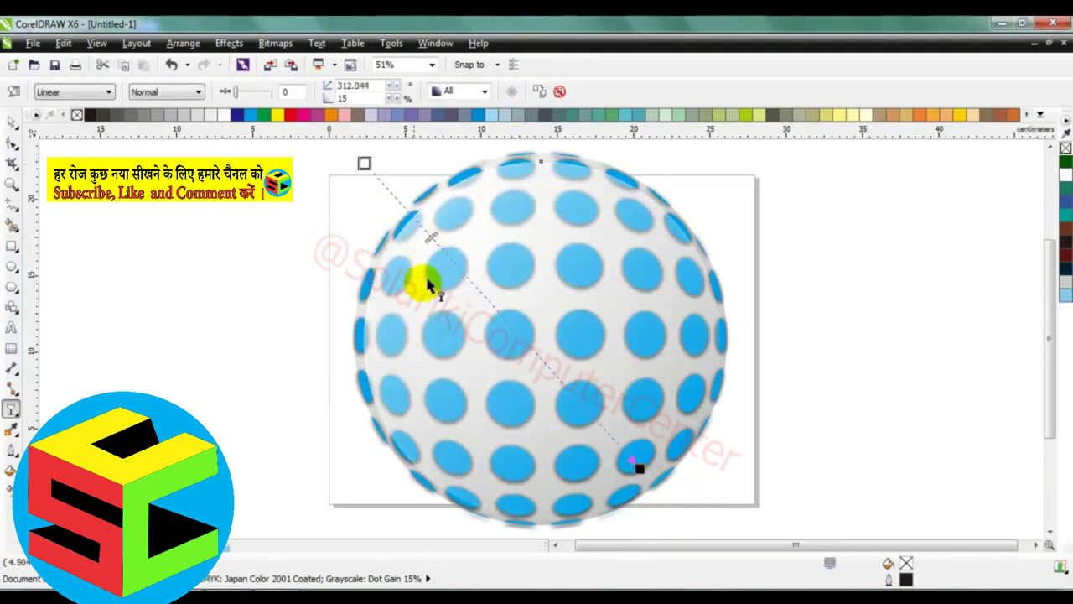
left_click(11, 125)
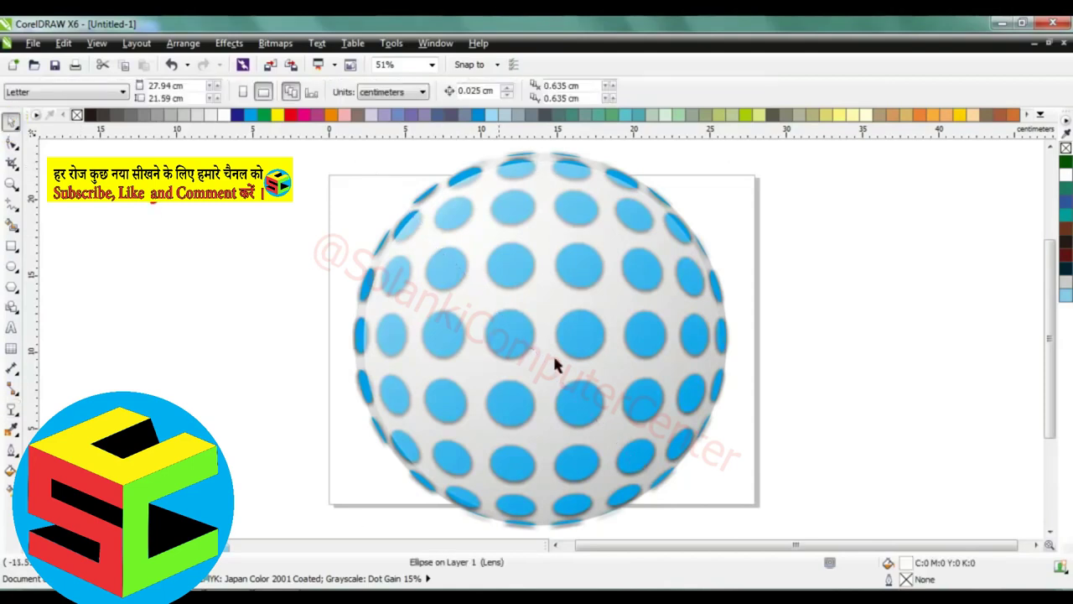
- Scale the white highlight circle up to about 105%, 23.92 cm across
left_click(593, 379)
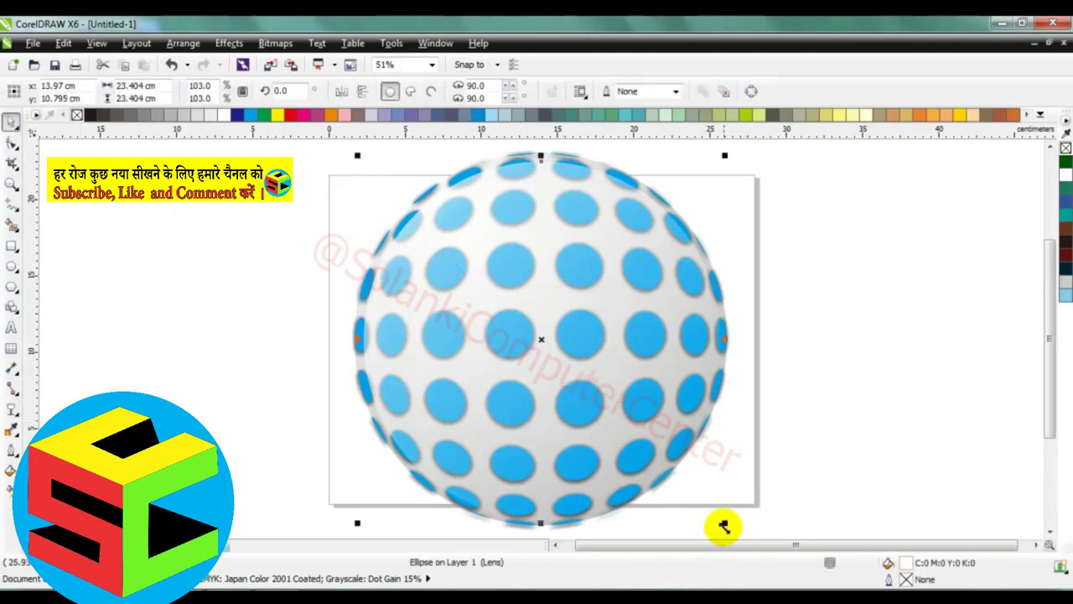
mouse_move(724, 525)
left_mouse_down()
mouse_move(718, 507)
mouse_move(726, 512)
left_mouse_up()
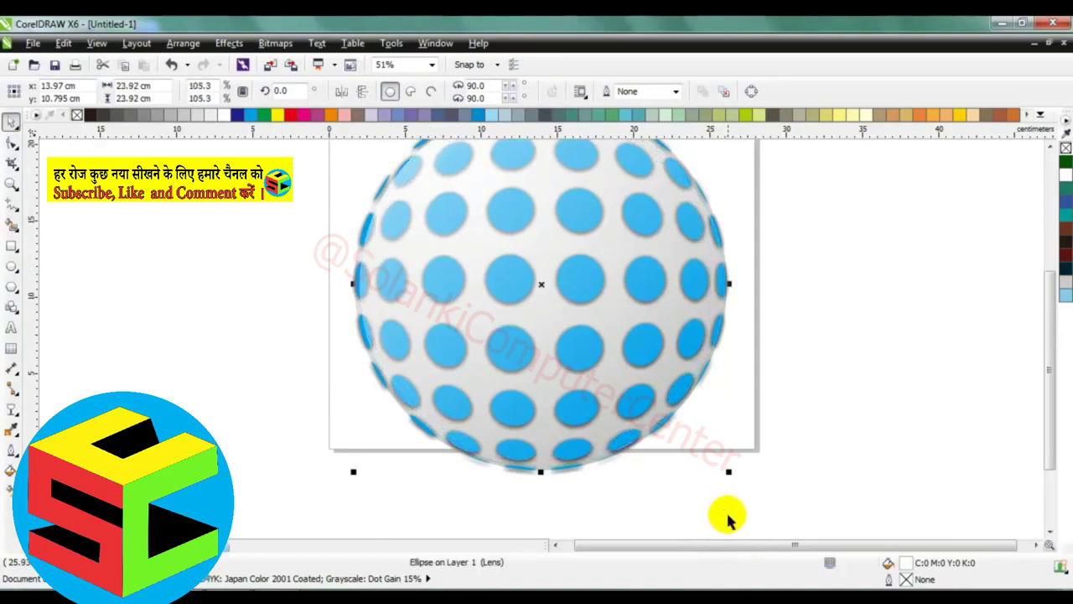
left_click(825, 435)
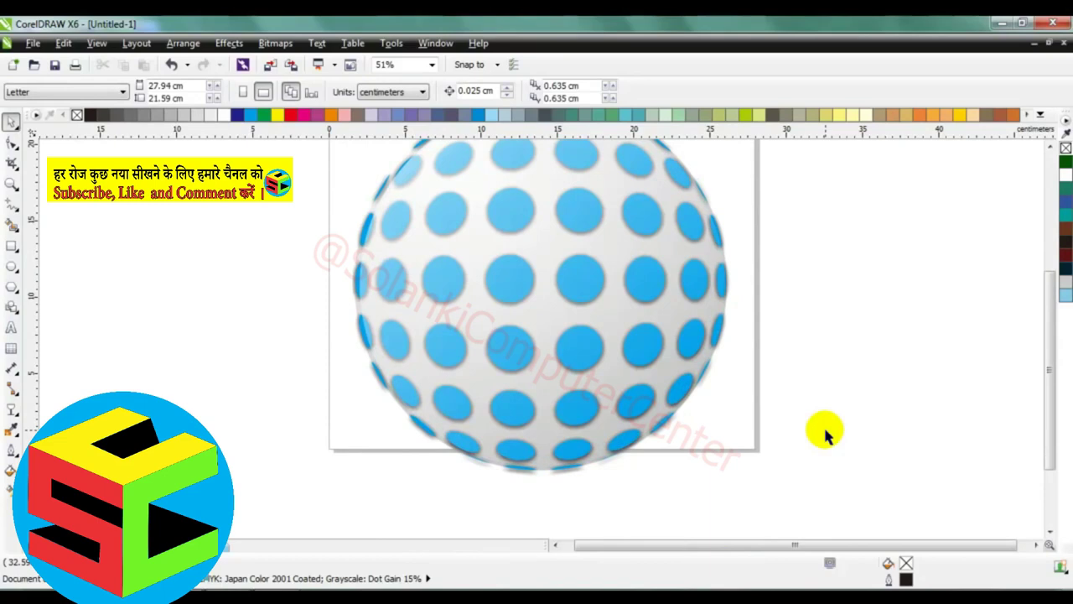
scroll(824, 435, "up", 2)
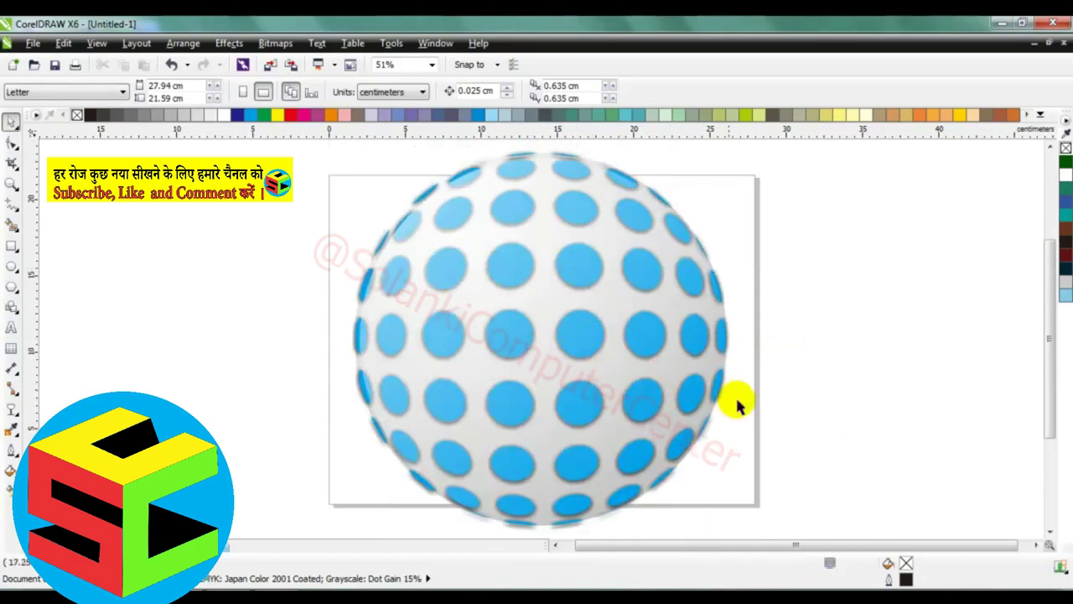